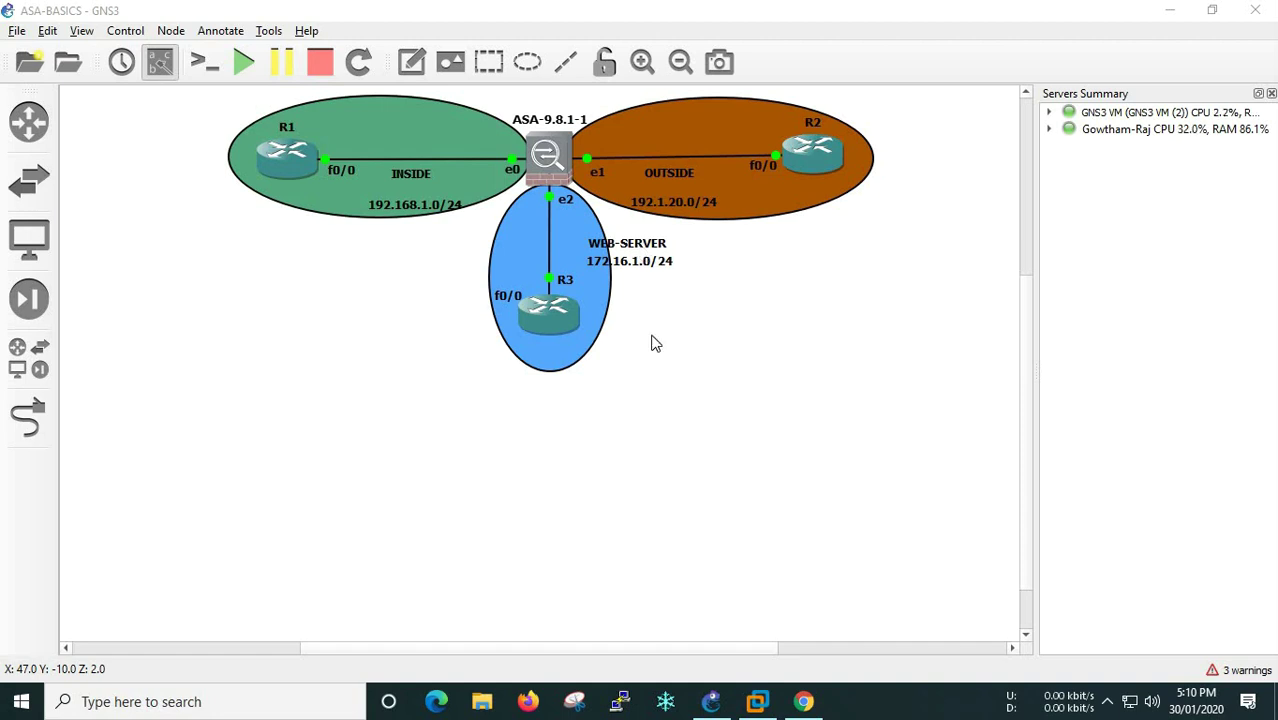
Open the consoles of router R1 and the ASA-9.8.1-1 firewall, moving each console window aside.
right_click(284, 164)
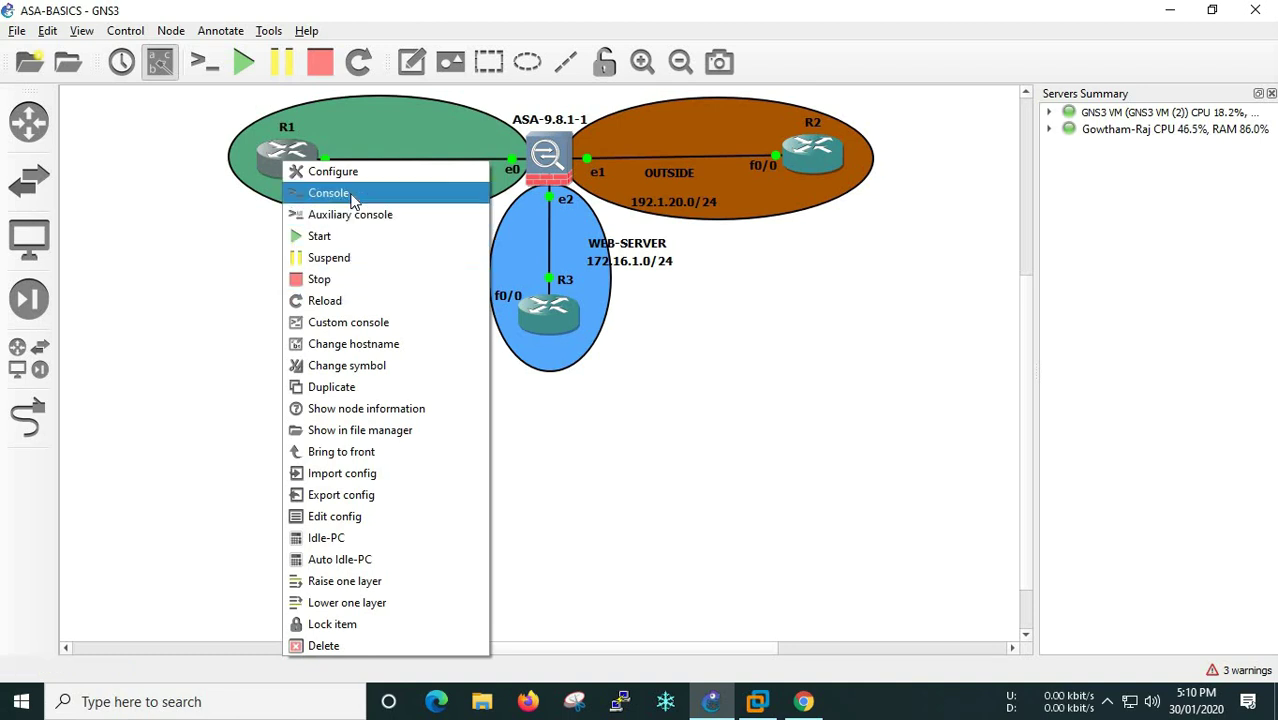
left_click(349, 194)
left_click_drag(519, 174, 247, 251)
right_click(553, 165)
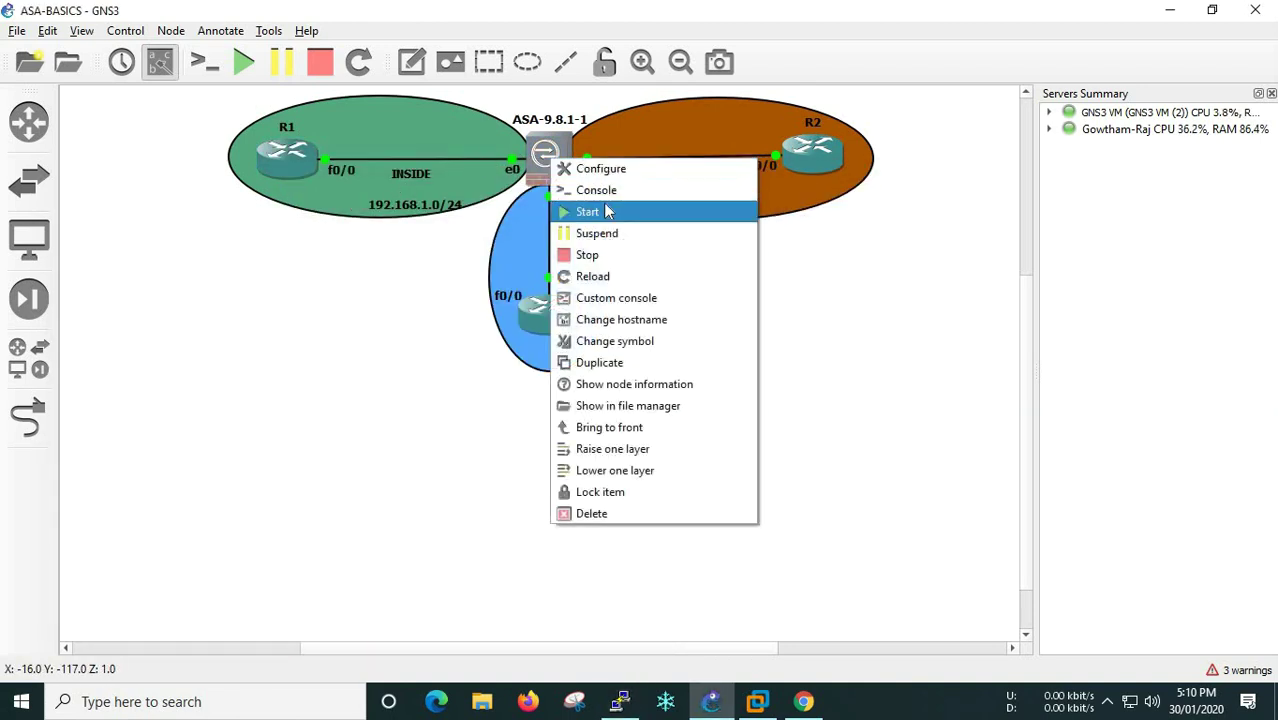
left_click(606, 192)
left_click_drag(516, 180, 884, 211)
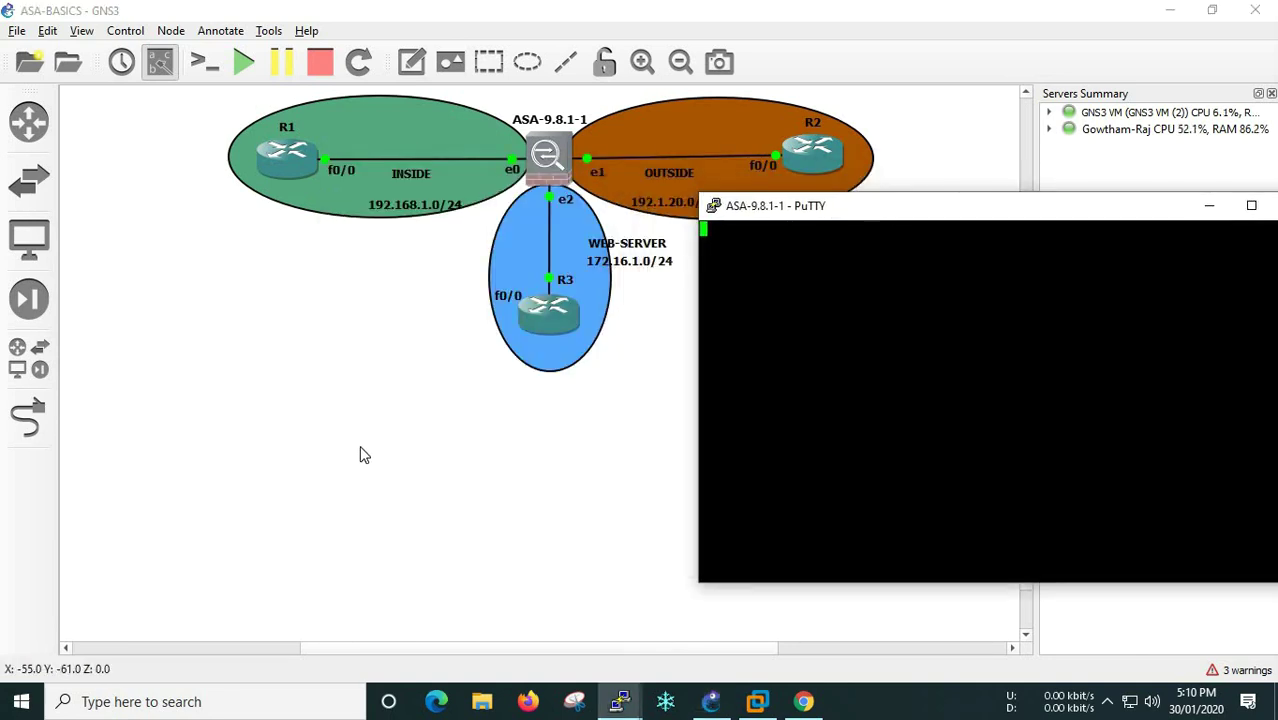
Bring the R1 console to the front and widen its window slightly.
left_click(380, 430)
key("alt+Tab")
key("alt+Tab")
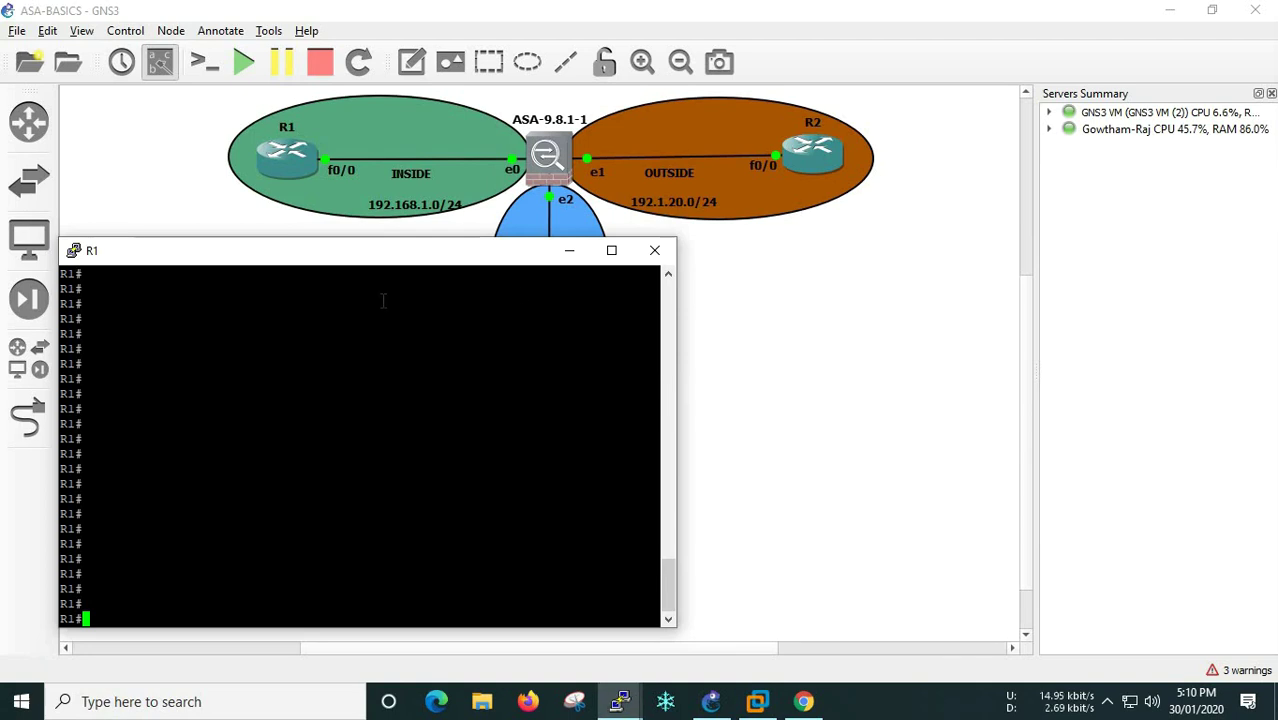
left_click_drag(676, 389, 707, 386)
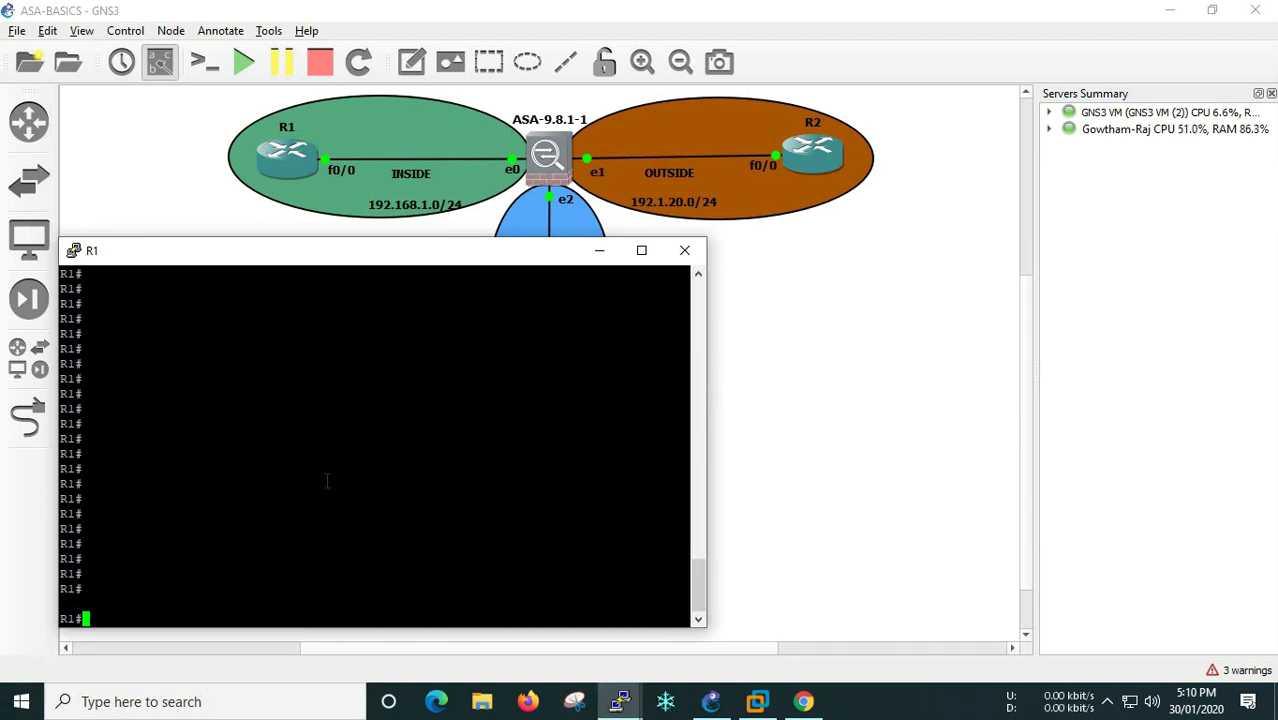
type("sh")
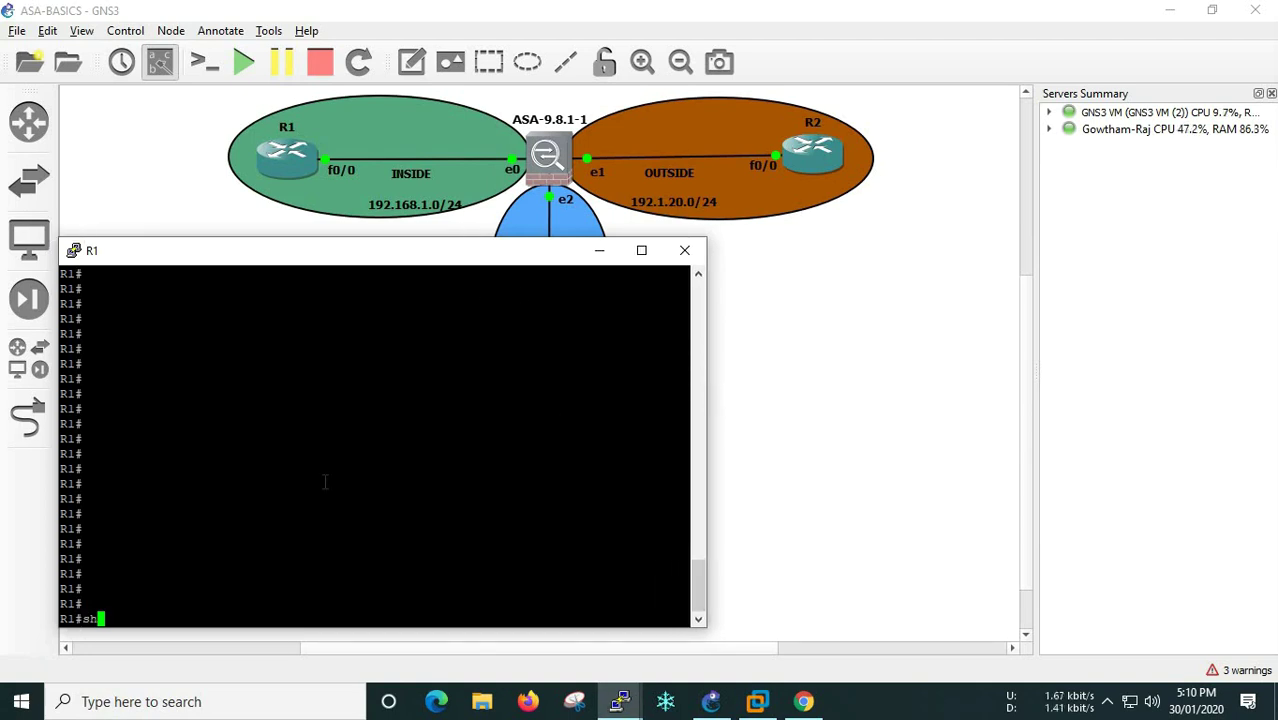
type("o")
key("BackSpace")
key("BackSpace")
key("BackSpace")
Arrange the ASA and R1 consoles side by side and wake the ASA command prompt.
left_click(620, 701)
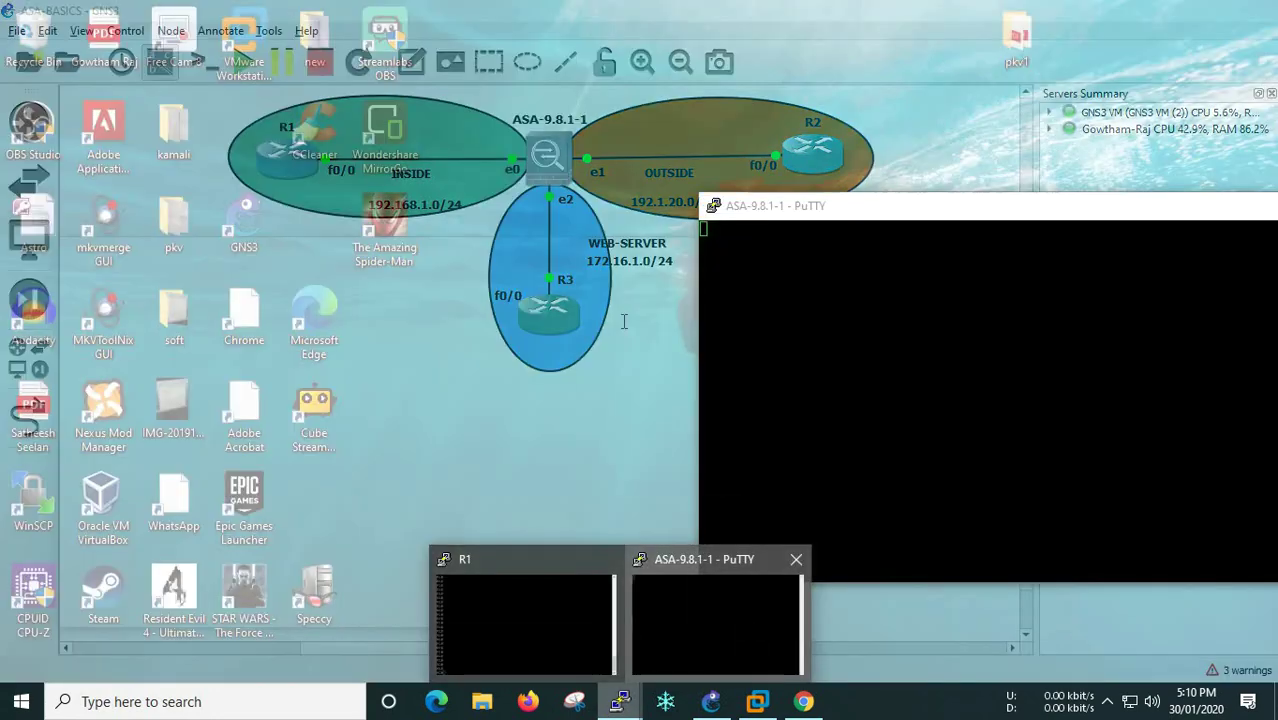
left_click(716, 622)
left_click_drag(795, 241, 761, 238)
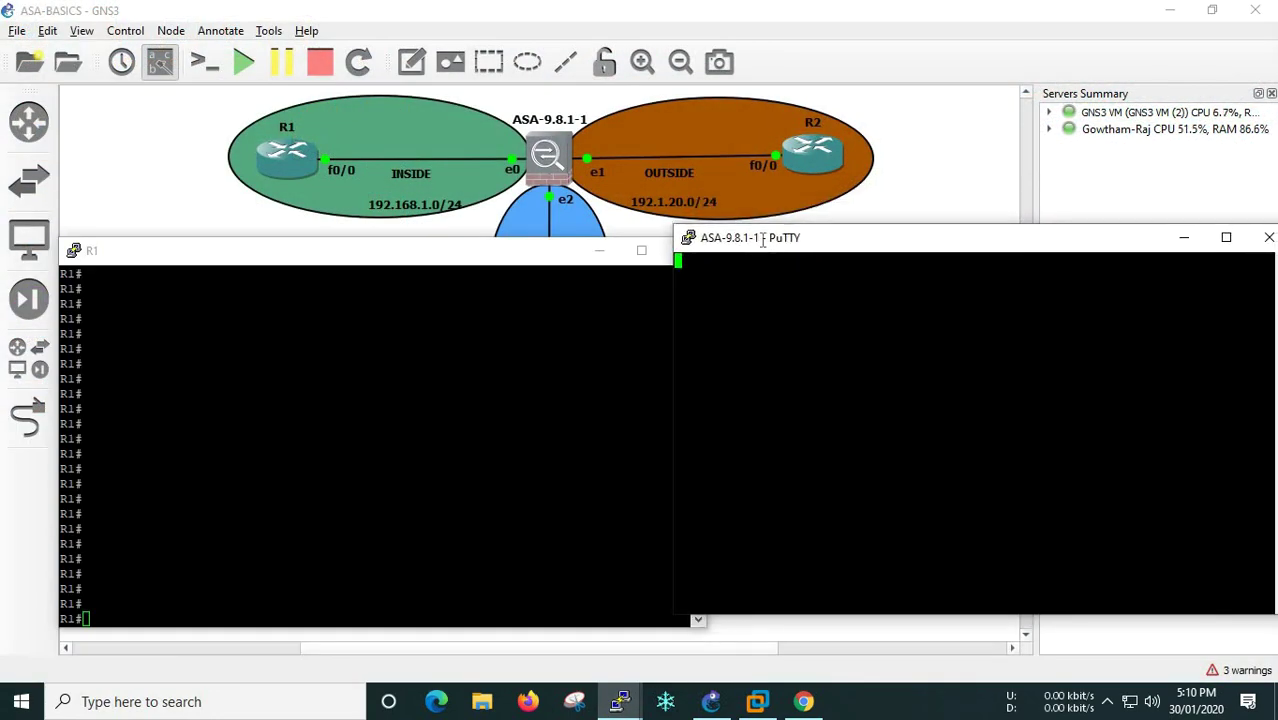
double_click(761, 238)
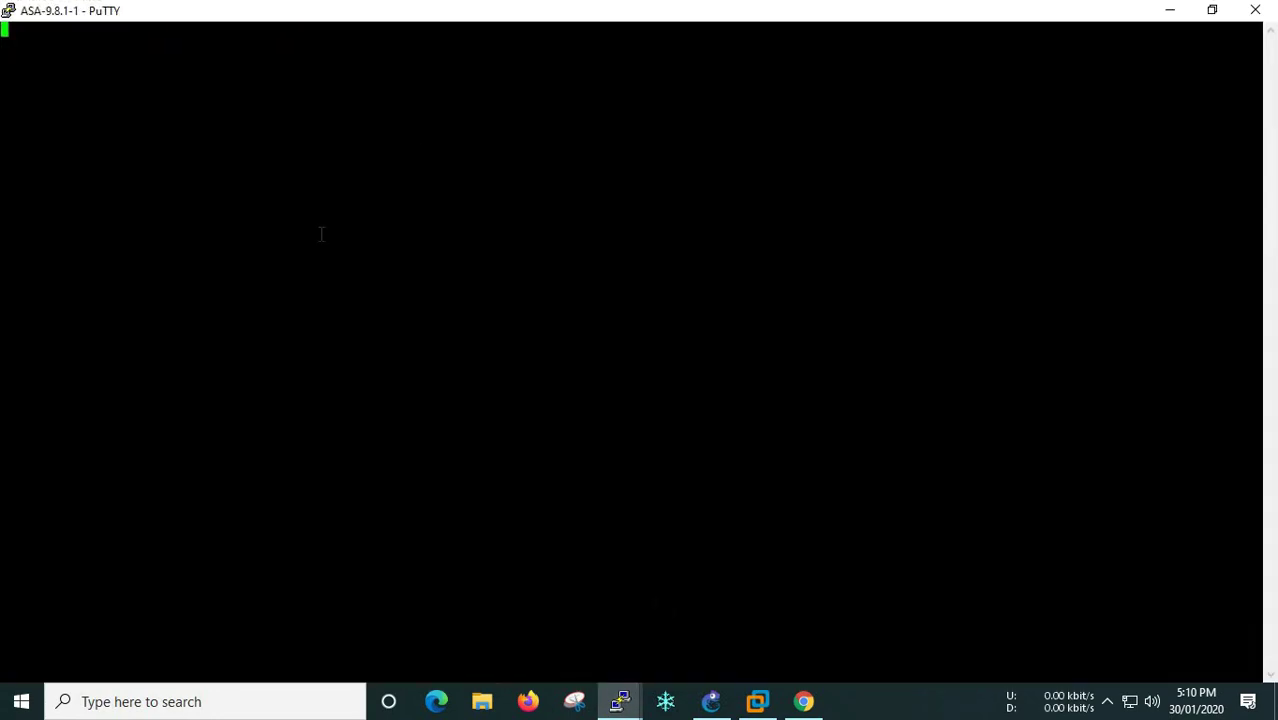
left_click(1212, 12)
mouse_move(503, 252)
left_mouse_down()
mouse_move(476, 232)
mouse_move(487, 235)
left_mouse_up()
left_click(782, 350)
key("Return")
key("Return")
key("Return")
List R1's interfaces with "show ip int brief".
left_click(335, 458)
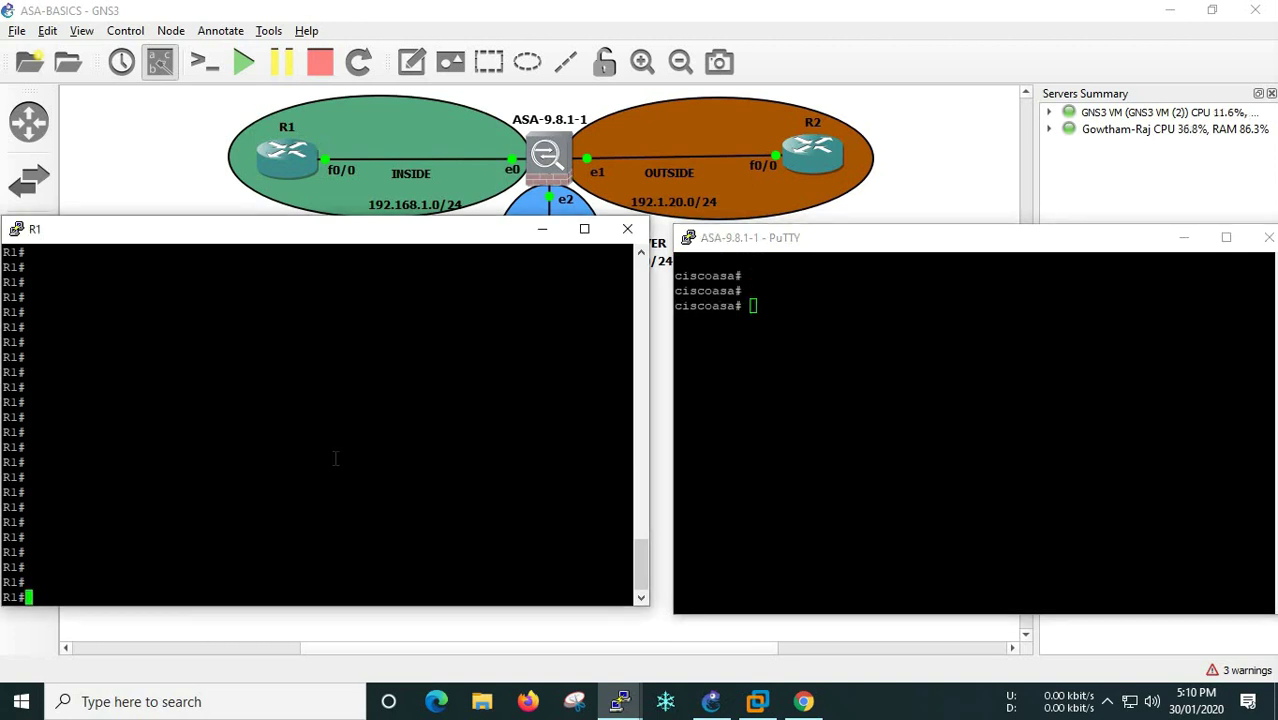
type("show ip int br")
key("Tab")
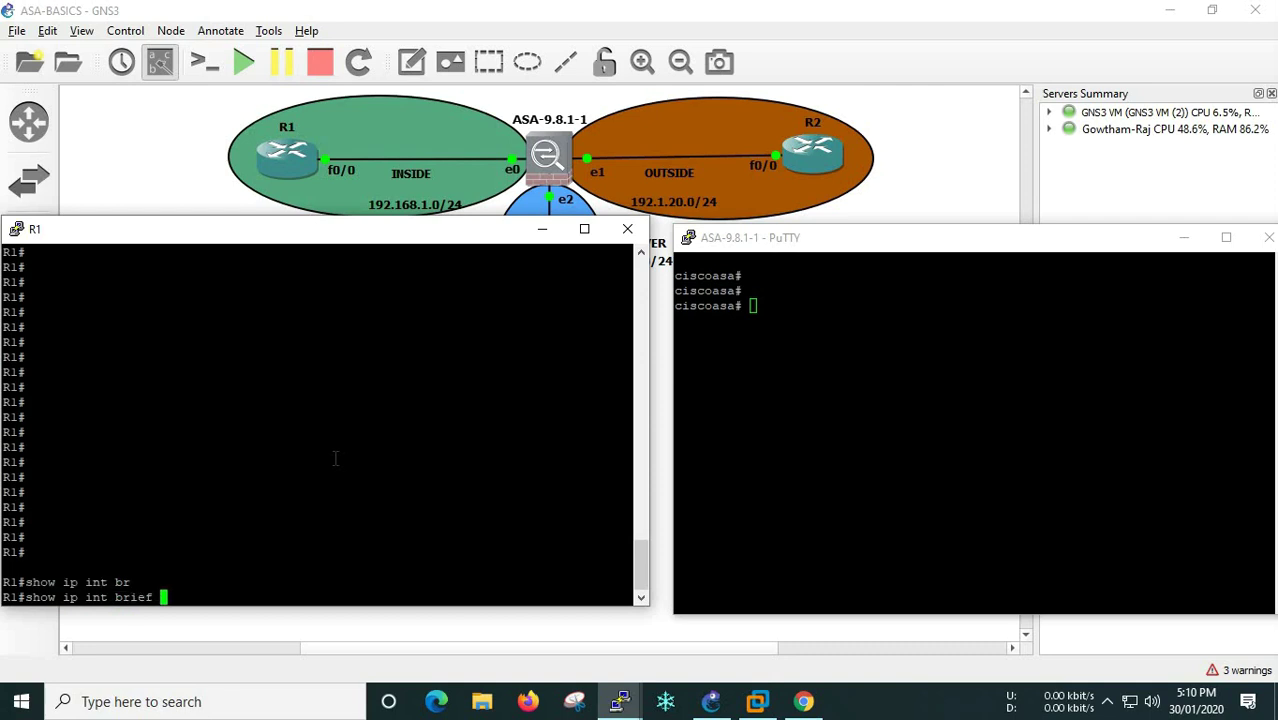
key("Return")
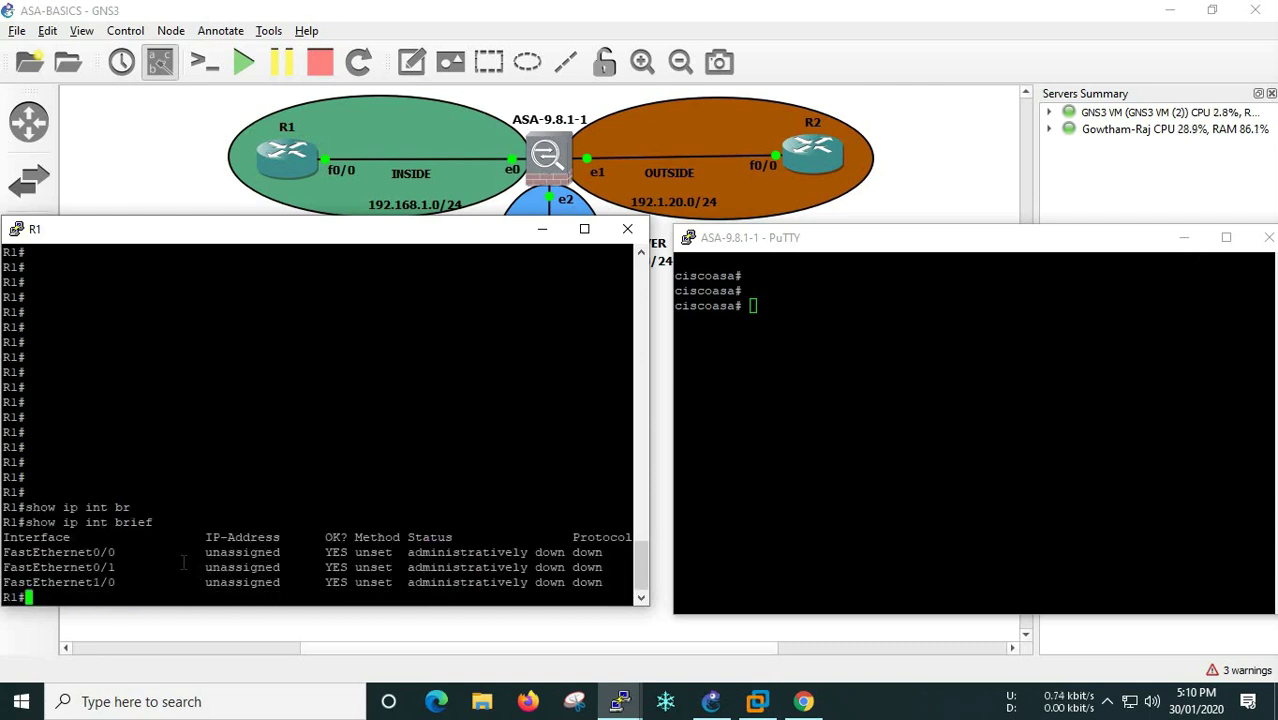
List the ASA's interfaces with "show interface ip brief", comparing its syntax with the command used on R1.
left_click(746, 469)
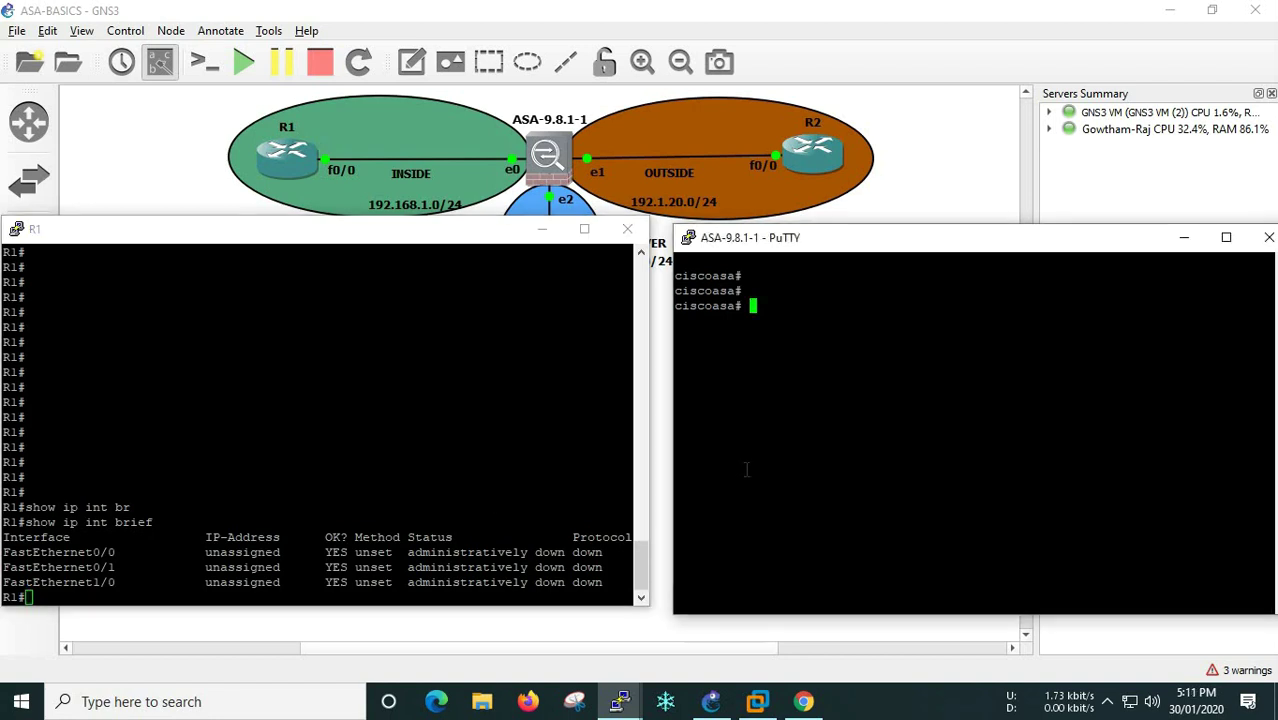
key("Return")
key("Return")
type("show")
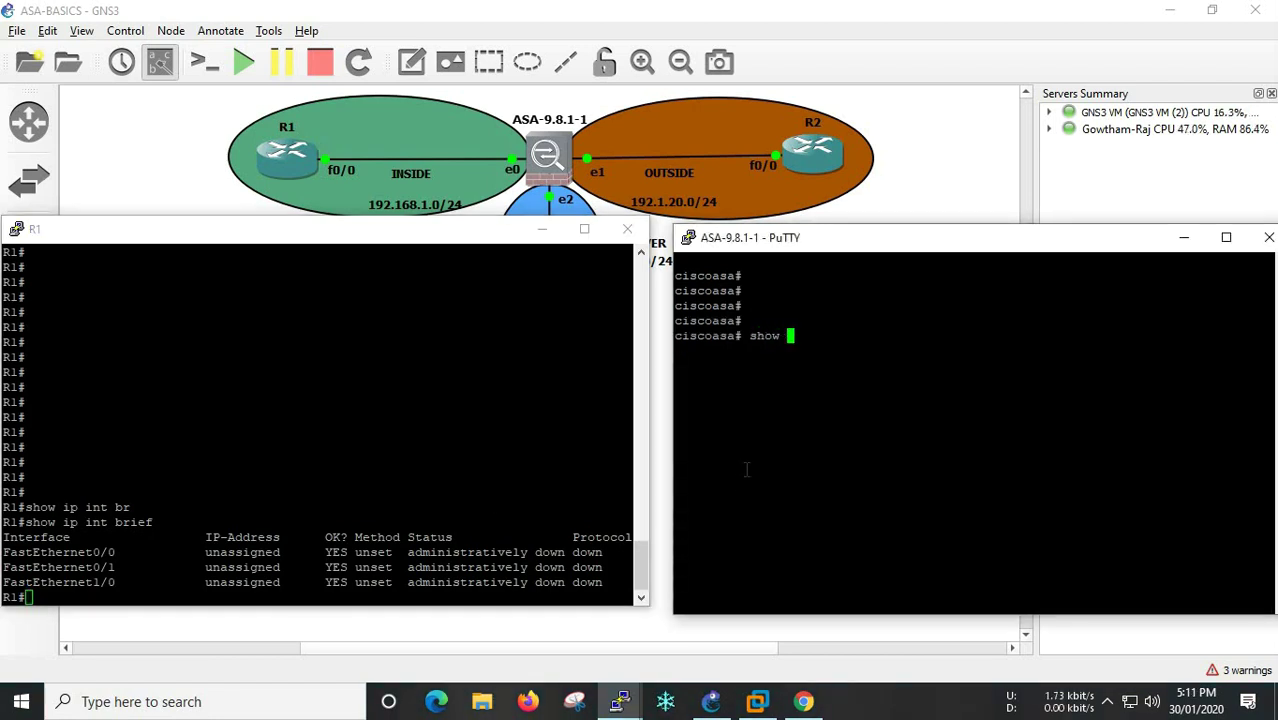
left_click_drag(24, 522, 152, 527)
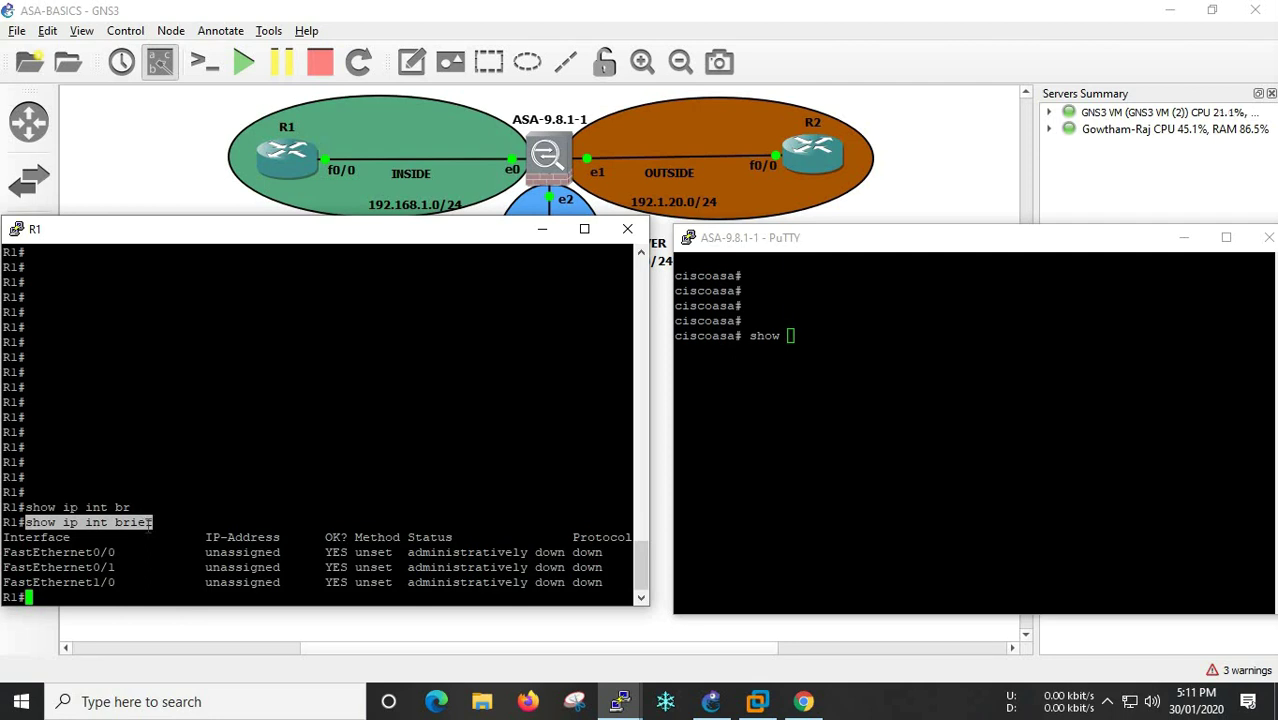
left_click(857, 501)
type("int")
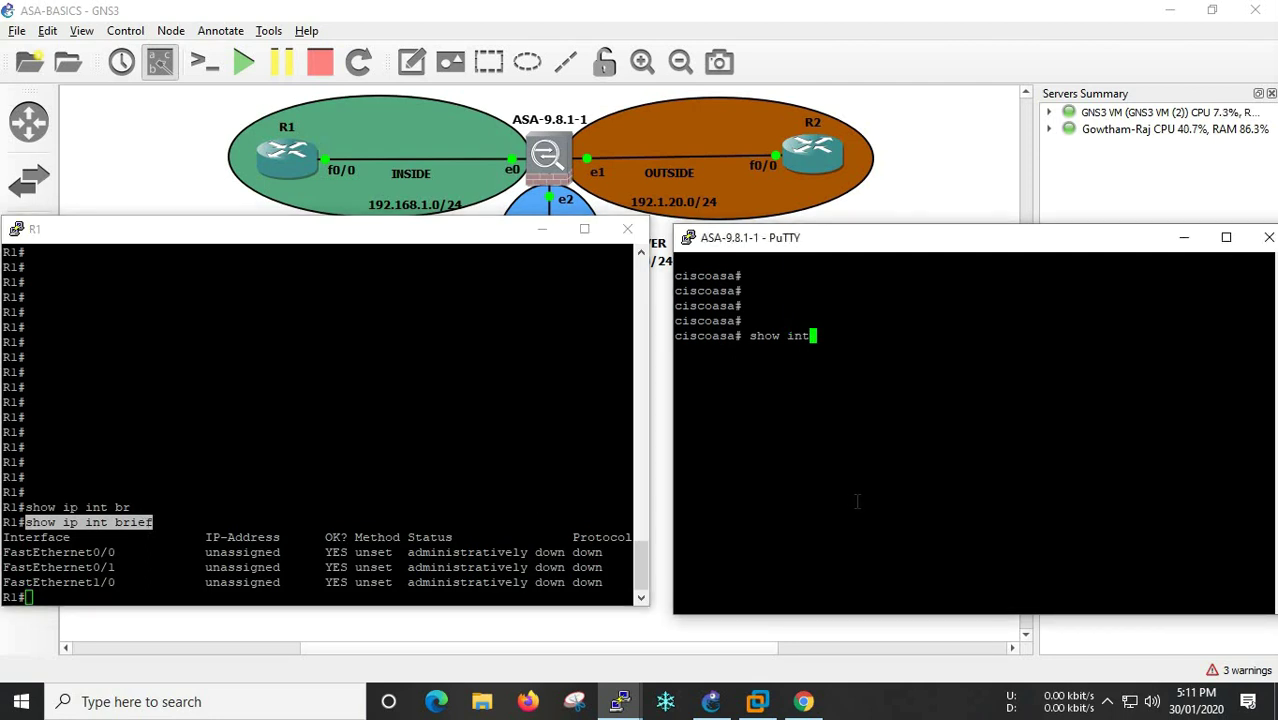
type("erfa")
key("Tab")
type("ip br")
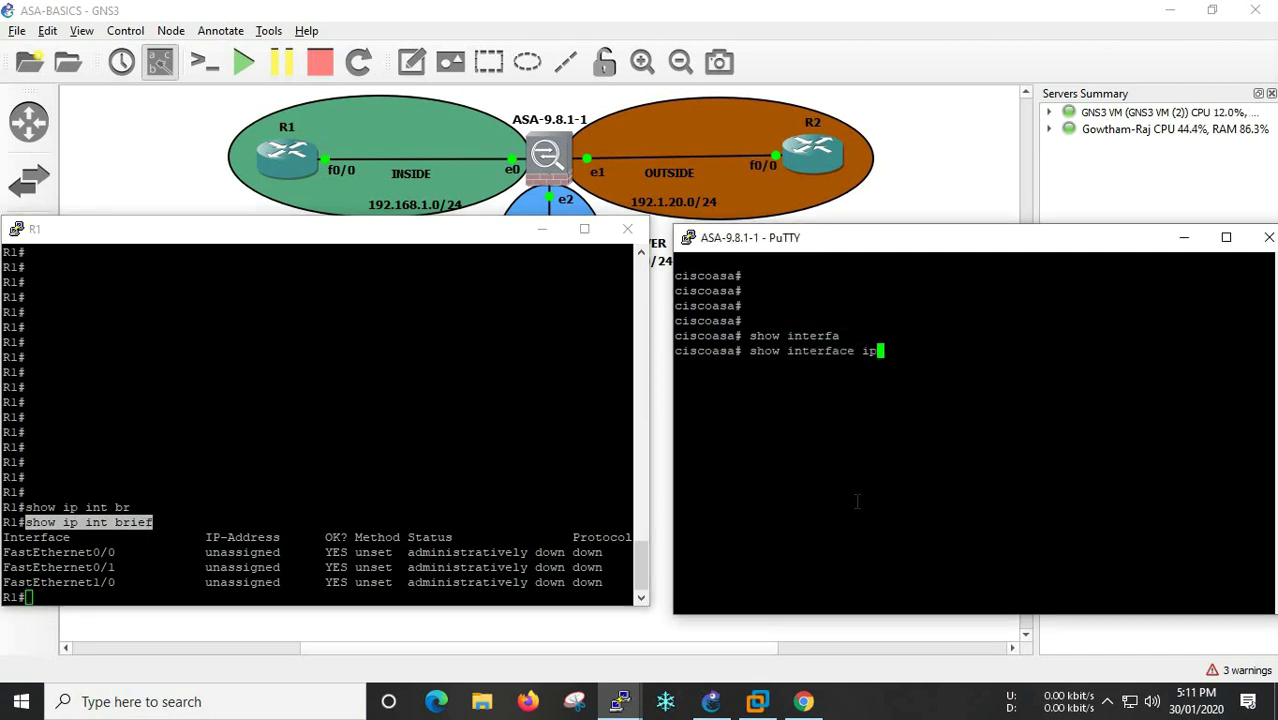
key("Tab")
key("Return")
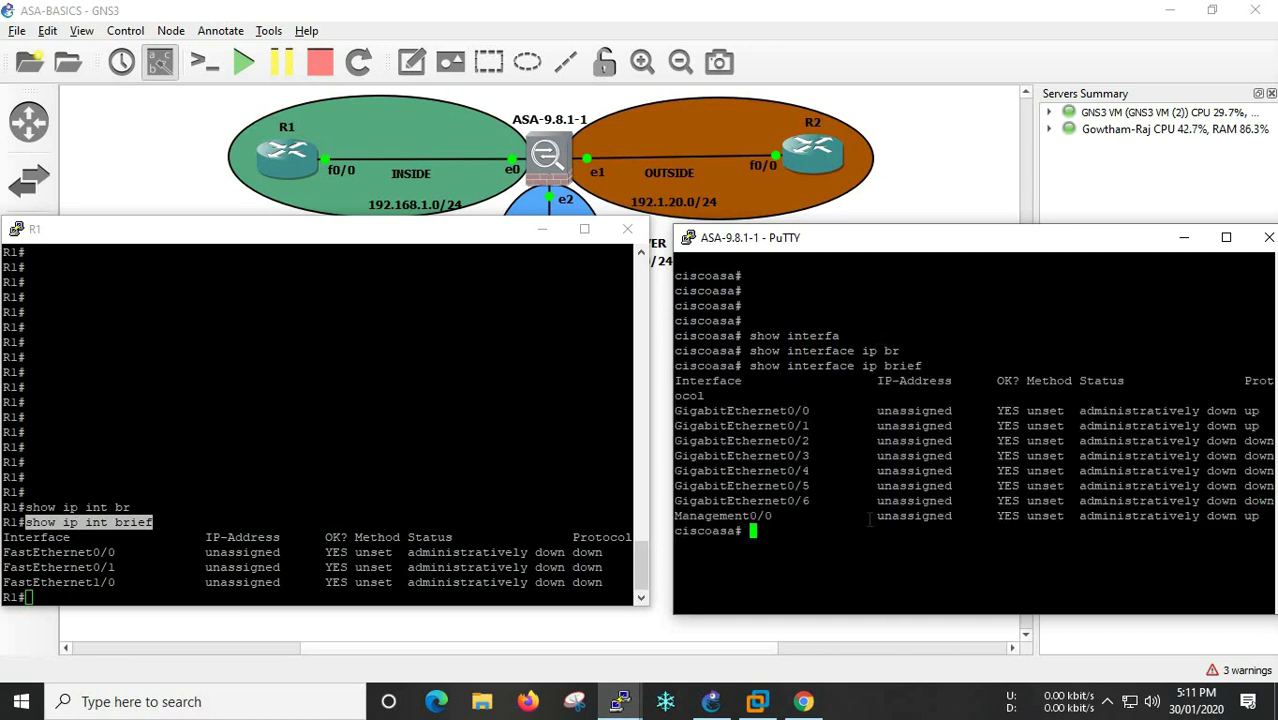
key("Return")
key("Return")
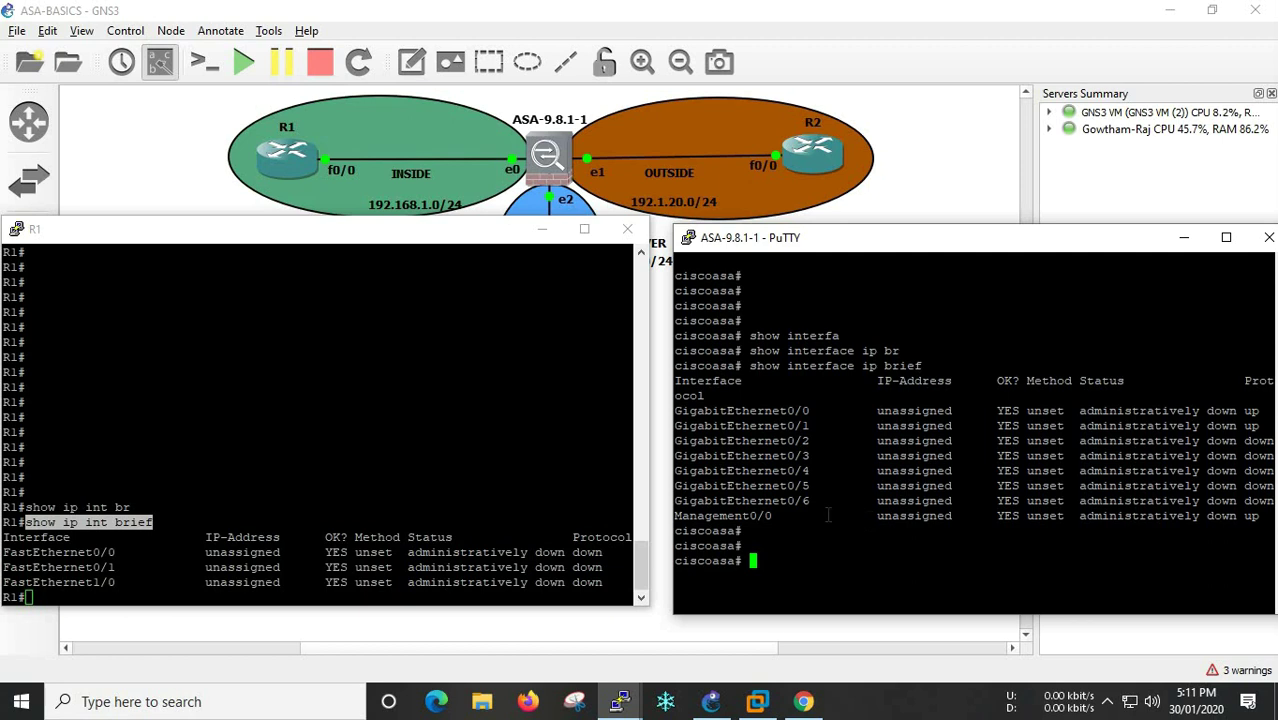
Enter global configuration mode on R1 and open the configuration of interface FastEthernet 0/0.
left_click(203, 525)
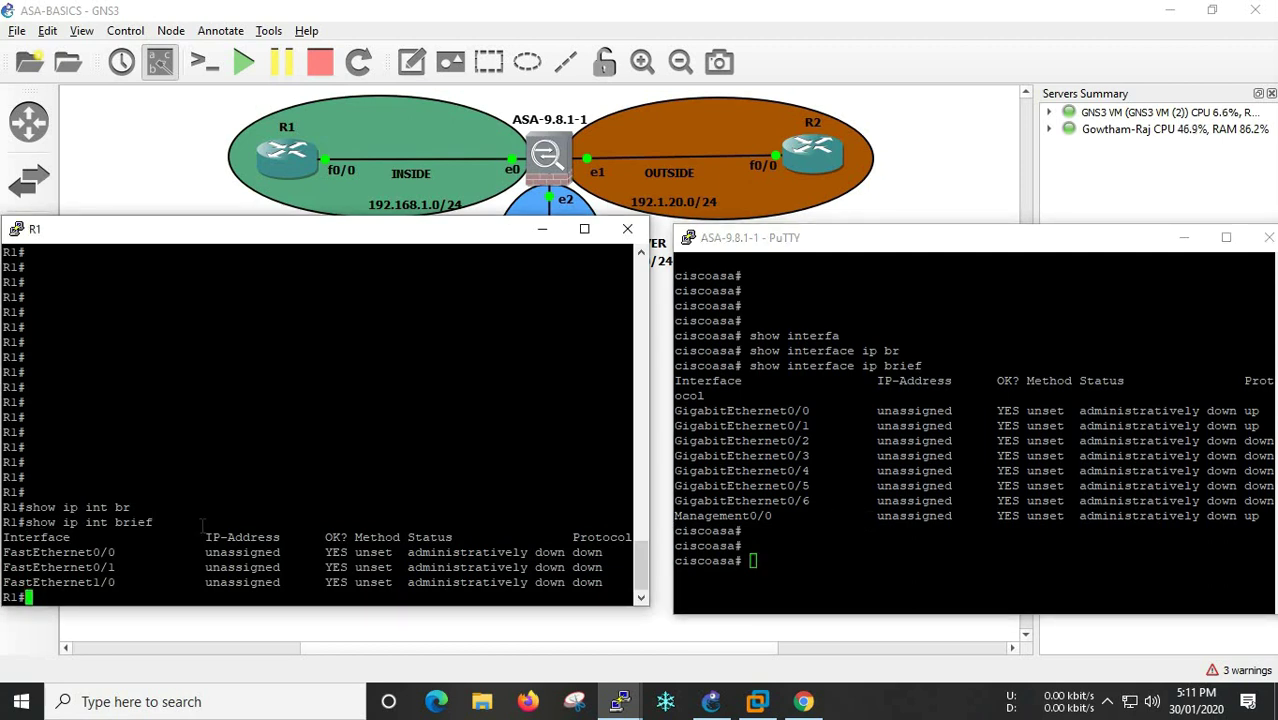
key("Return")
key("Return")
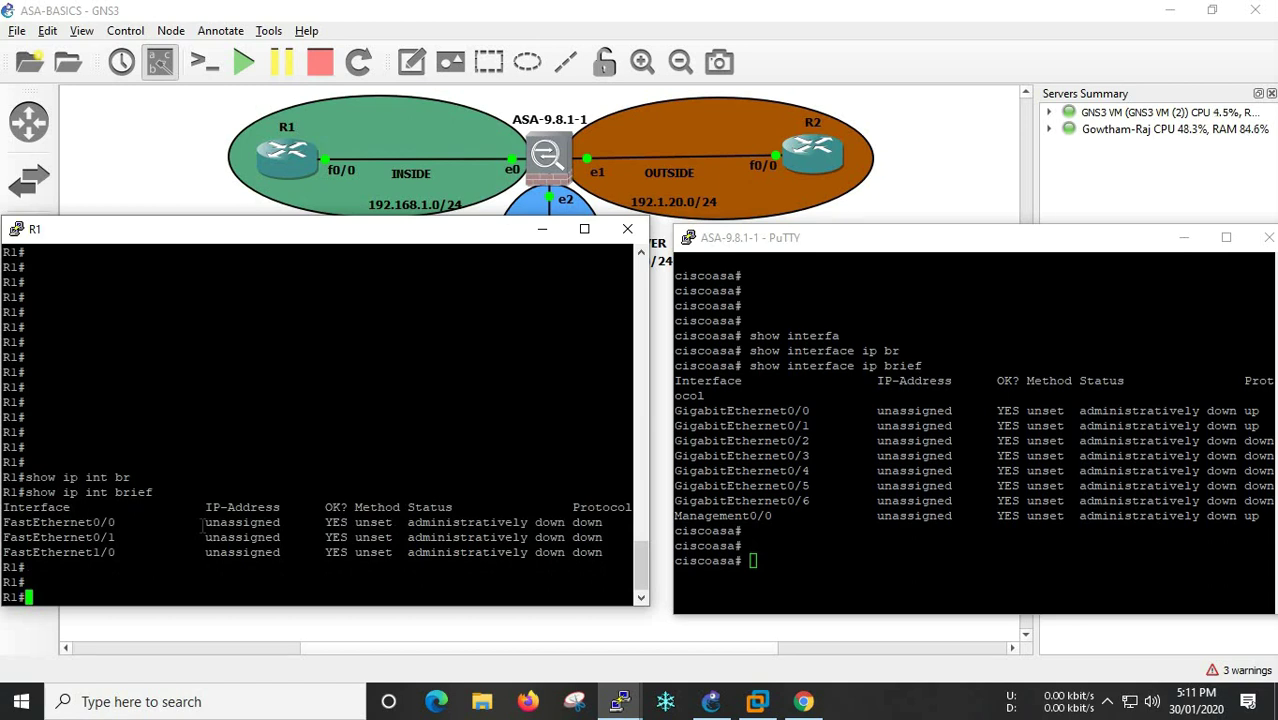
type("conf terminal")
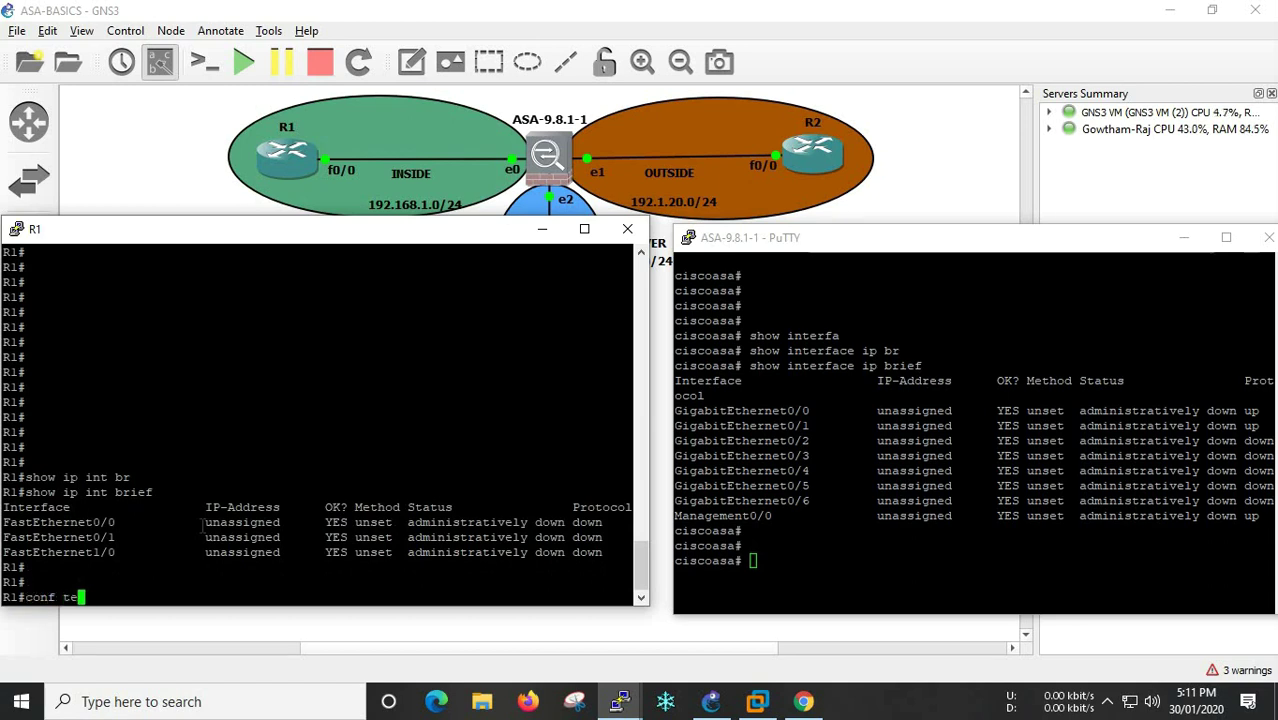
key("Return")
key("Return")
type("interface f")
key("Tab")
type("f")
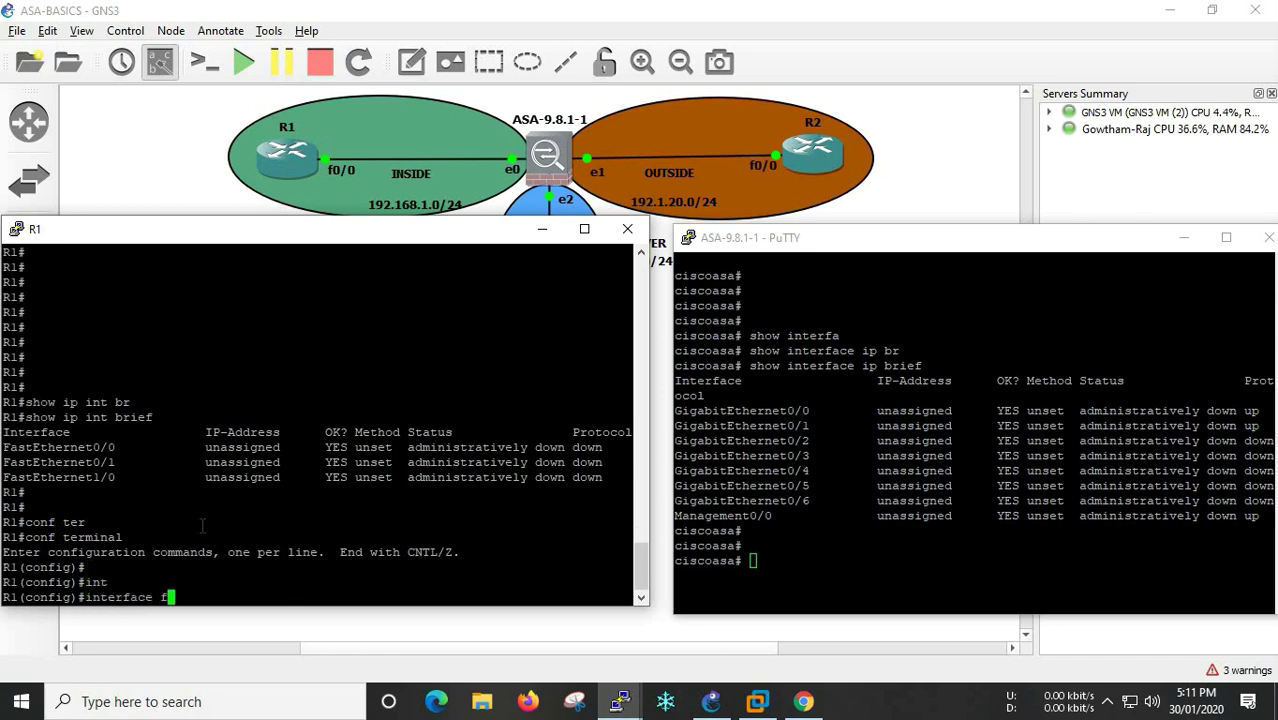
key("Tab")
type("0/0")
key("Return")
Assign the IP address 192.168.1.1 with mask 255.255.255.0 to R1's FastEthernet 0/0.
type("ip add")
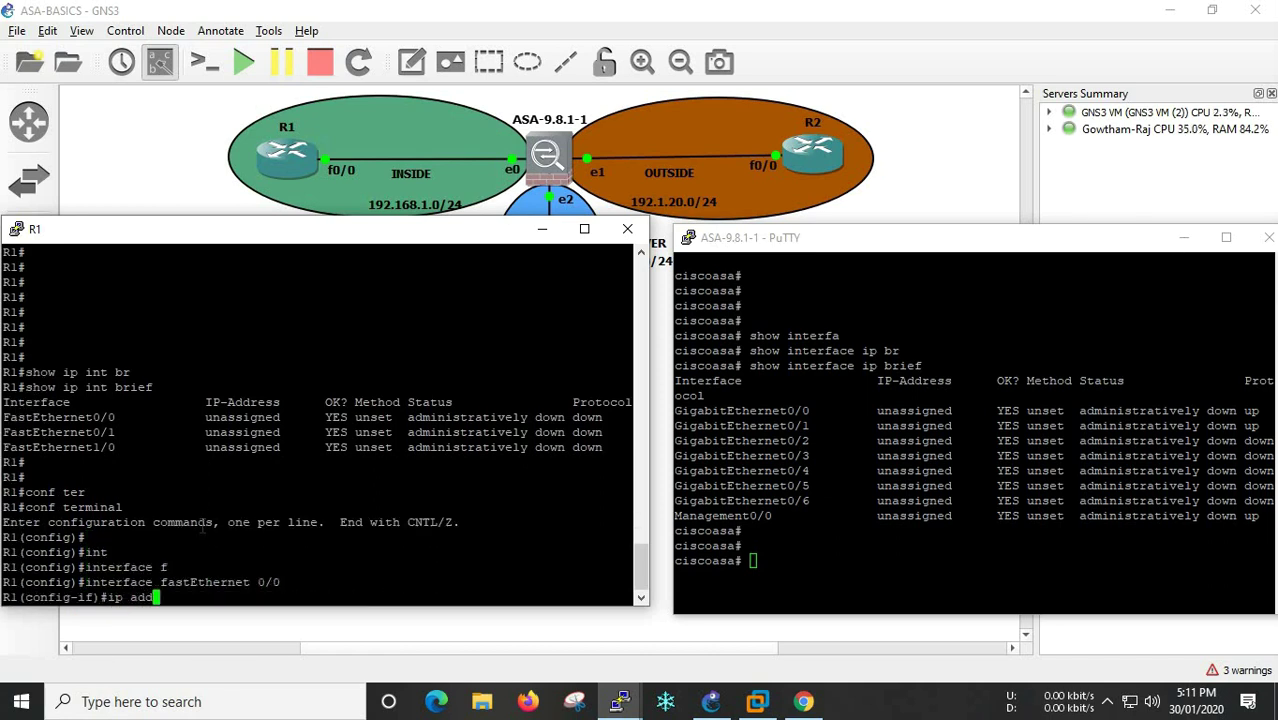
key("Tab")
type("192.168.1.")
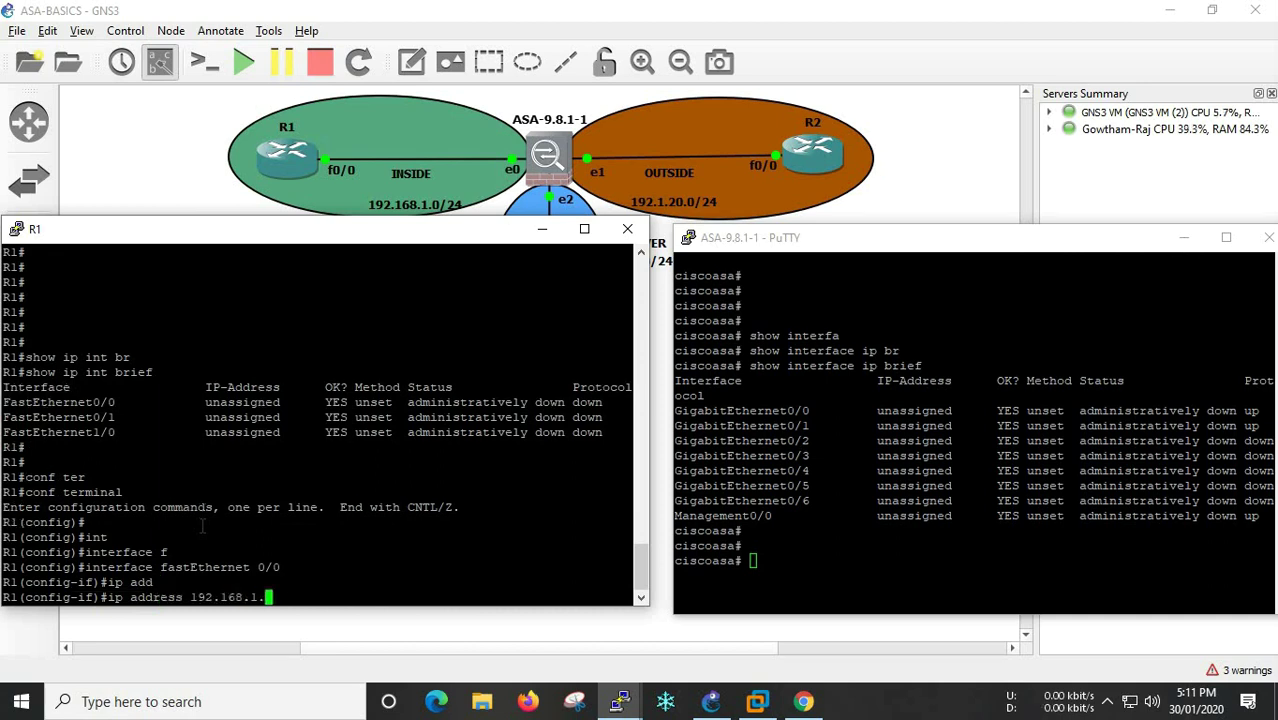
type("1 255.255.2")
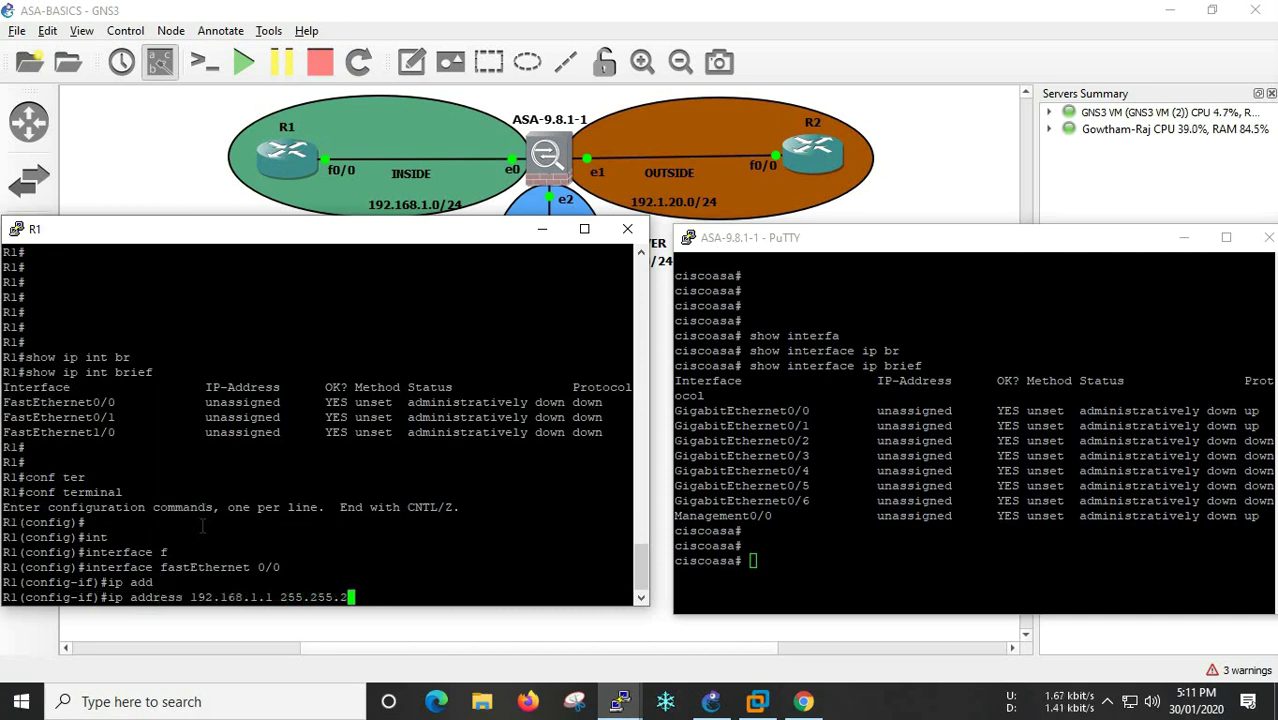
type("55.0")
key("Return")
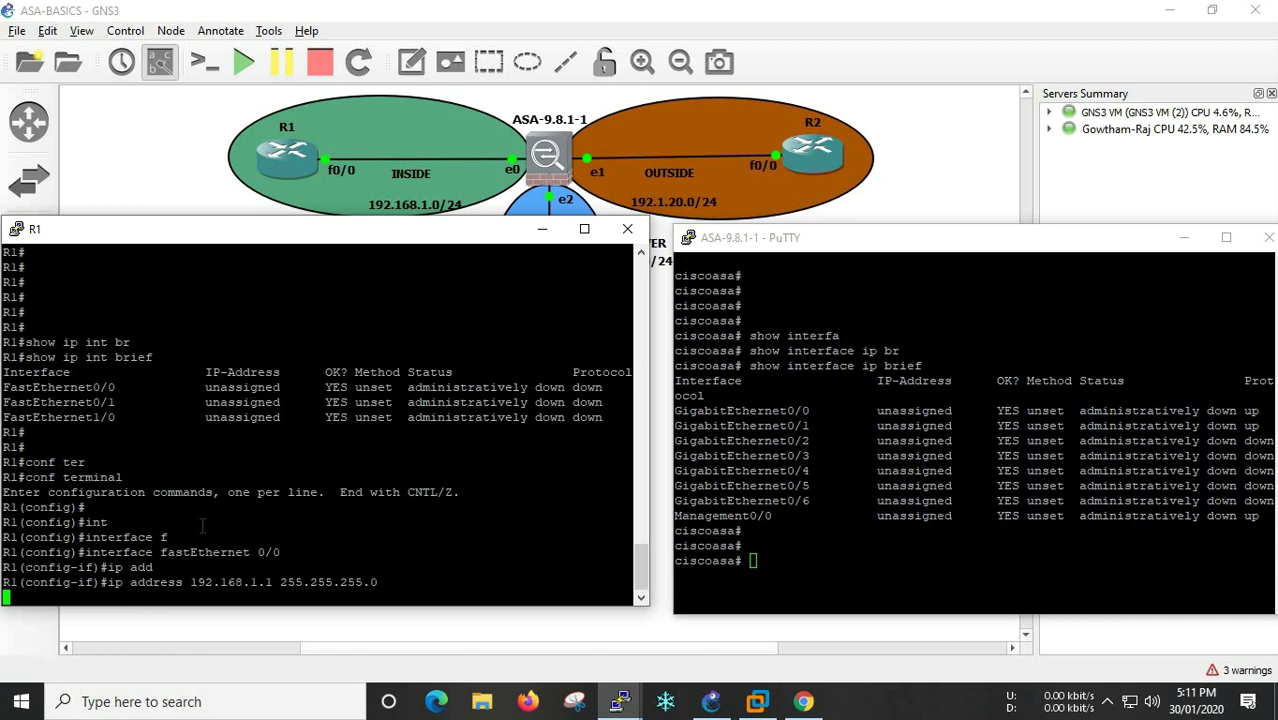
key("Return")
Enable R1's FastEthernet 0/0 with "no shutdown" and end the configuration session.
type("no sh")
key("Tab")
key("Return")
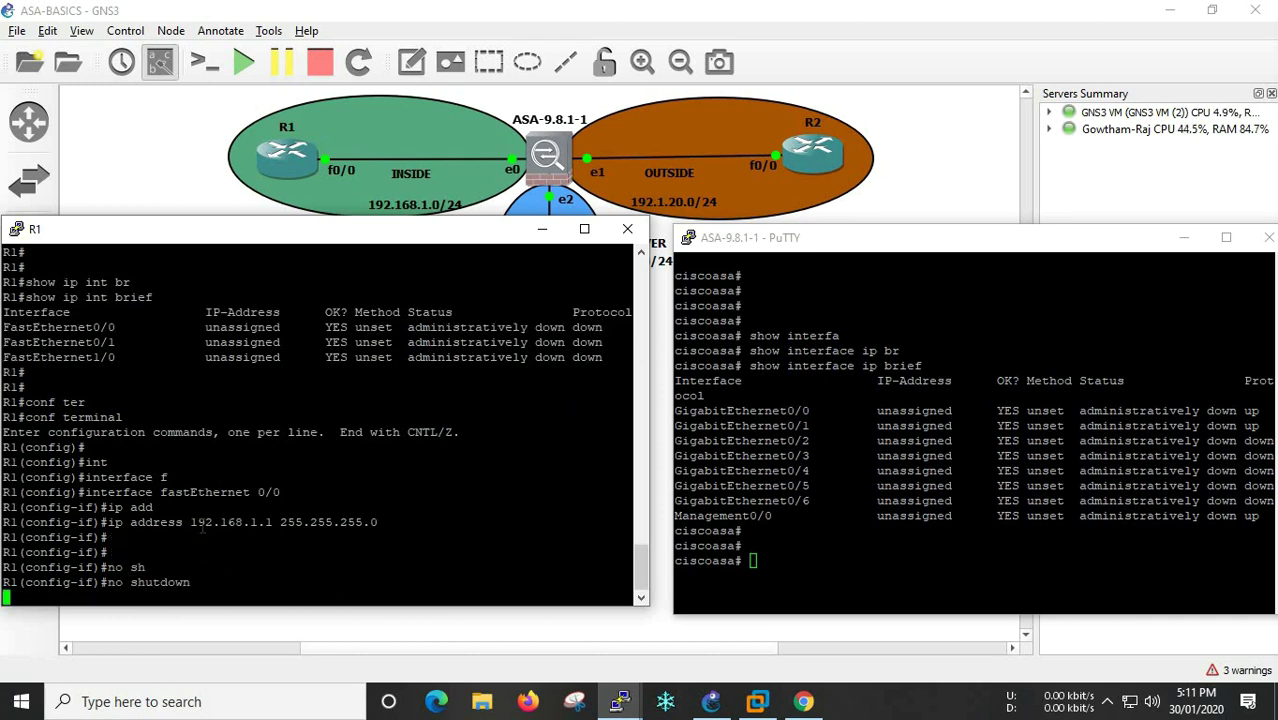
key("Return")
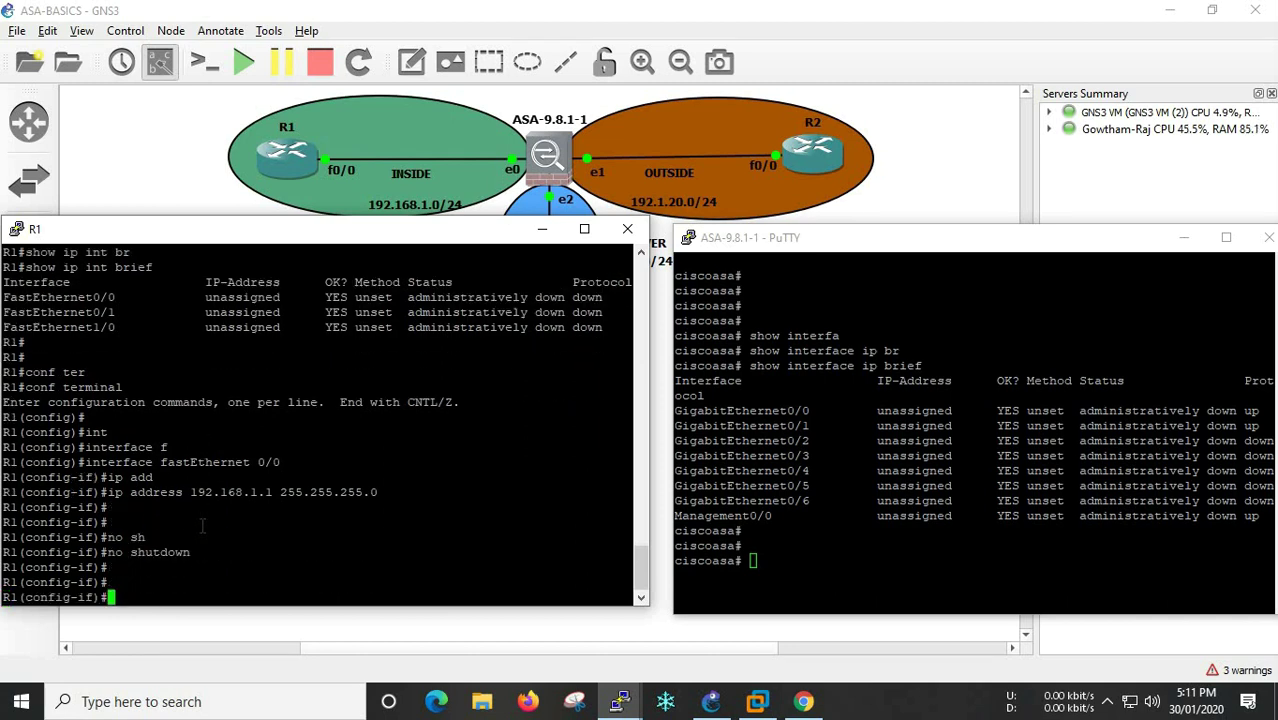
type("end")
key("Return")
key("Return")
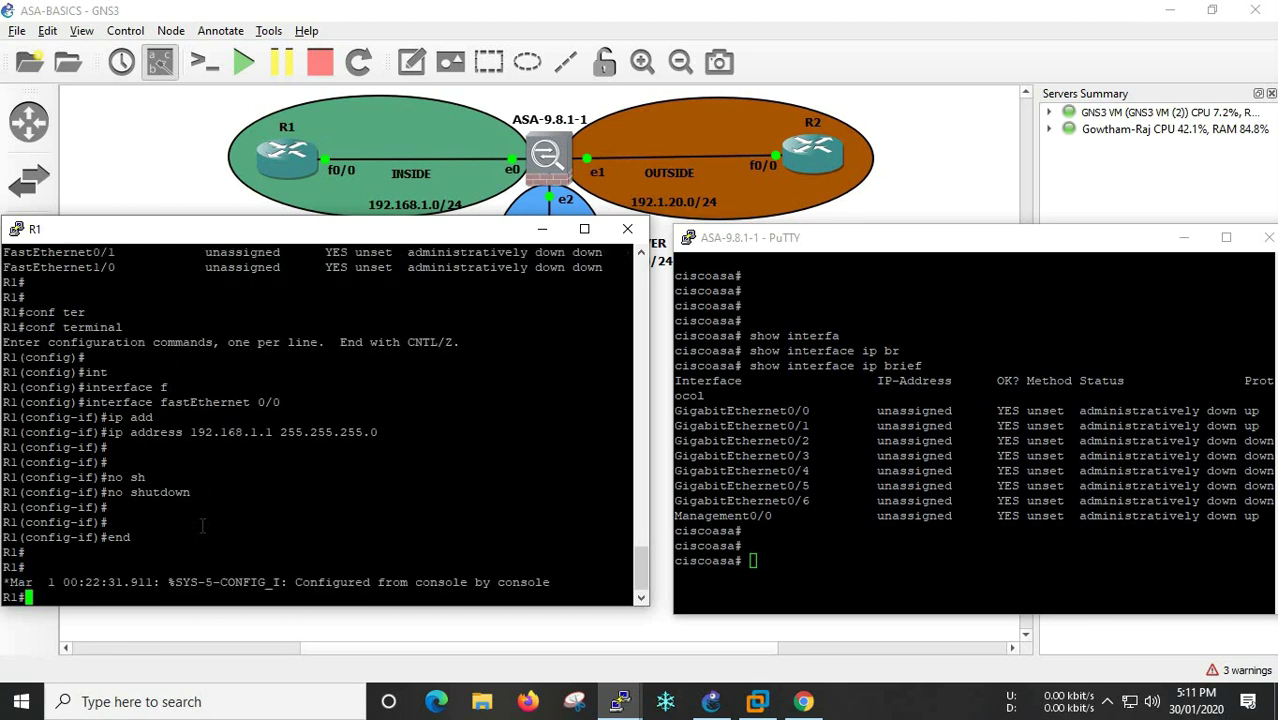
Show R1's running configuration for interface FastEthernet 0/0 and highlight its IP address line.
type("sh")
key("Tab")
type("run")
key("Tab")
type("int")
key("Tab")
type("f")
key("Tab")
type("0/0")
key("Return")
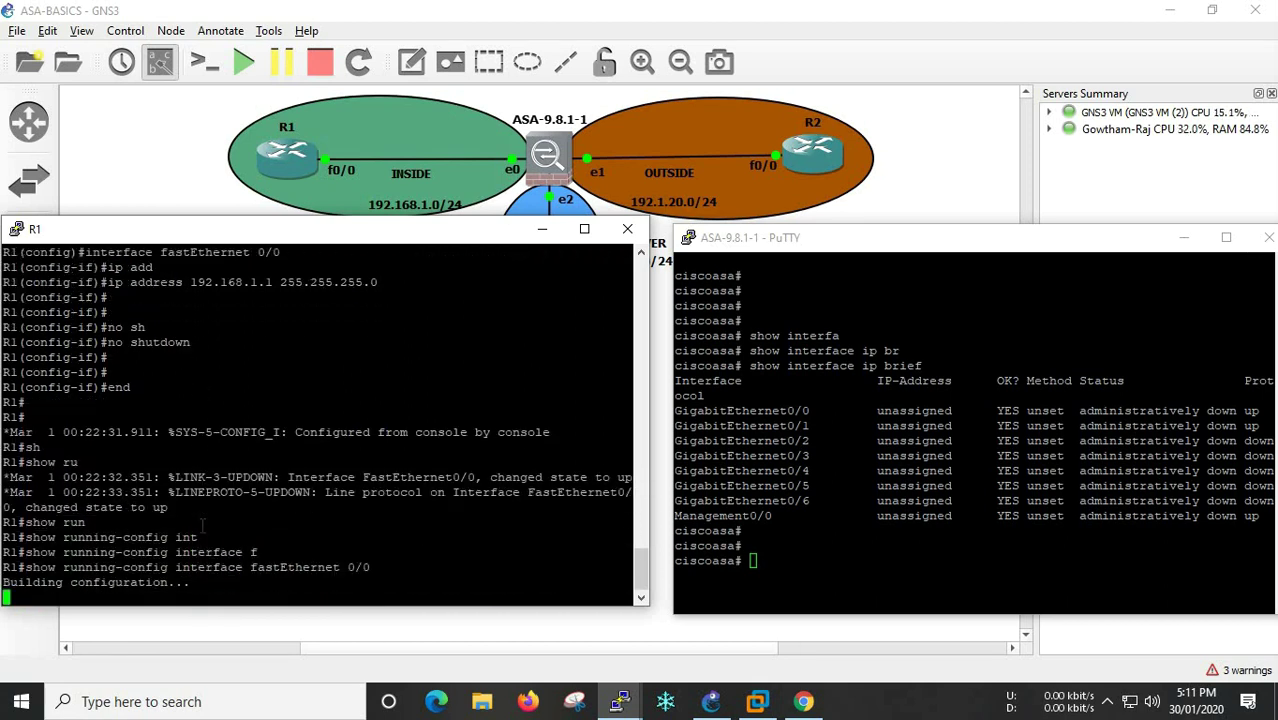
left_click_drag(3, 507, 300, 516)
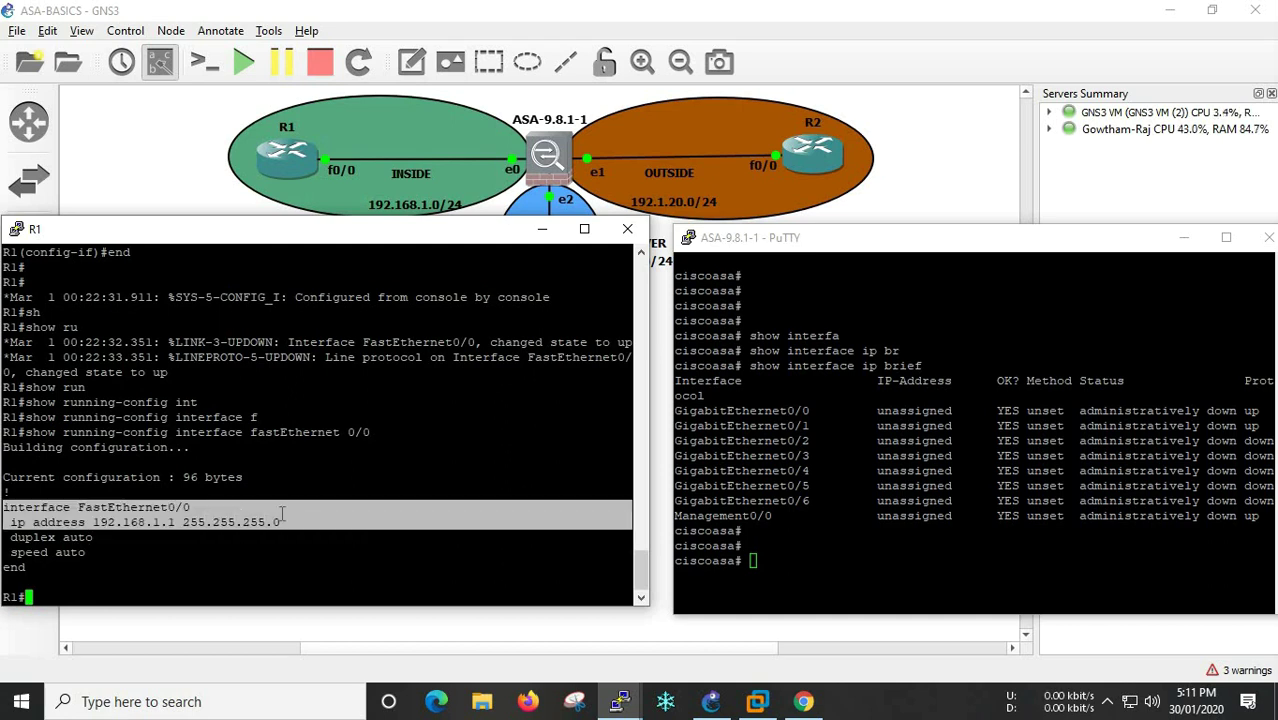
left_click(29, 521)
left_click_drag(10, 522, 283, 530)
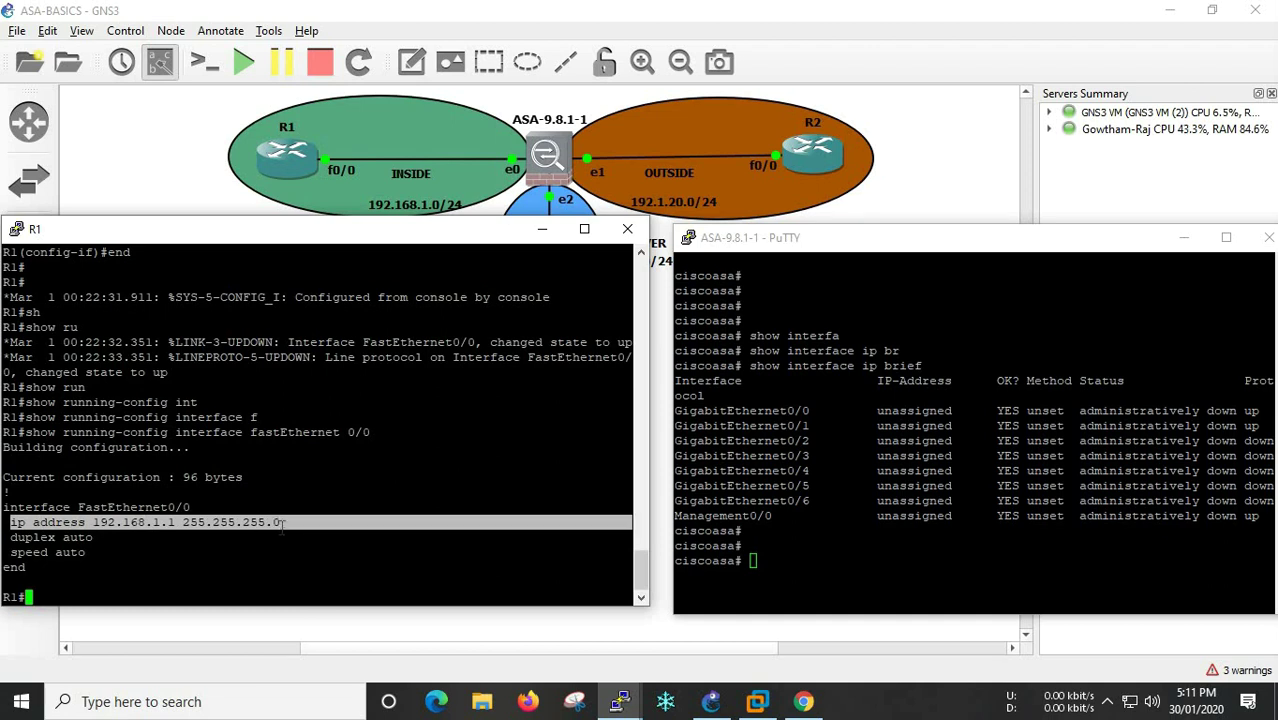
left_click(283, 530)
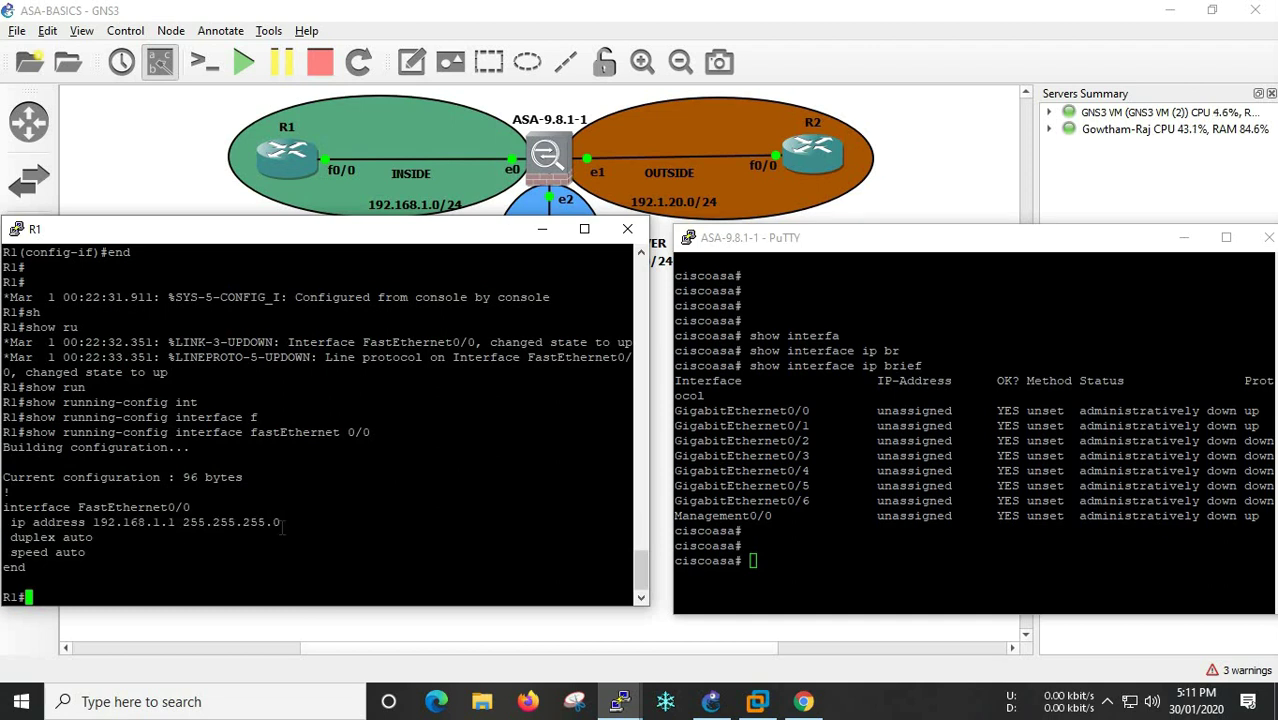
Switch to the ASA console and enter global configuration mode with "conf terminal".
key("alt+Tab")
key("Return")
key("Return")
type("conf ter")
key("Tab")
key("Return")
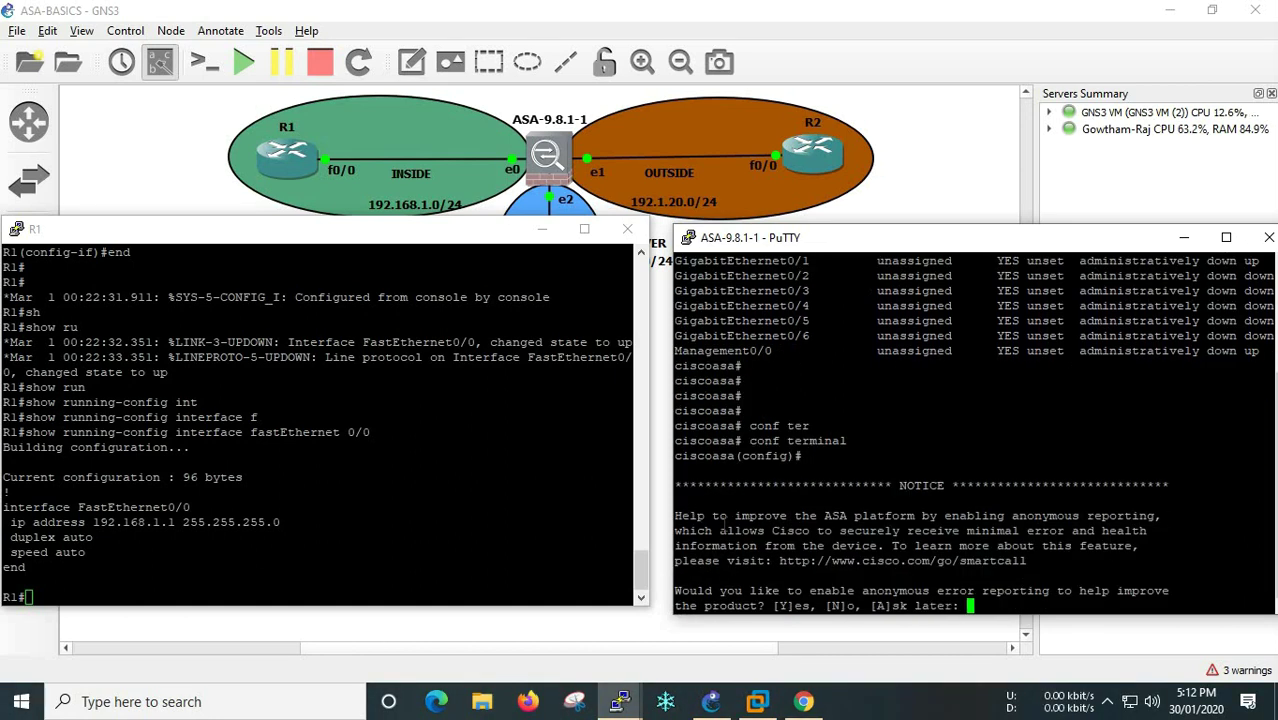
Decline anonymous error reporting on the ASA by answering "n".
type("n")
key("Return")
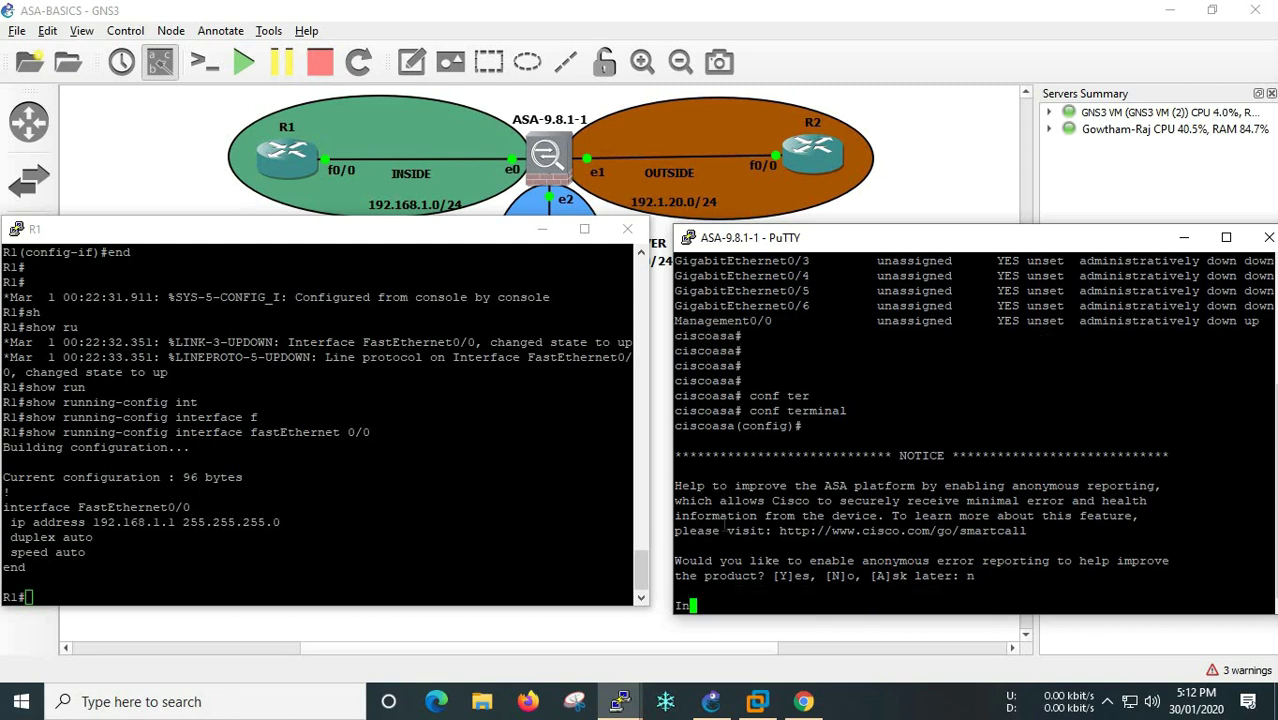
key("Return")
key("Return")
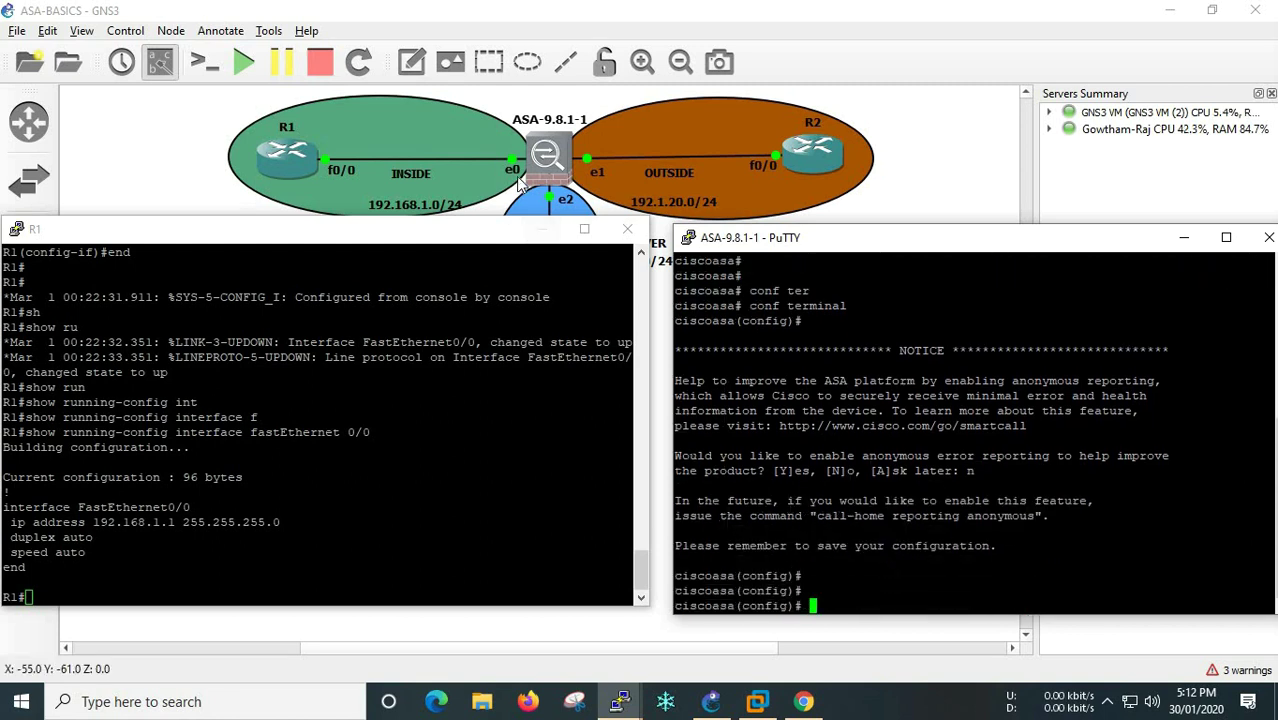
Enter interface configuration mode for GigabitEthernet0/0 on the ASA, reusing the interface name from the earlier console output.
scroll(820, 446, "up", 7)
left_click_drag(674, 410, 810, 411)
scroll(823, 490, "down", 7)
type("int")
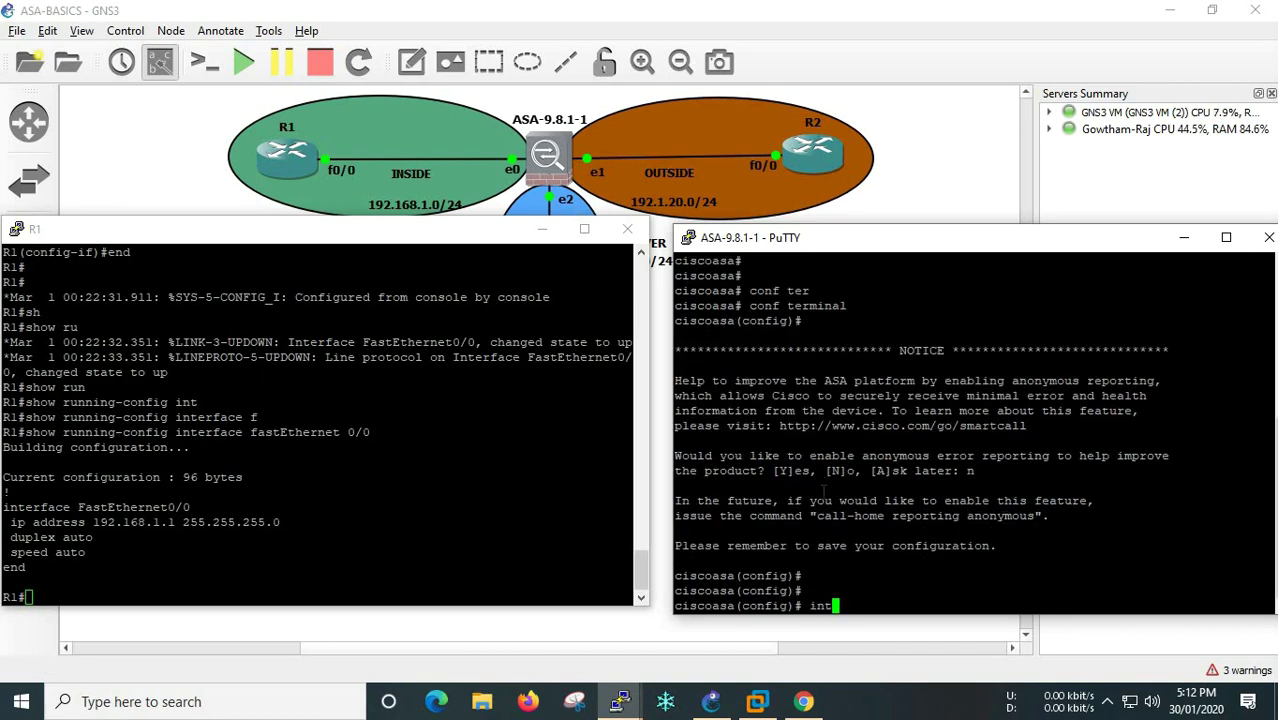
key("Tab")
right_click(824, 490)
key("Return")
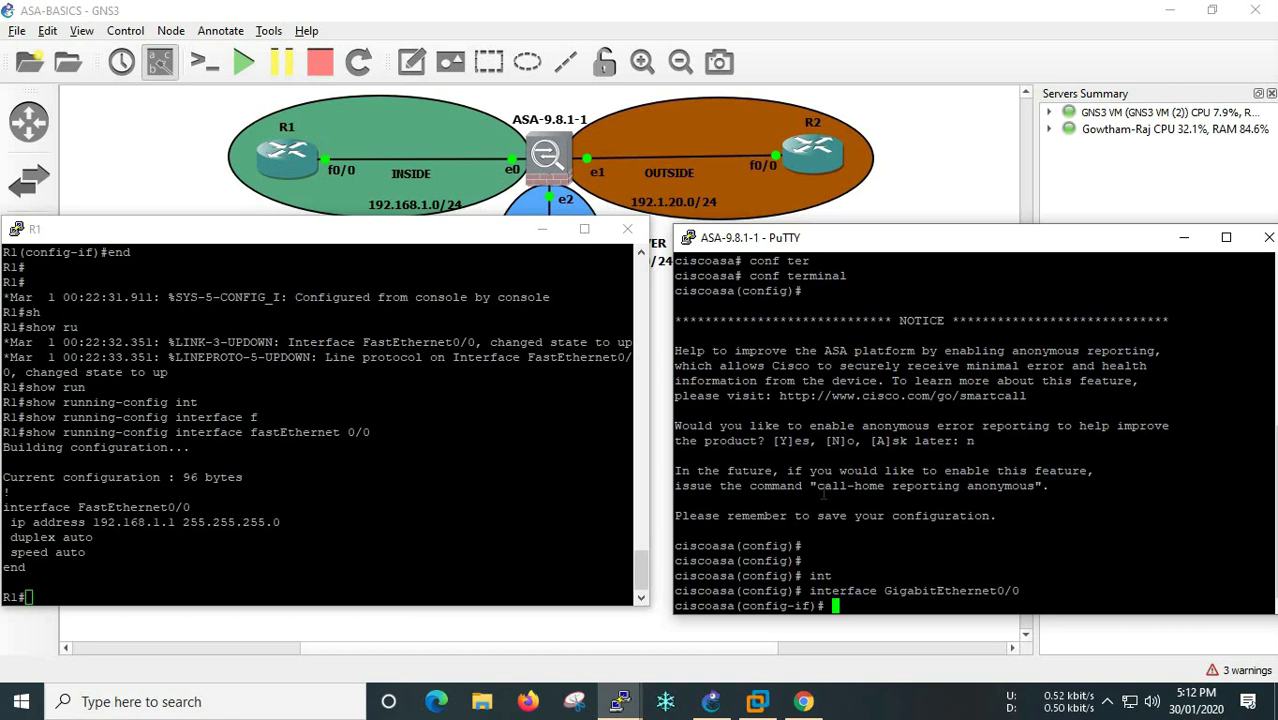
key("Return")
key("Return")
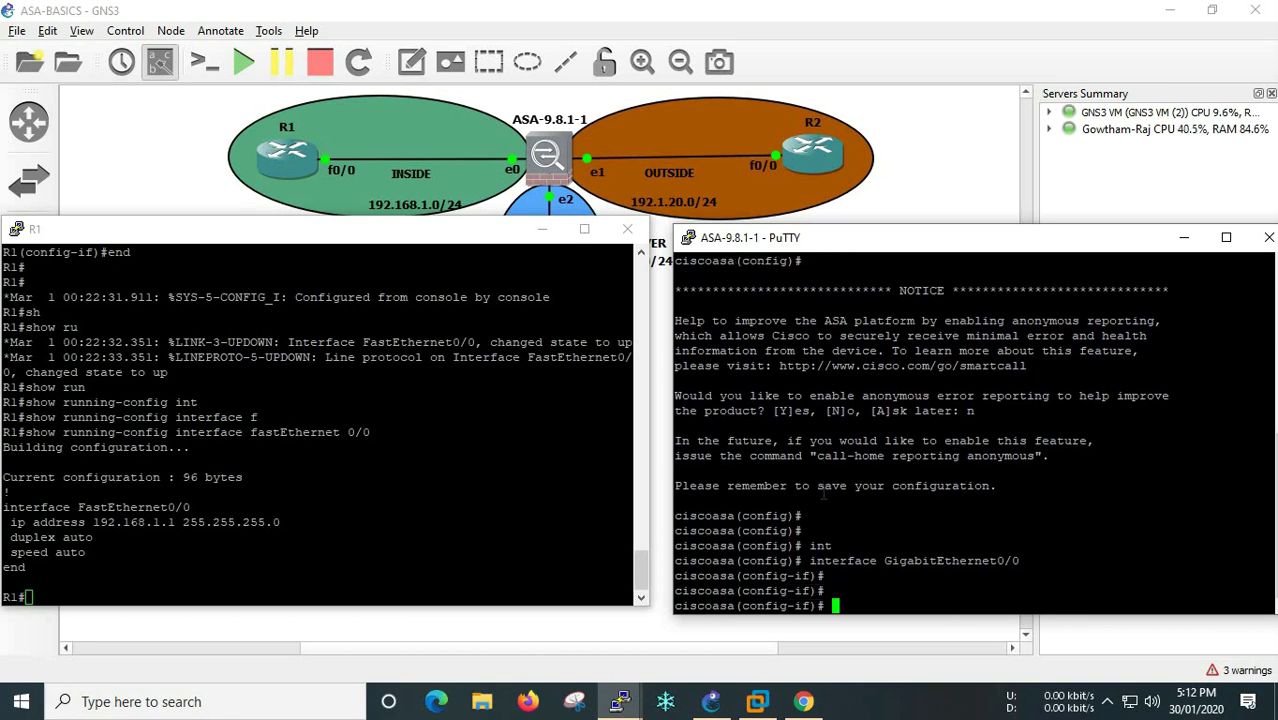
Assign the IP address 192.168.1.10 to the ASA's GigabitEthernet0/0 without specifying a mask.
type("ip add")
key("Tab")
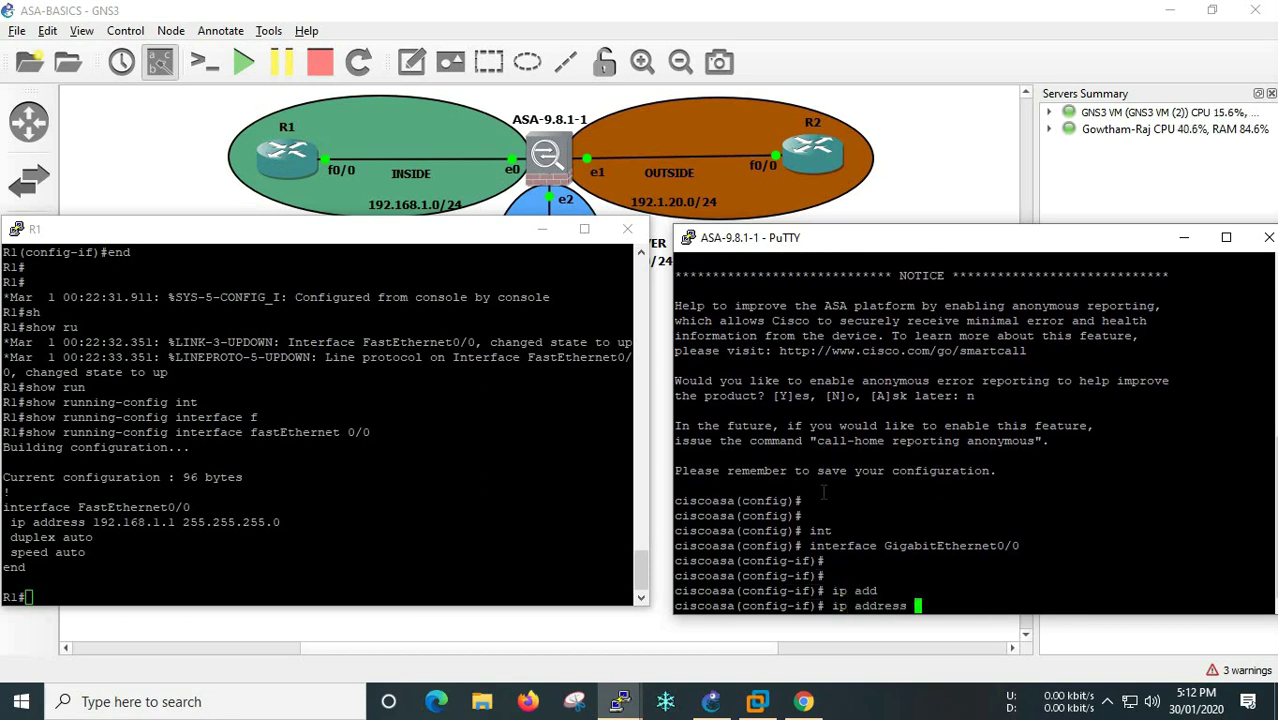
type("192.168.1.10")
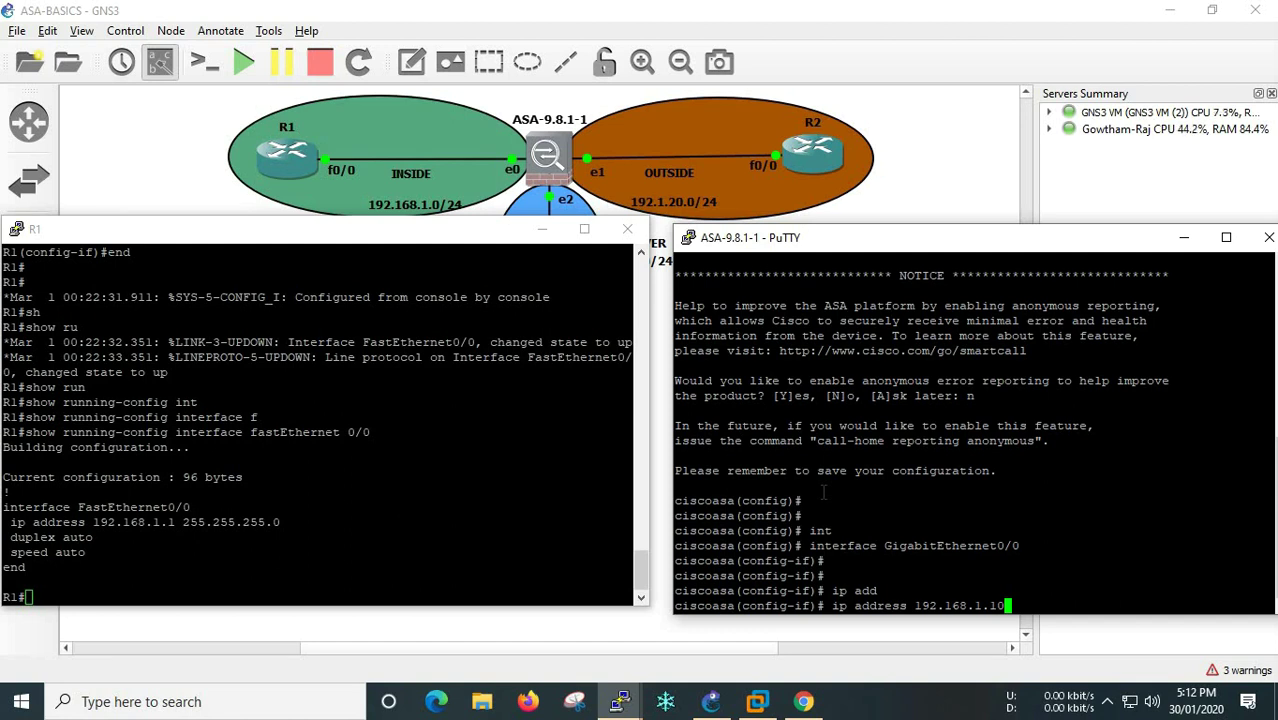
key("Return")
key("Return")
key("Return")
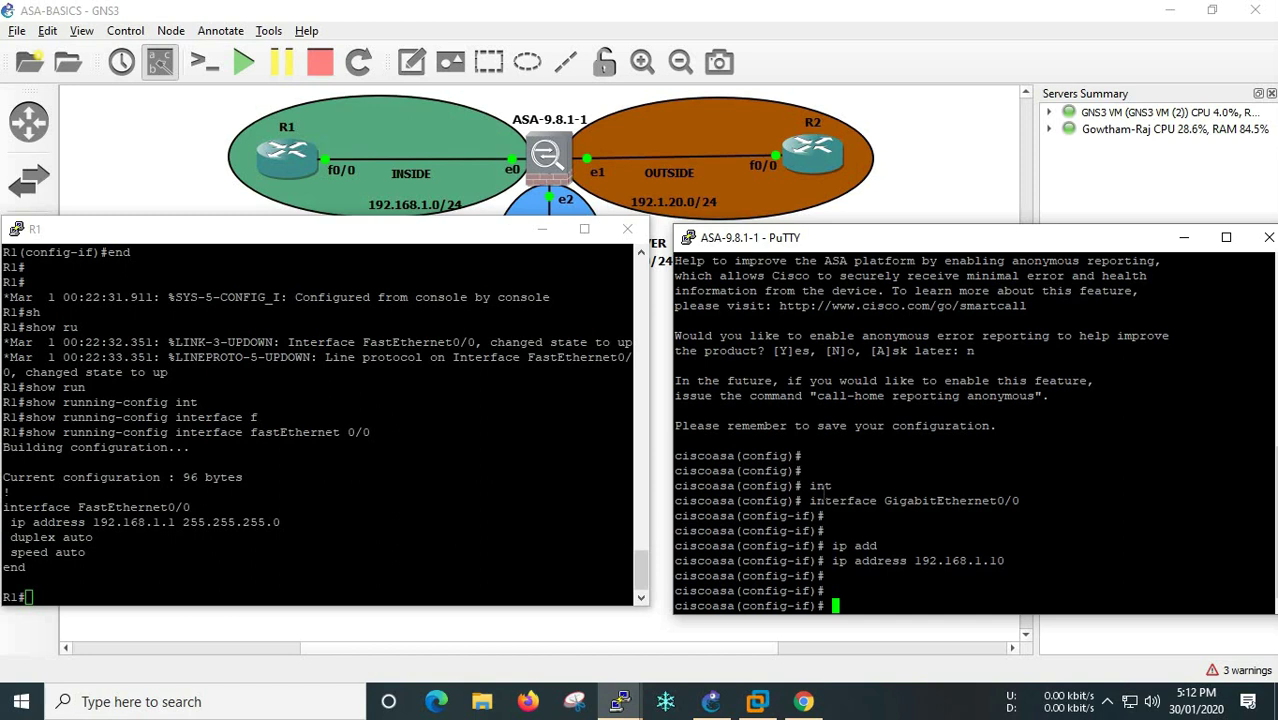
Try the router-style command "do sh run int g 0/0" from the ASA's interface configuration mode.
type("do")
type("sh run int ")
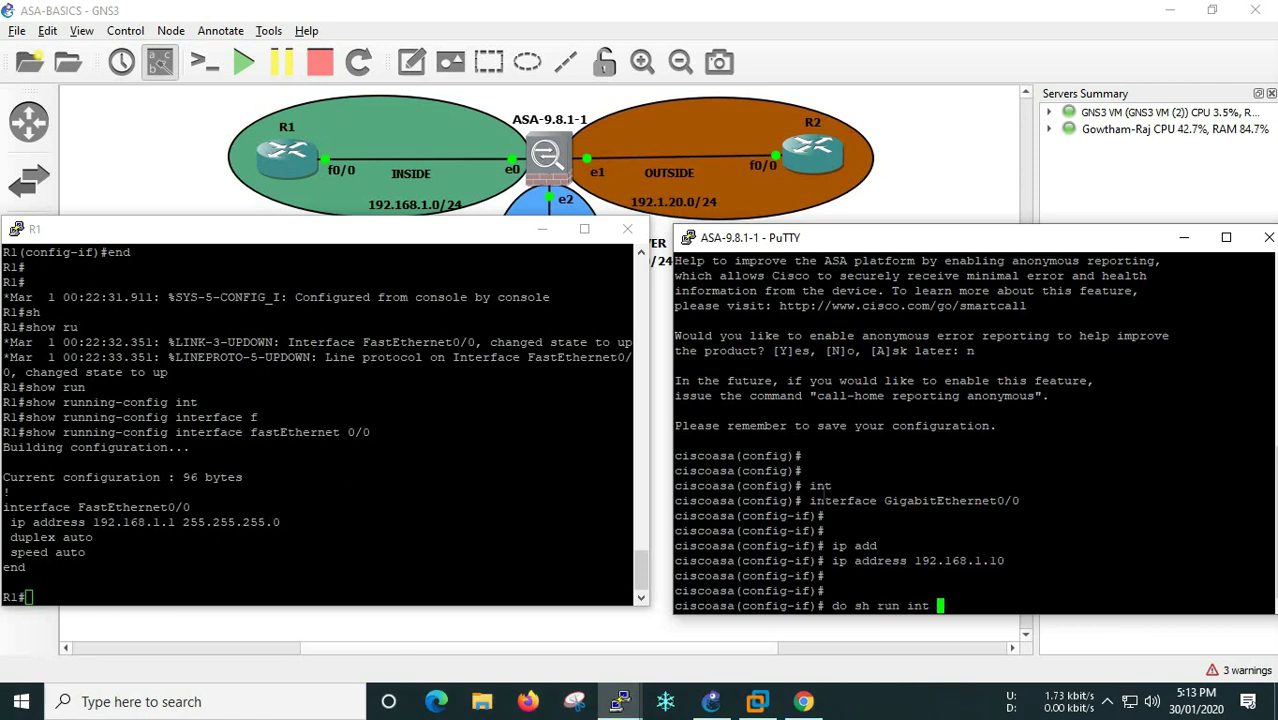
type("g 0/0")
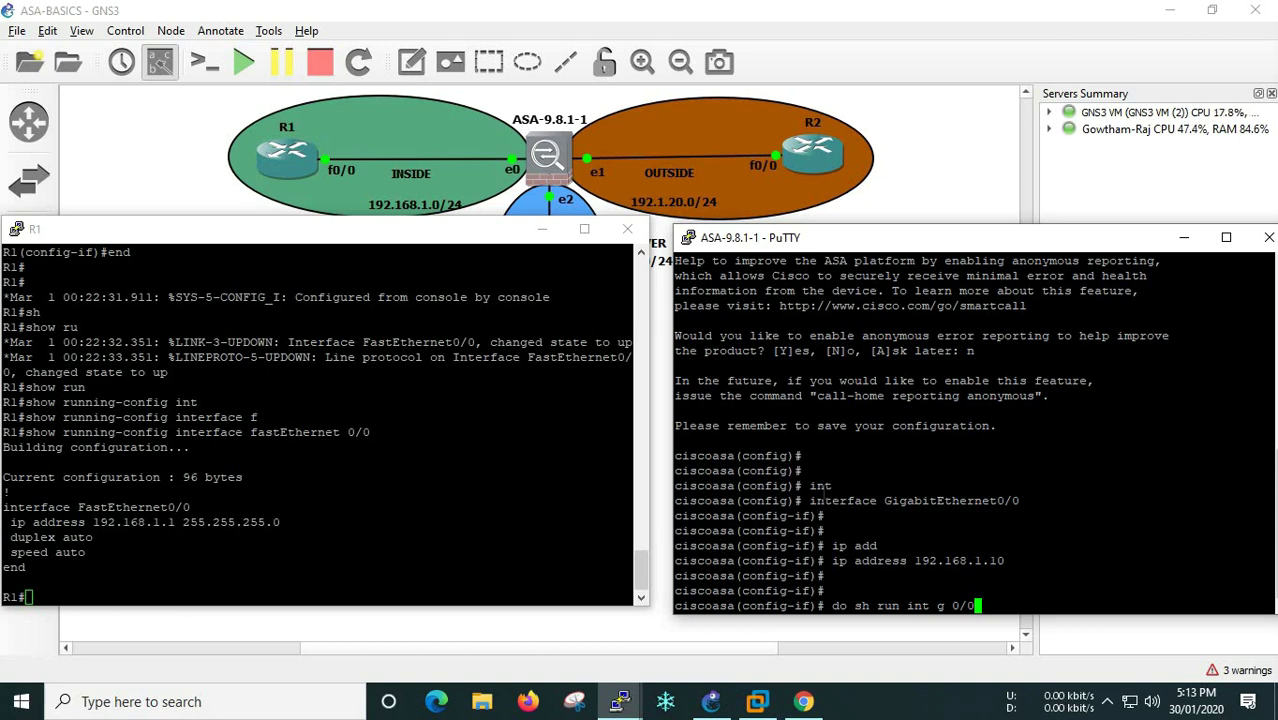
key("Return")
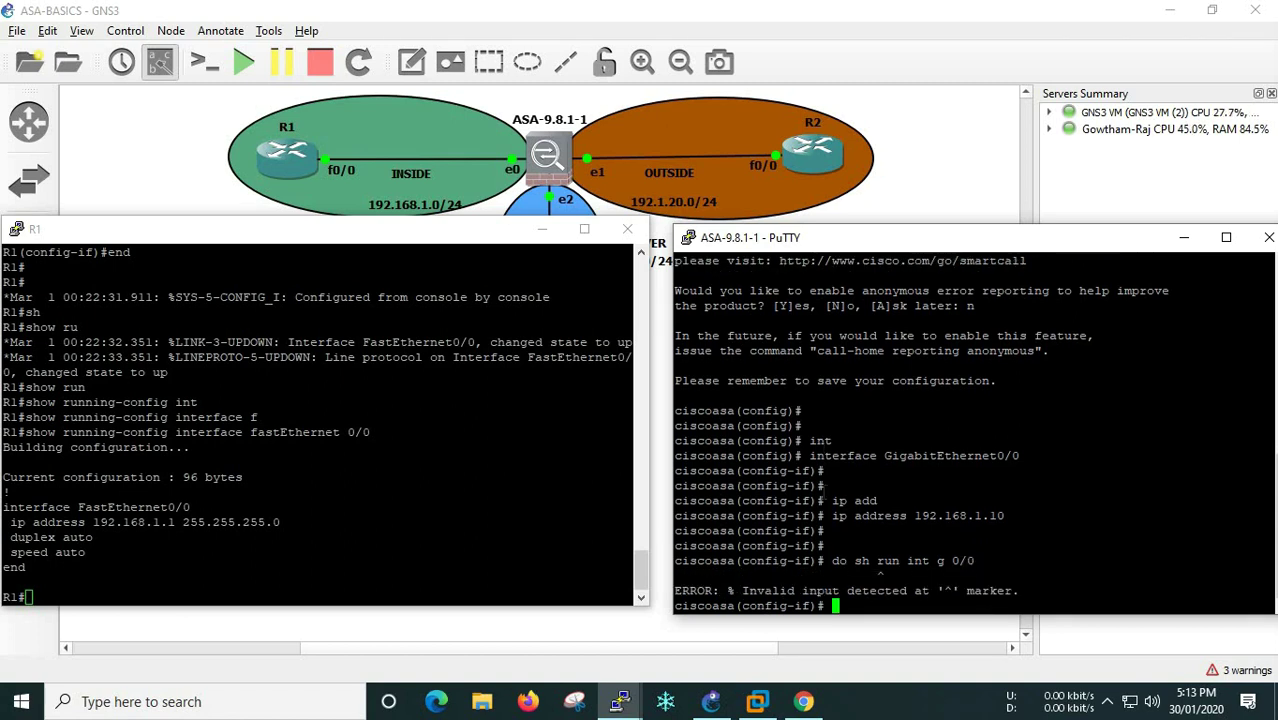
key("Return")
key("Return")
Reuse the previous command without the "do" prefix, running "sh run int g 0/0" on the ASA.
key("Up")
key("BackSpace")
key("Left")
key("Left")
key("Left")
key("Left")
key("Left")
key("Left")
key("Left")
key("Left")
key("Left")
key("Left")
key("Left")
key("Left")
key("Left")
key("Left")
key("Left")
key("BackSpace")
key("BackSpace")
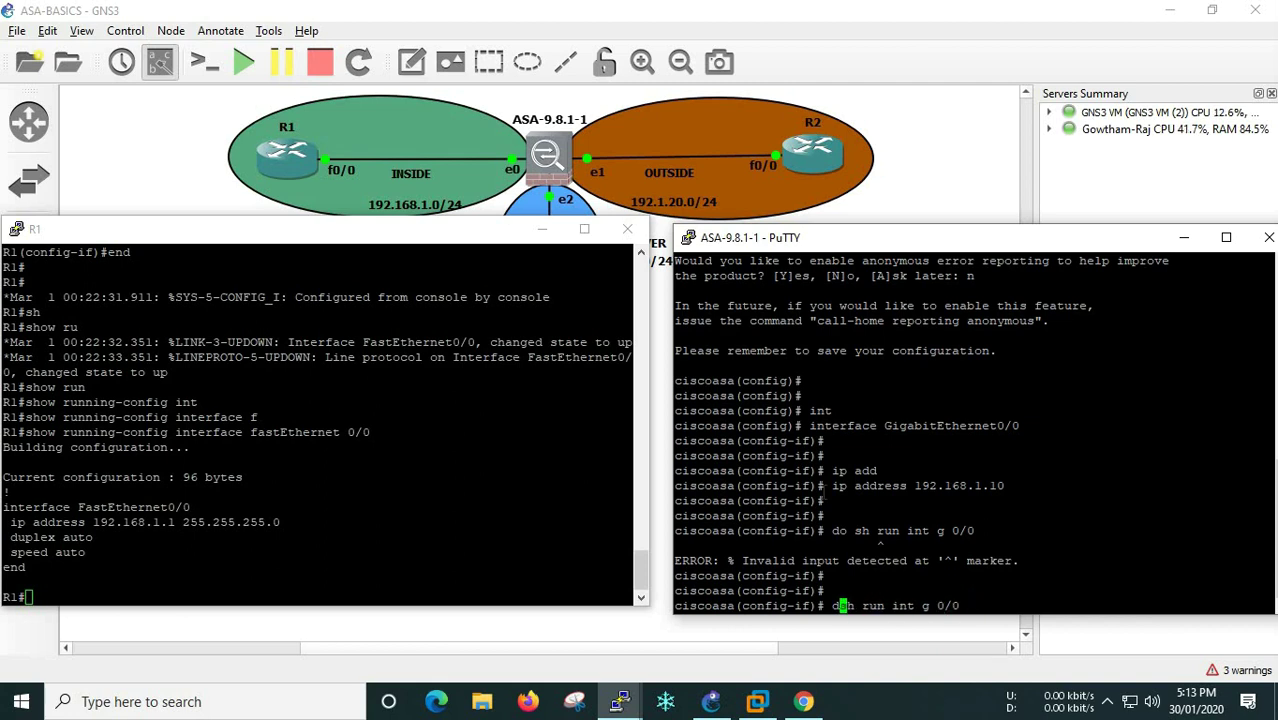
key("BackSpace")
key("Return")
key("Return")
key("Return")
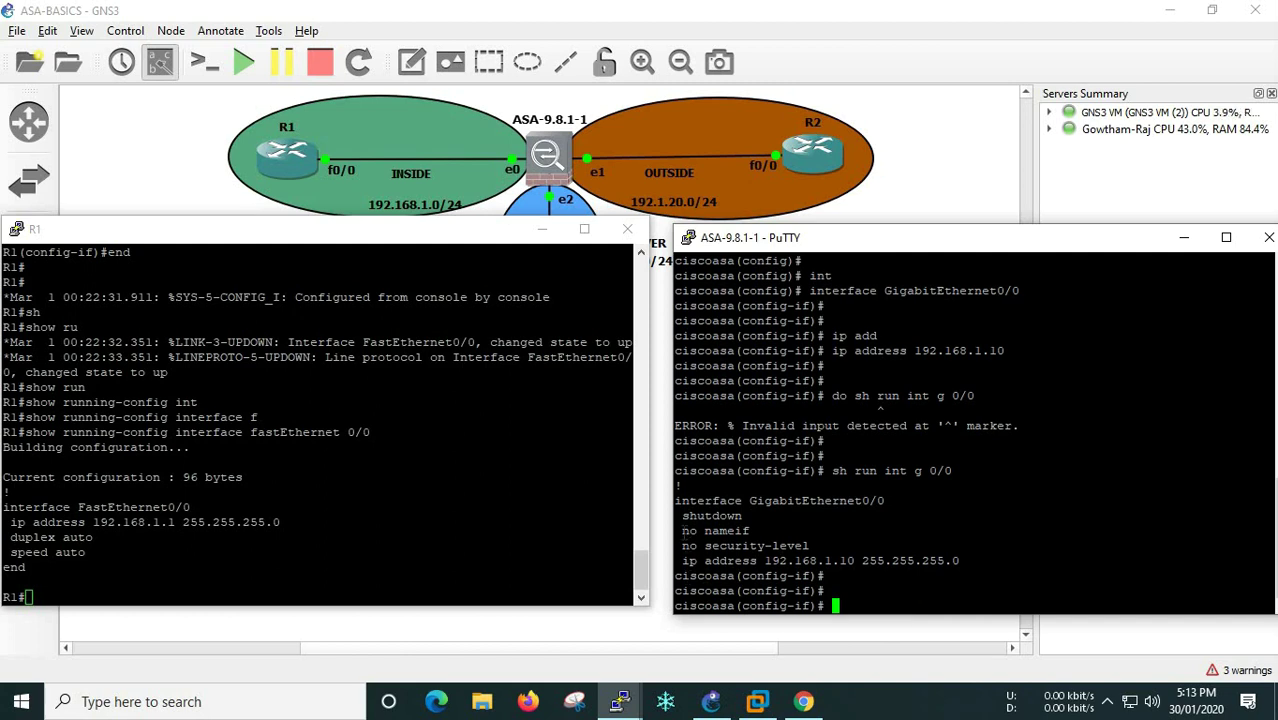
Highlight the security-level and shutdown lines in the GigabitEthernet0/0 configuration output.
left_click_drag(786, 526, 812, 545)
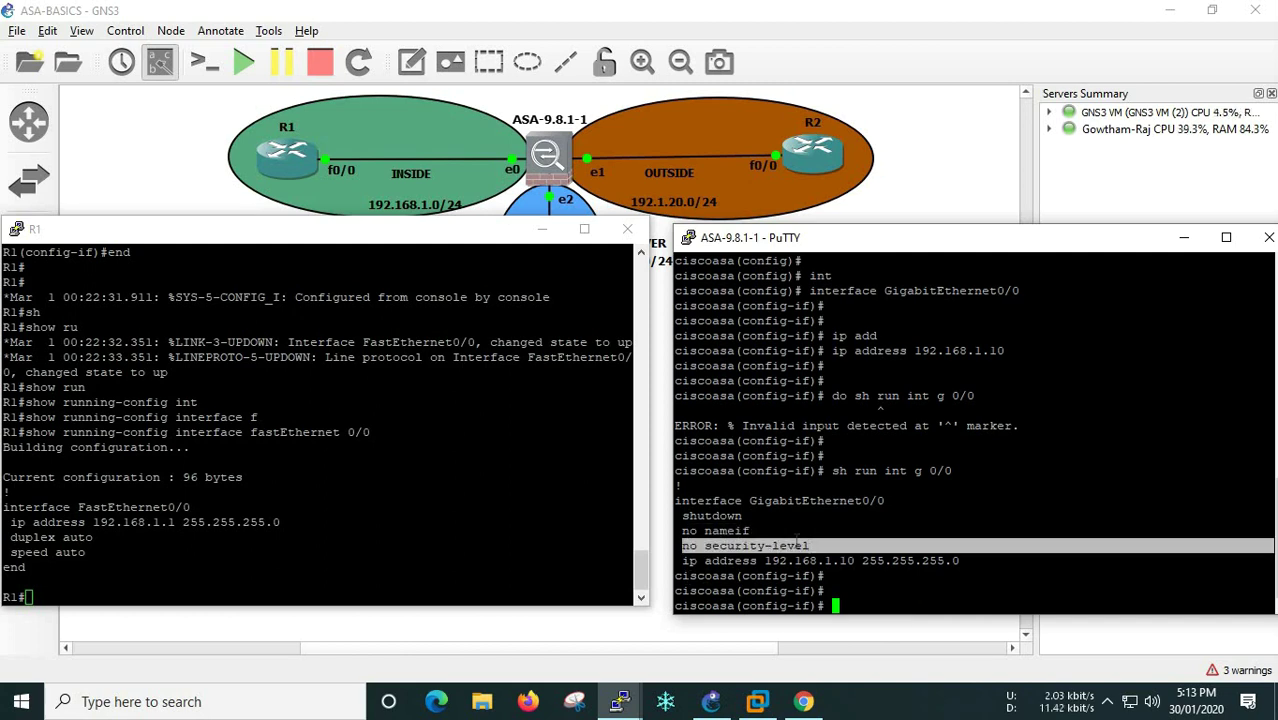
left_click_drag(680, 515, 766, 514)
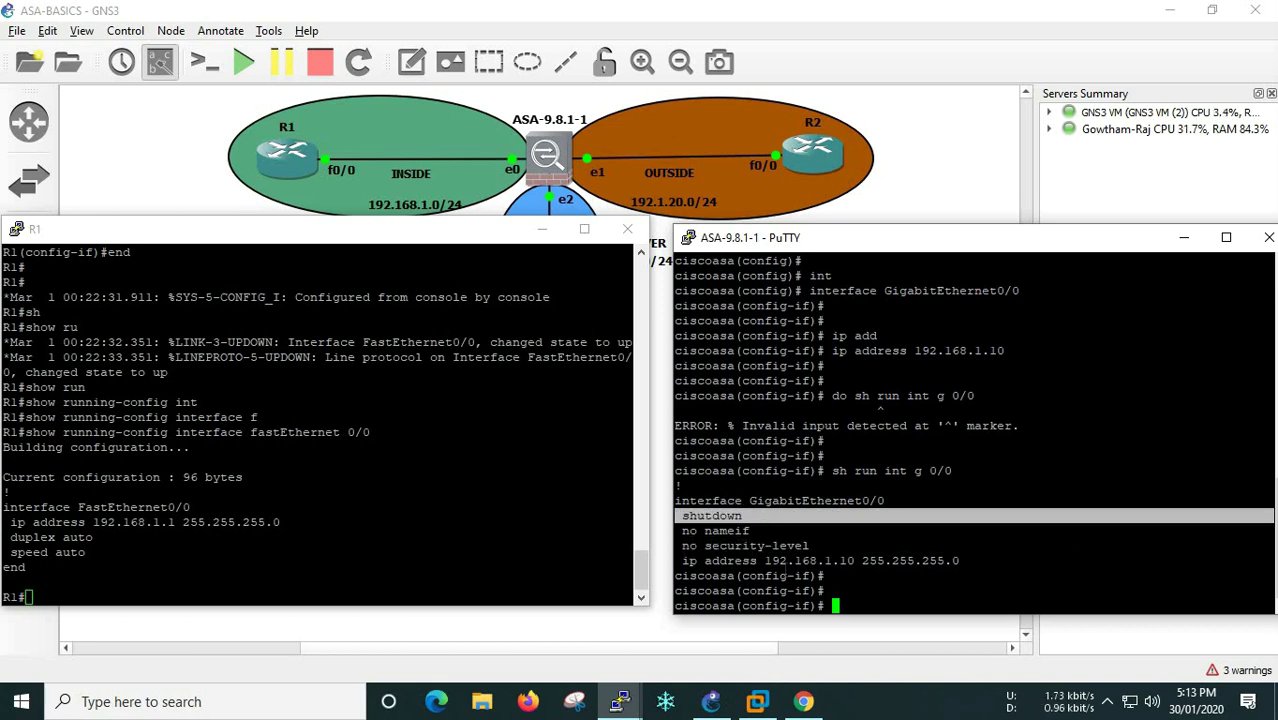
left_click(766, 514)
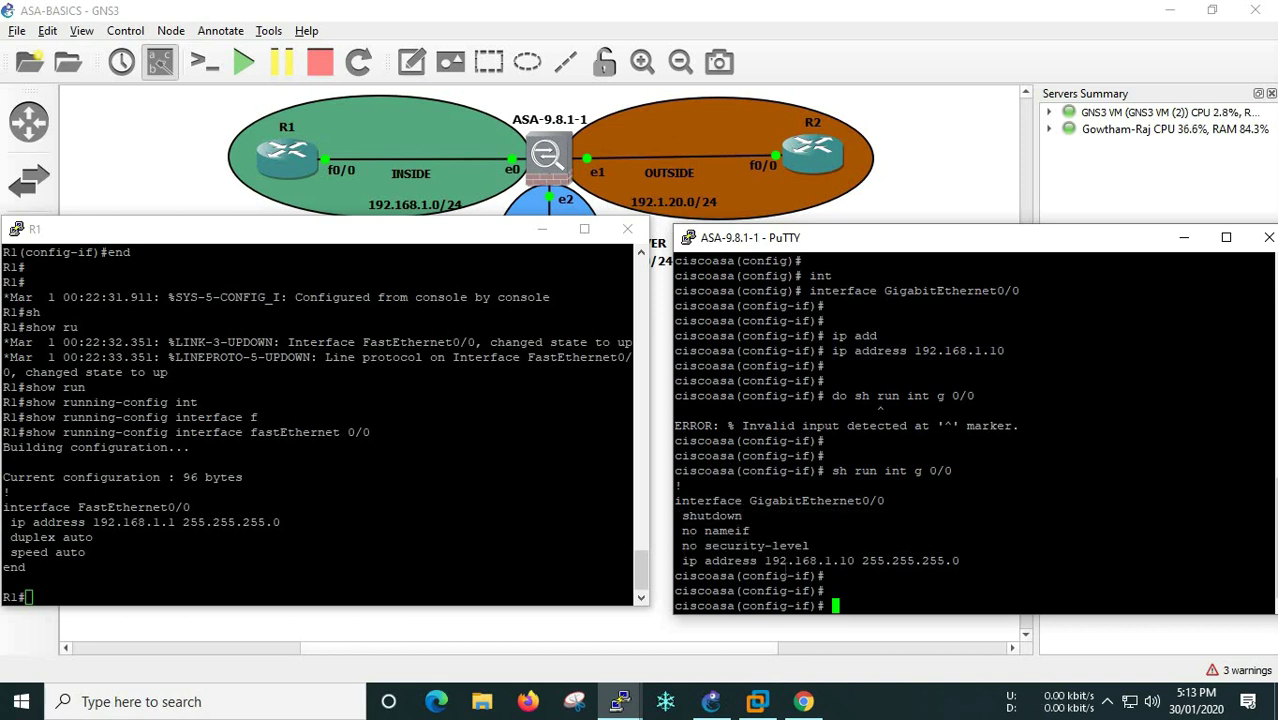
List the ASA's interface addresses and status with "show int ip bri".
type("show int ip")
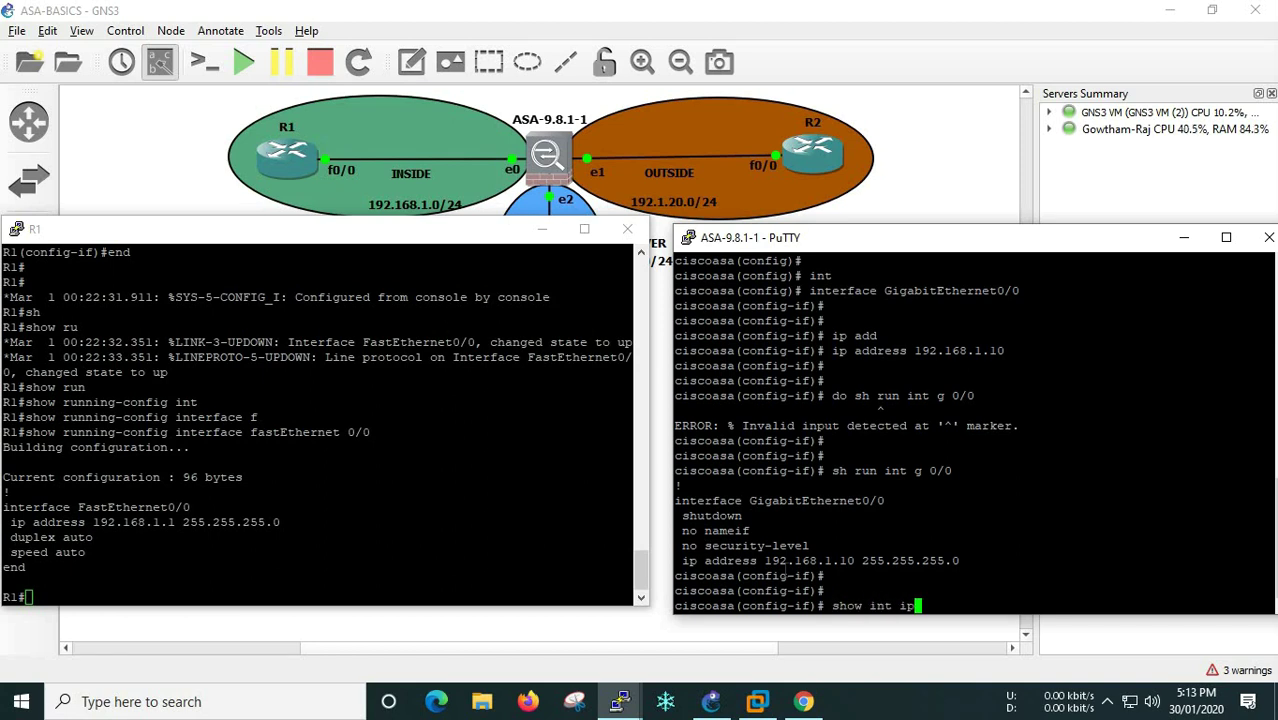
type(" bri")
key("Return")
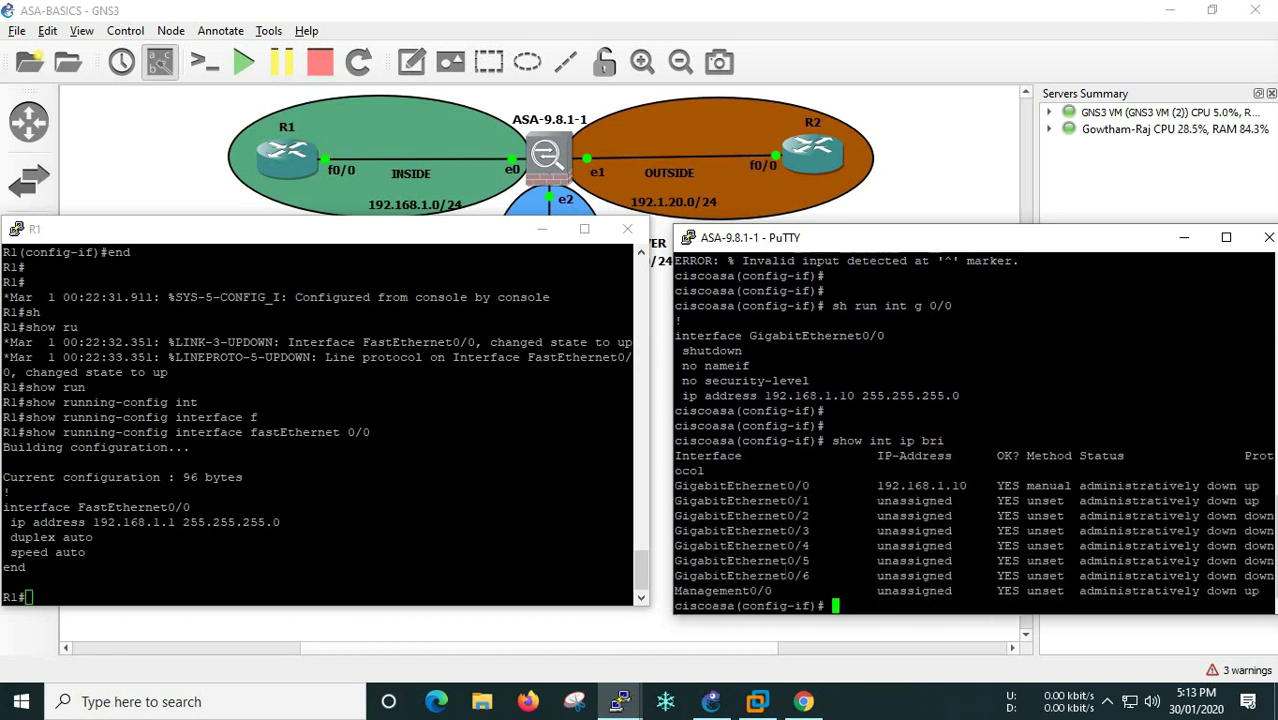
key("Return")
key("Return")
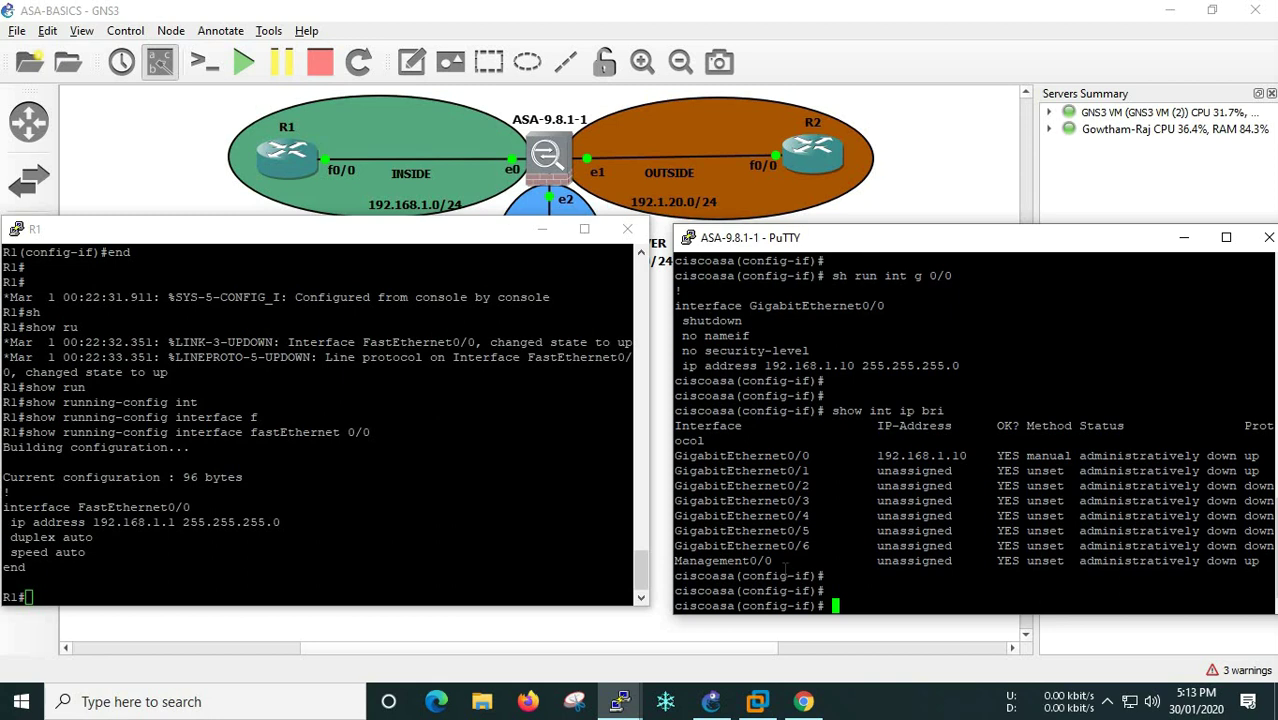
Name the ASA's GigabitEthernet0/0 interface INSIDE with the "nameif" command.
type("na")
key("Tab")
type("m")
key("Tab")
type("ei")
key("Tab")
key("Tab")
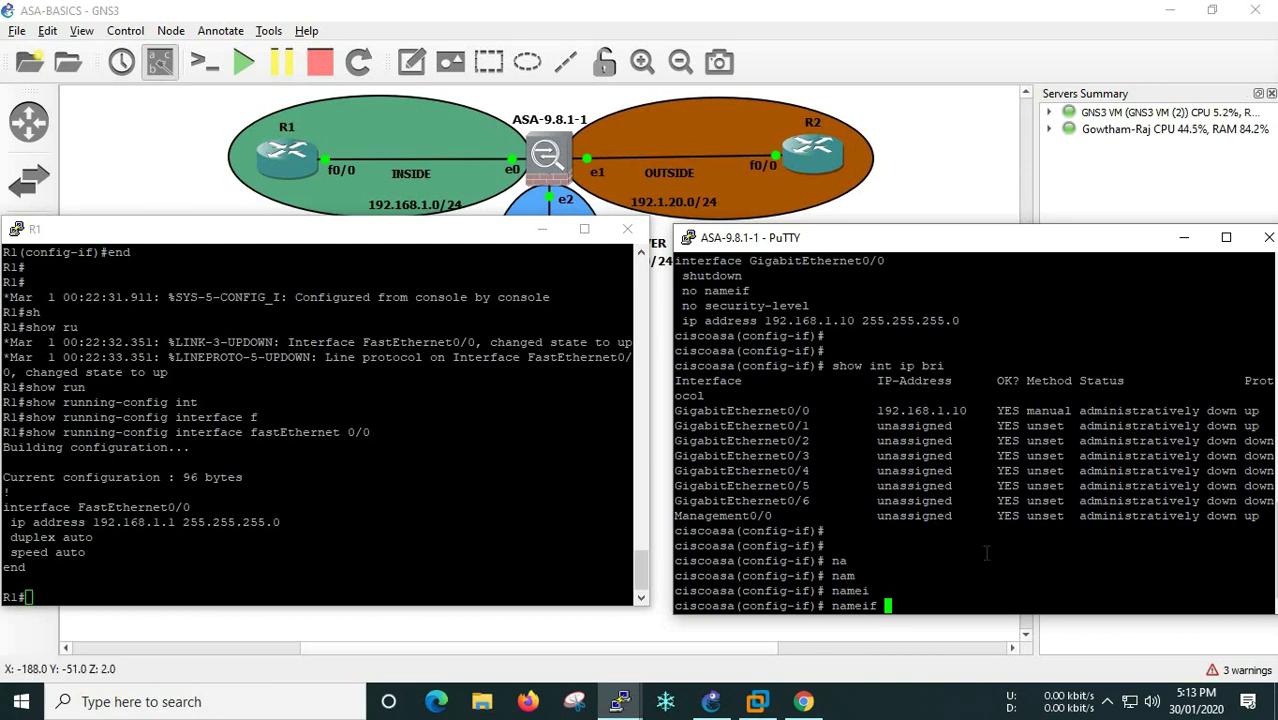
type("INSIDE")
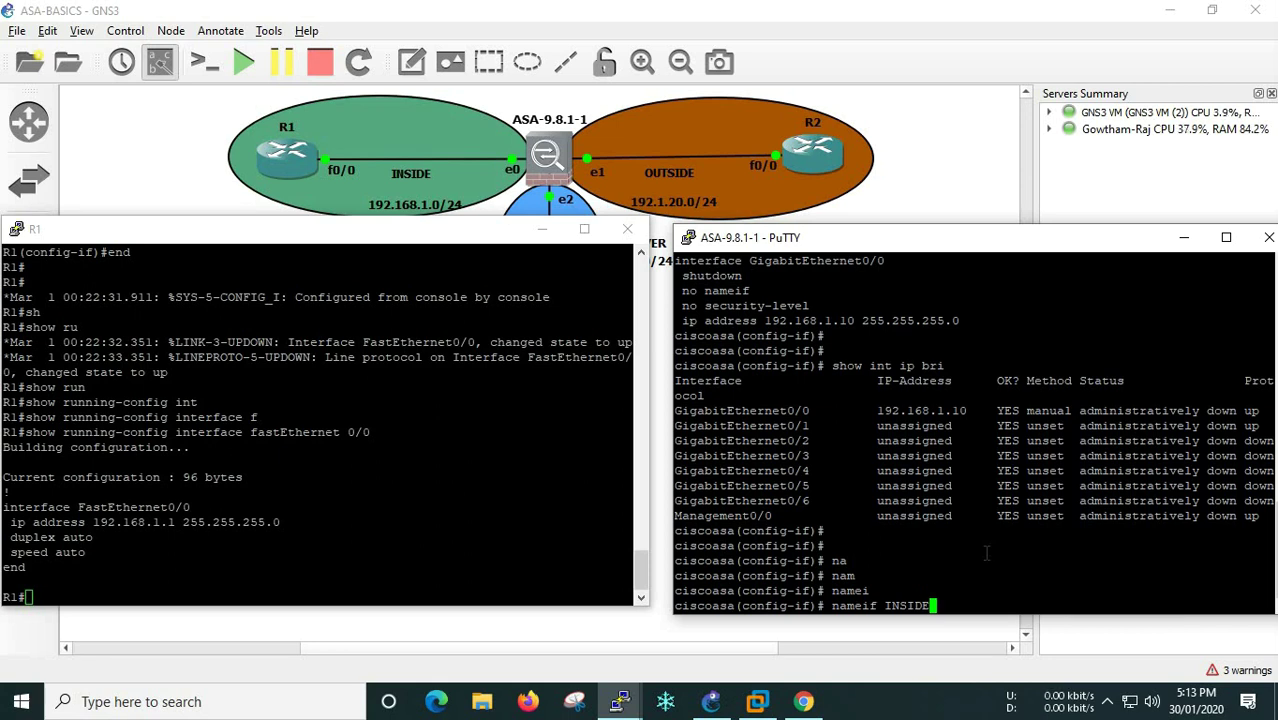
key("Return")
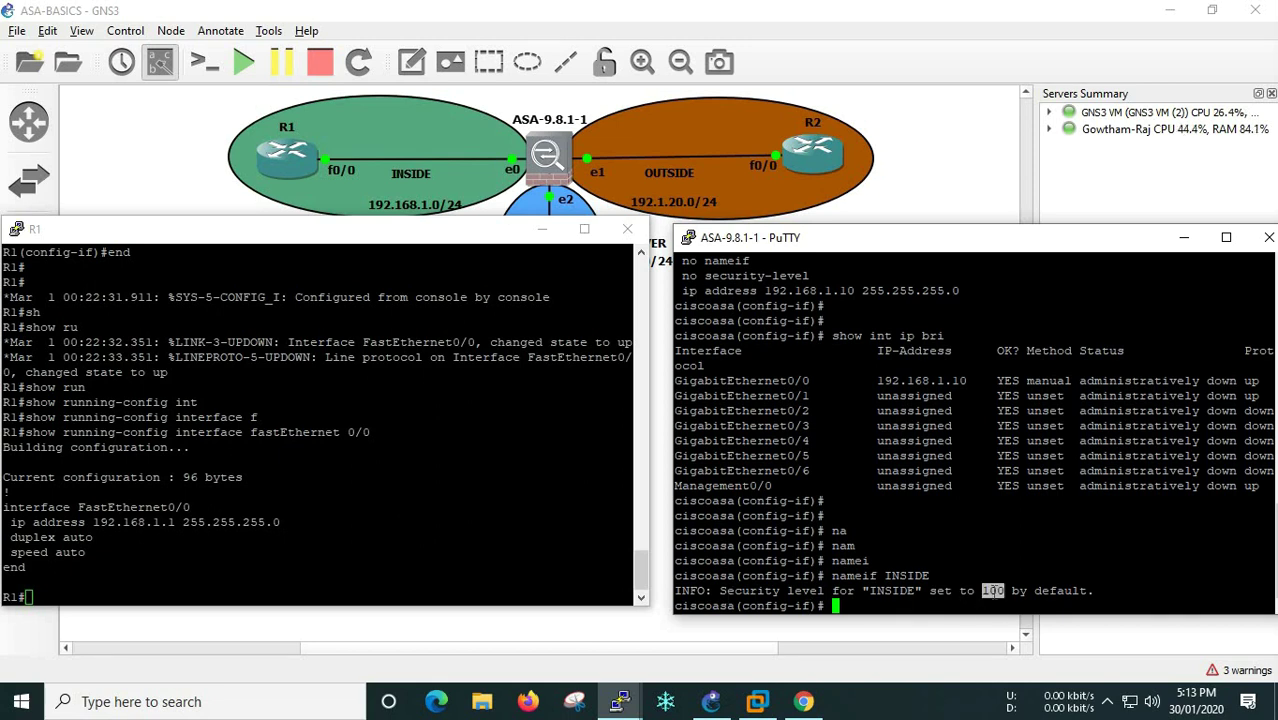
Highlight the security level text in the notice about the INSIDE interface and return to a clean prompt.
left_click_drag(713, 591, 840, 591)
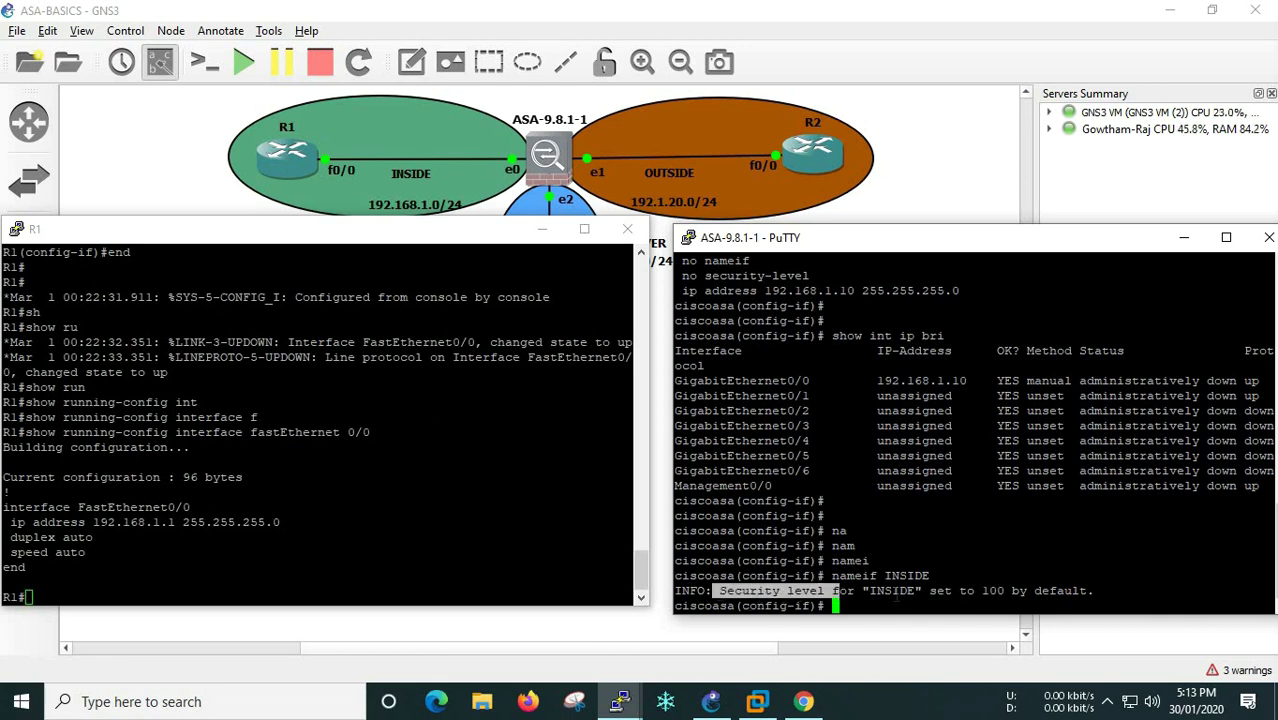
left_click(921, 594)
key("Return")
key("Return")
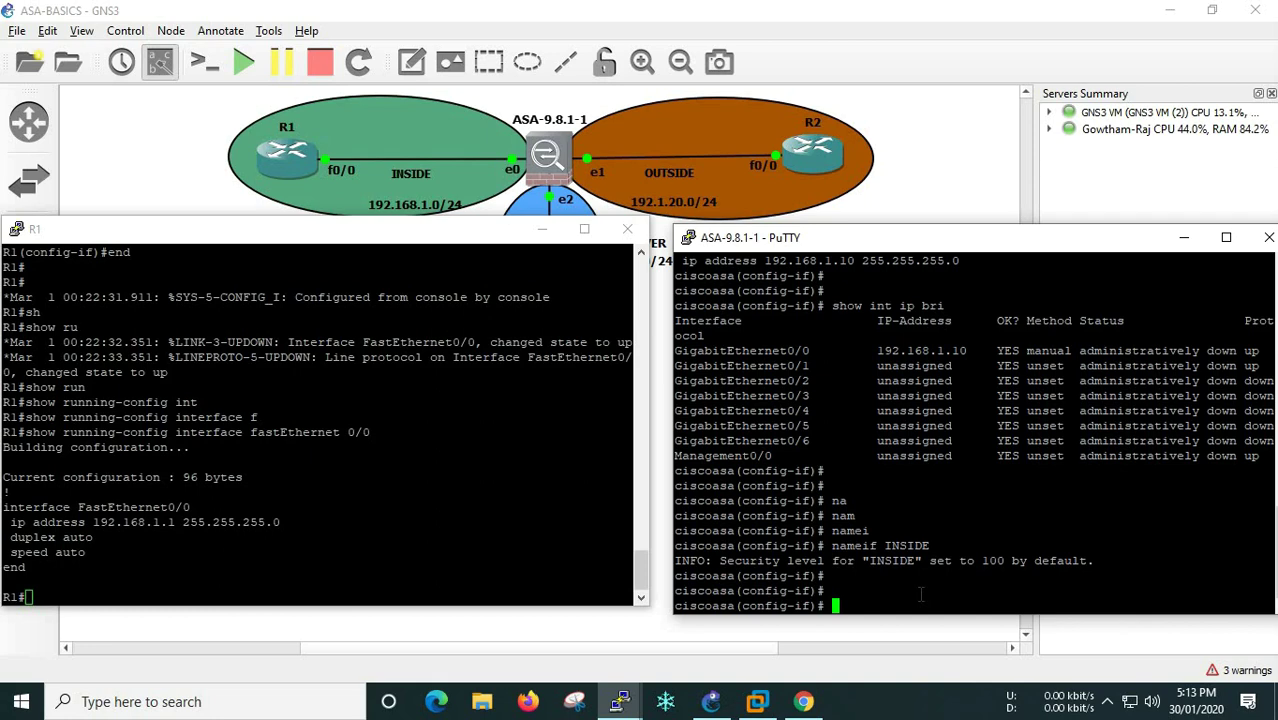
Show GigabitEthernet0/0's running configuration and compare its nameif and security-level lines with the earlier output.
type("sh run int g 0/0")
key("Return")
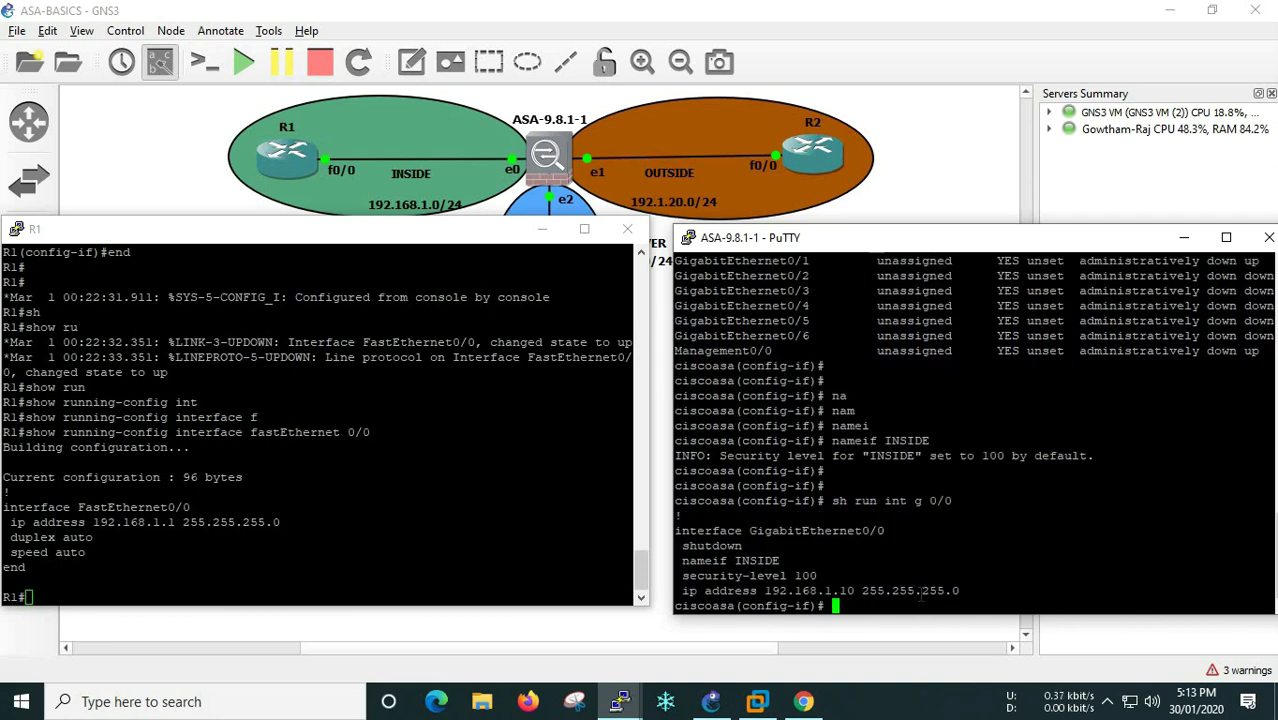
left_click_drag(682, 576, 817, 576)
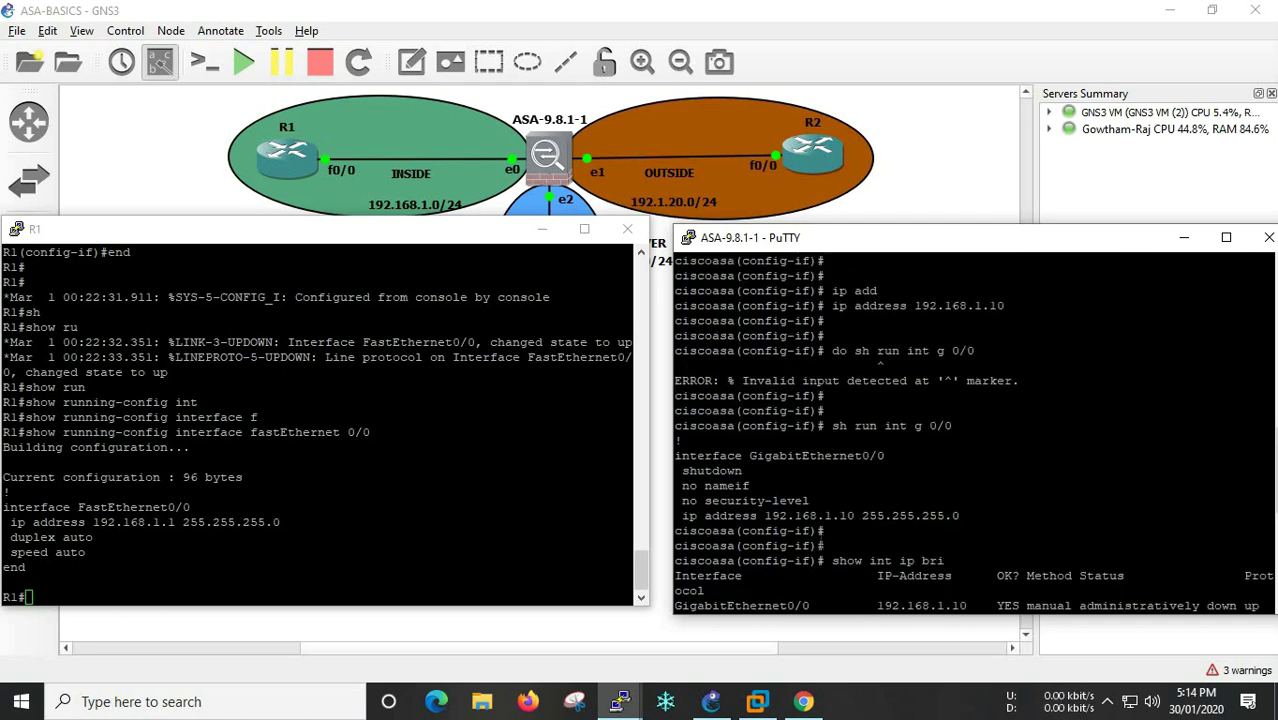
left_click_drag(810, 500, 680, 486)
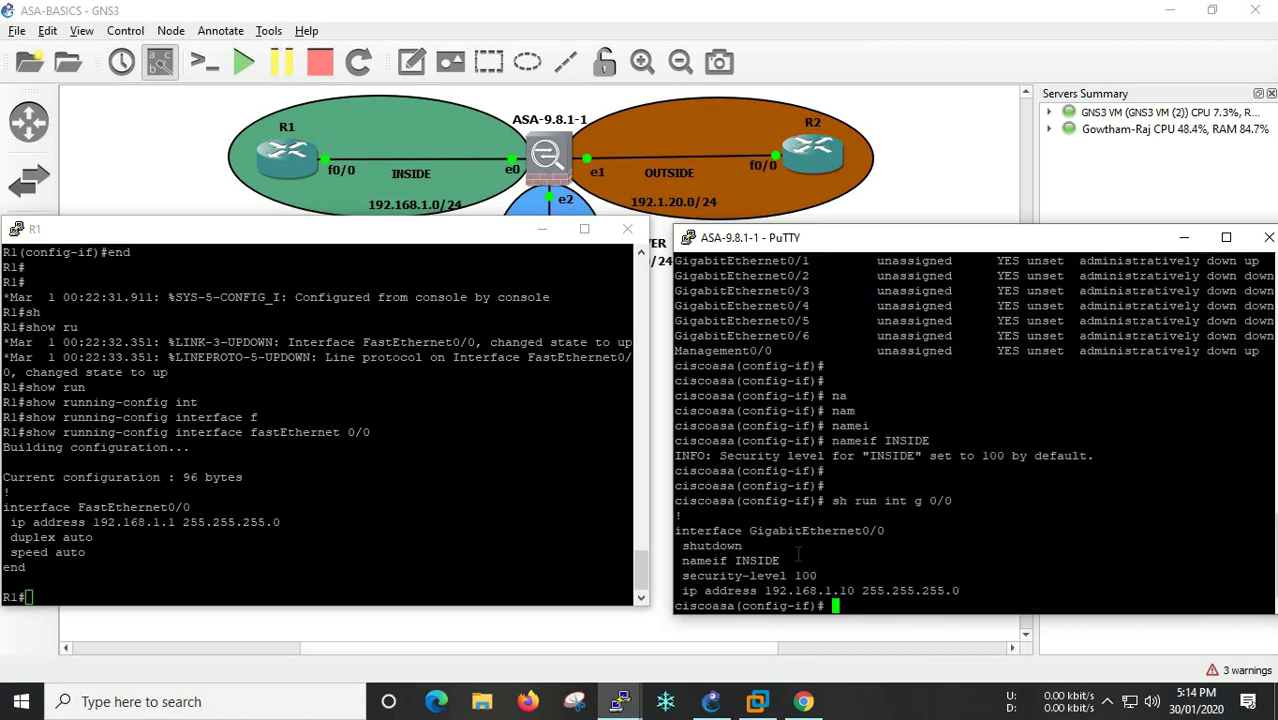
left_click_drag(682, 560, 830, 570)
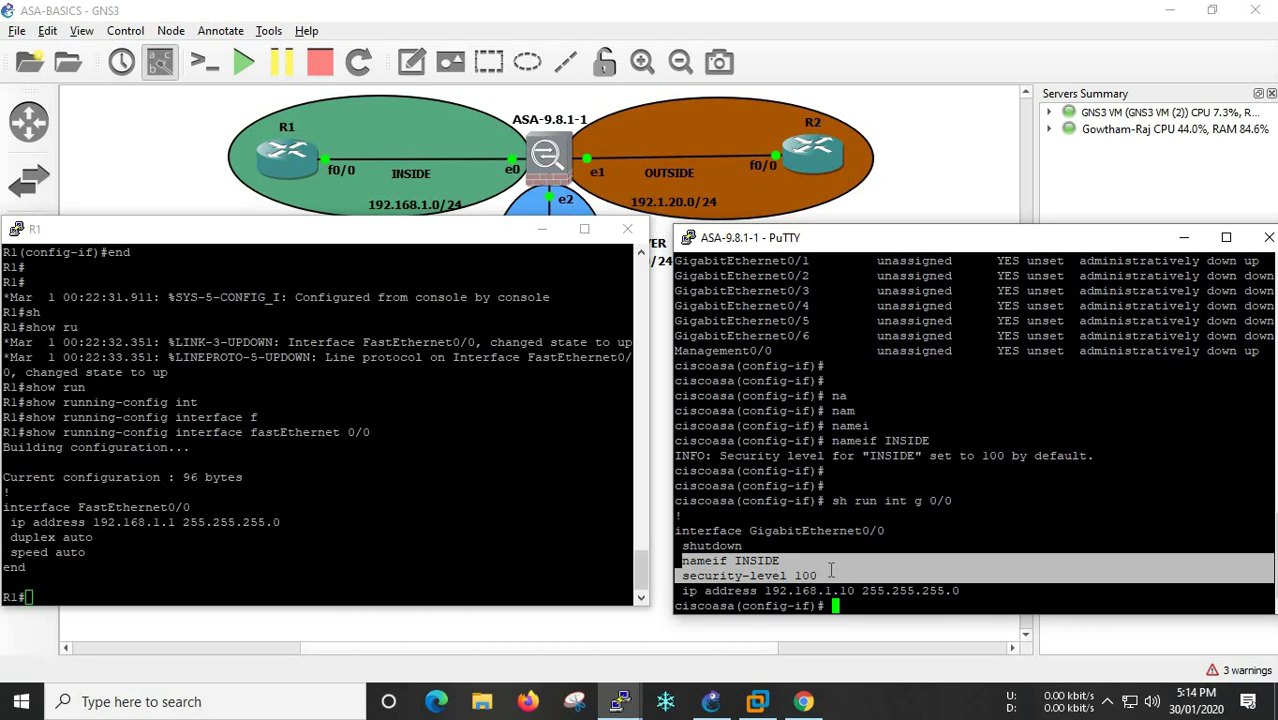
left_click(830, 570)
key("Return")
key("Return")
key("Return")
key("Return")
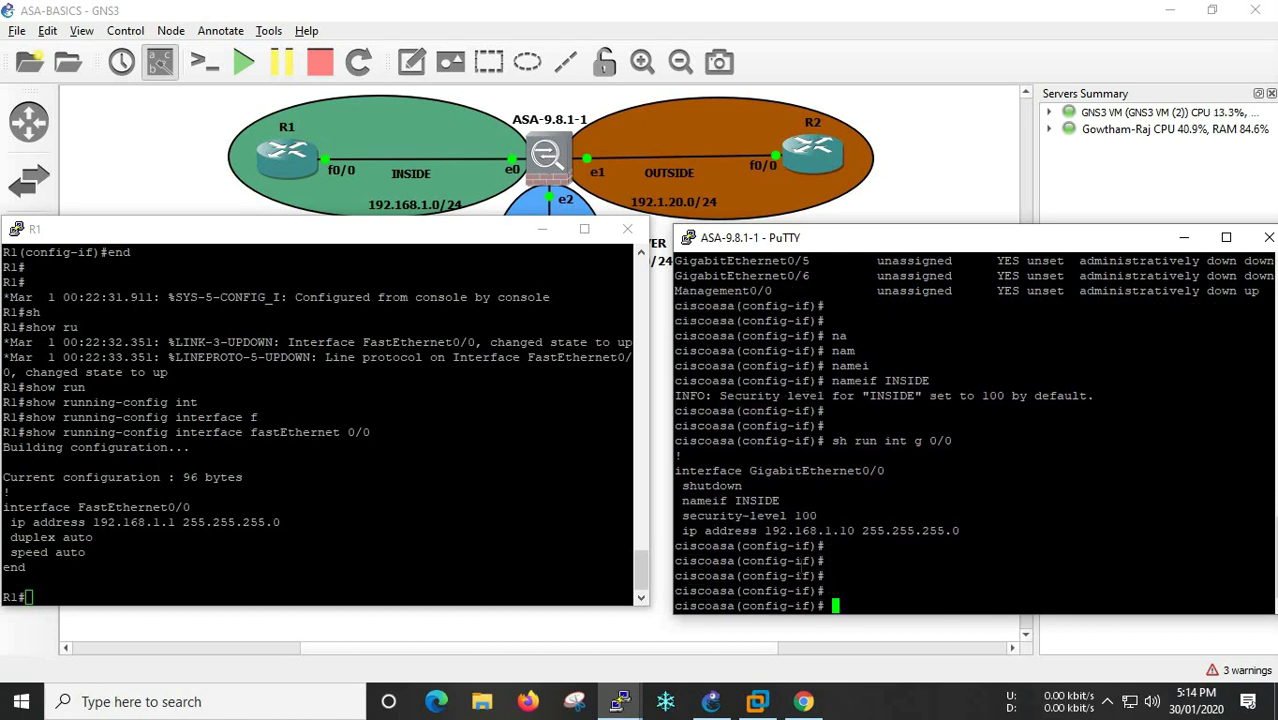
Highlight the shutdown line and enable the ASA's GigabitEthernet0/0 with "no shu".
double_click(711, 485)
triple_click(870, 545)
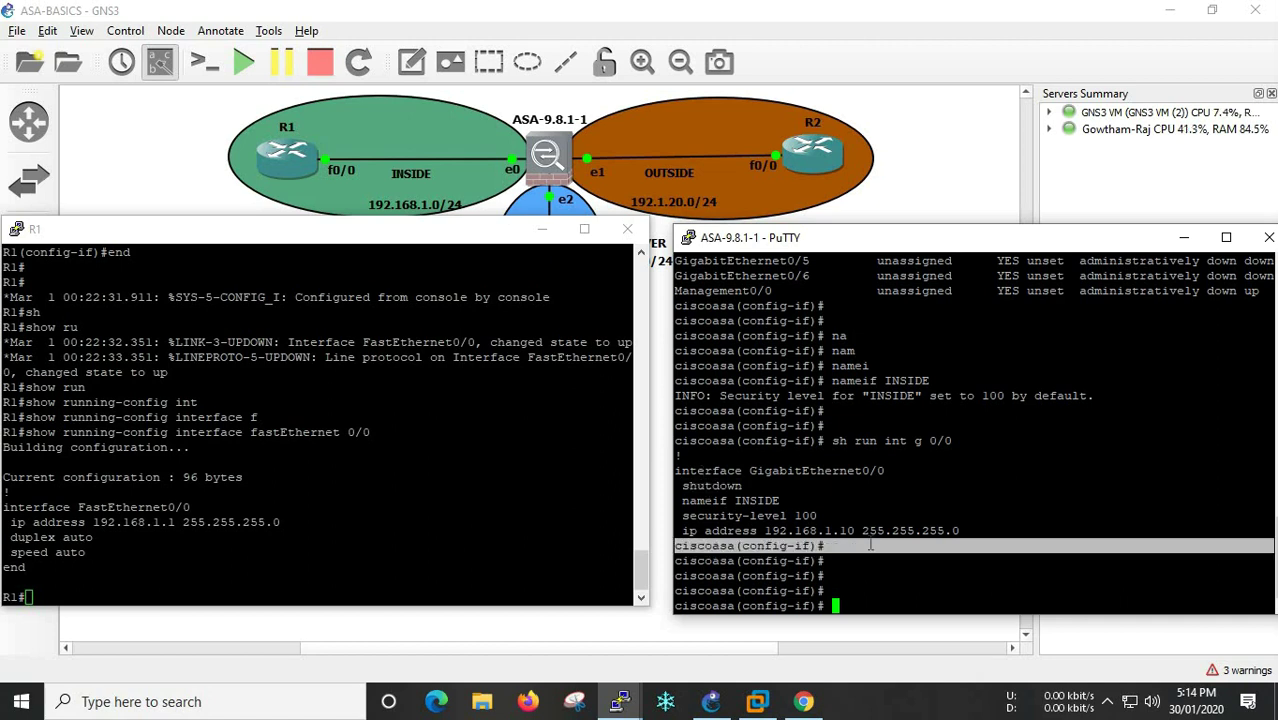
type("no sh")
key("Return")
type("no shu")
key("Return")
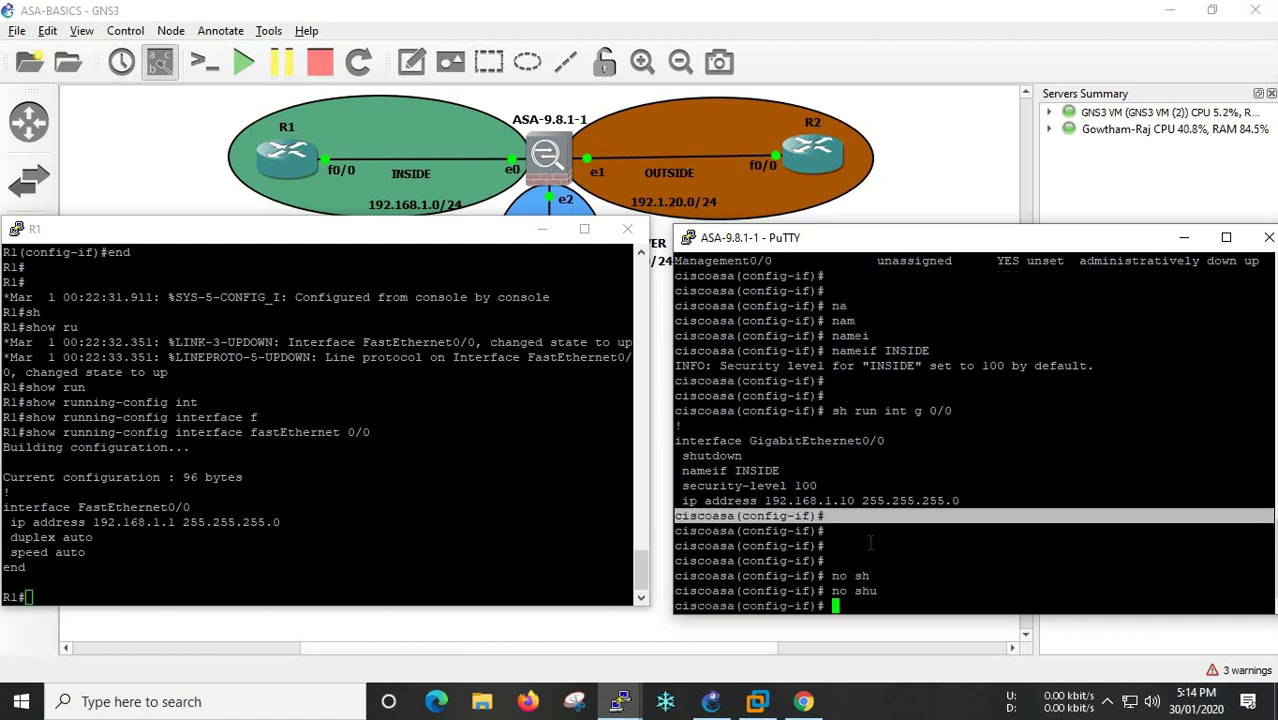
key("Return")
key("Return")
Rerun "sh run int g 0/0" to check that the shutdown line is removed.
key("Up")
key("Up")
key("Up")
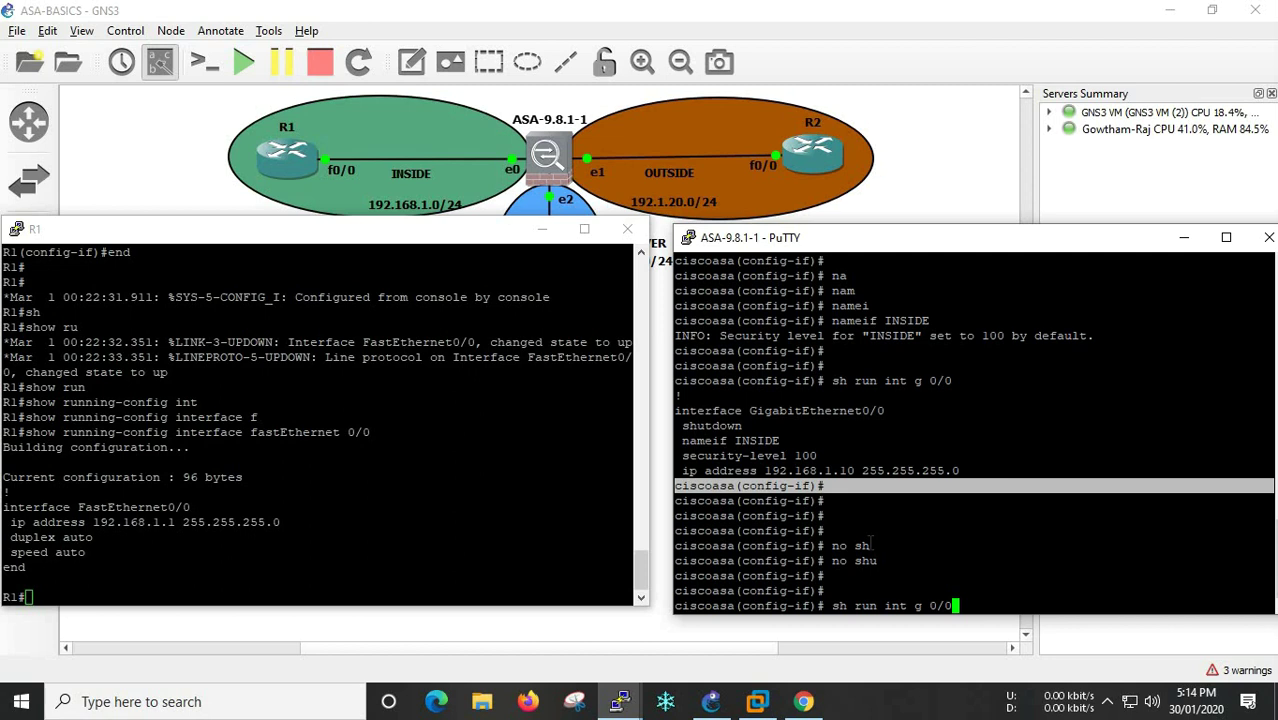
key("Return")
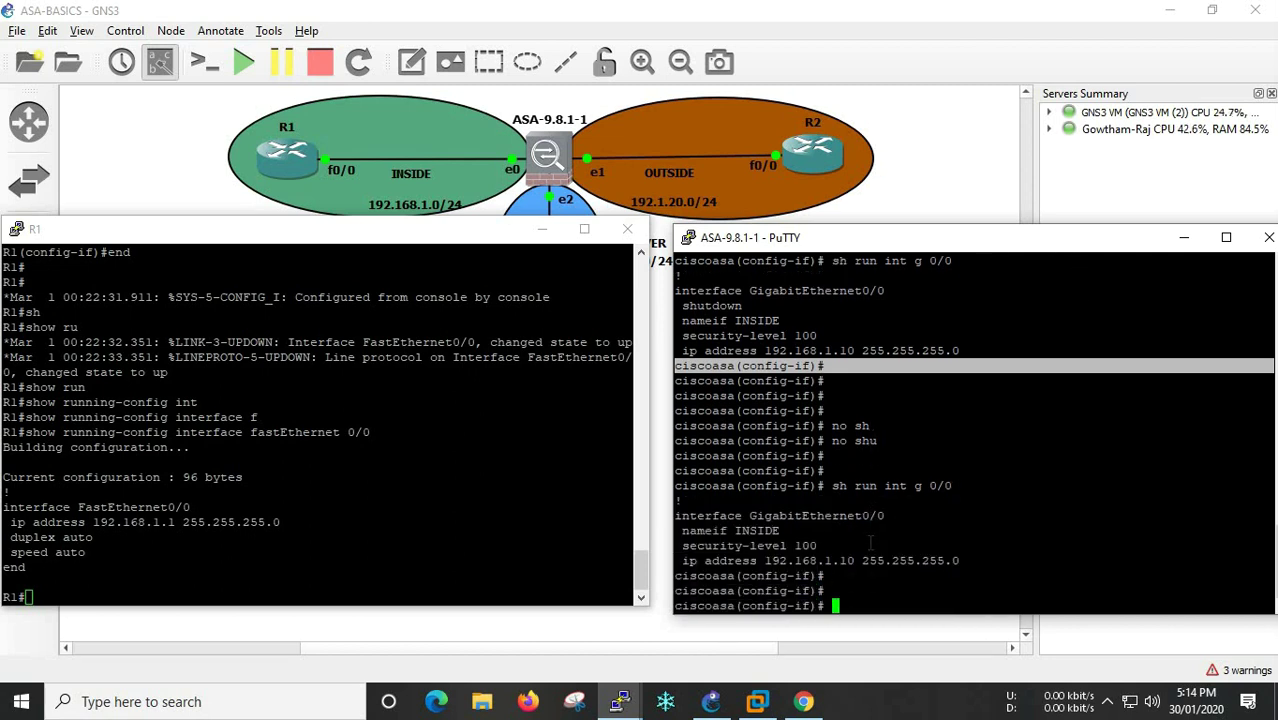
Display the ASA's interface names and security levels with "show nameif".
type("show namei")
key("Tab")
key("Return")
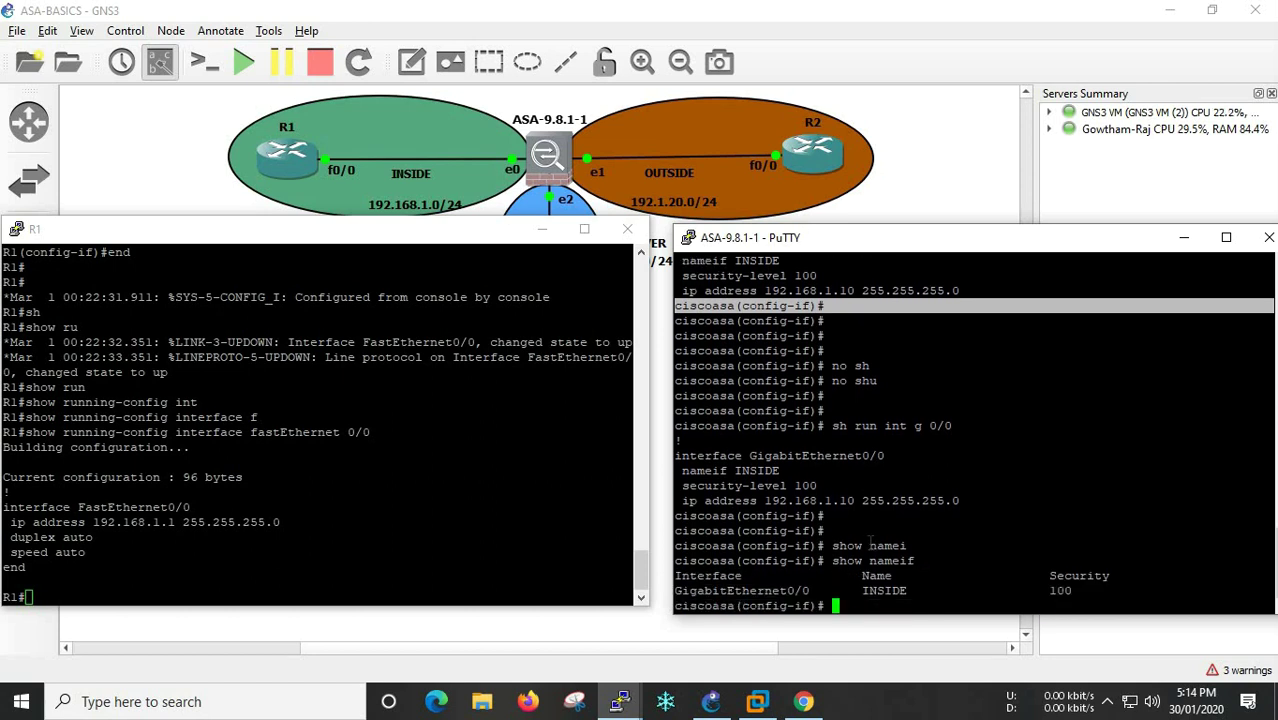
key("Return")
key("Return")
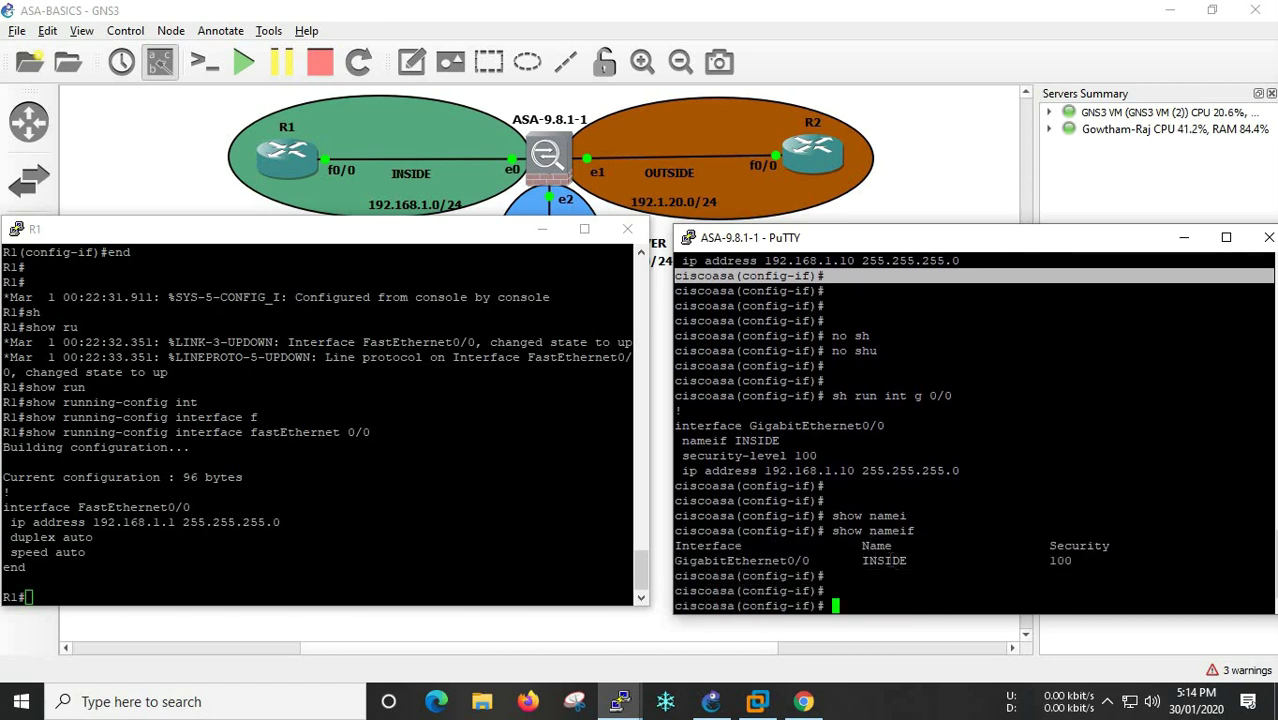
Review the interface, name and security level columns for GigabitEthernet0/0 in the ASA's "show nameif" output.
double_click(886, 561)
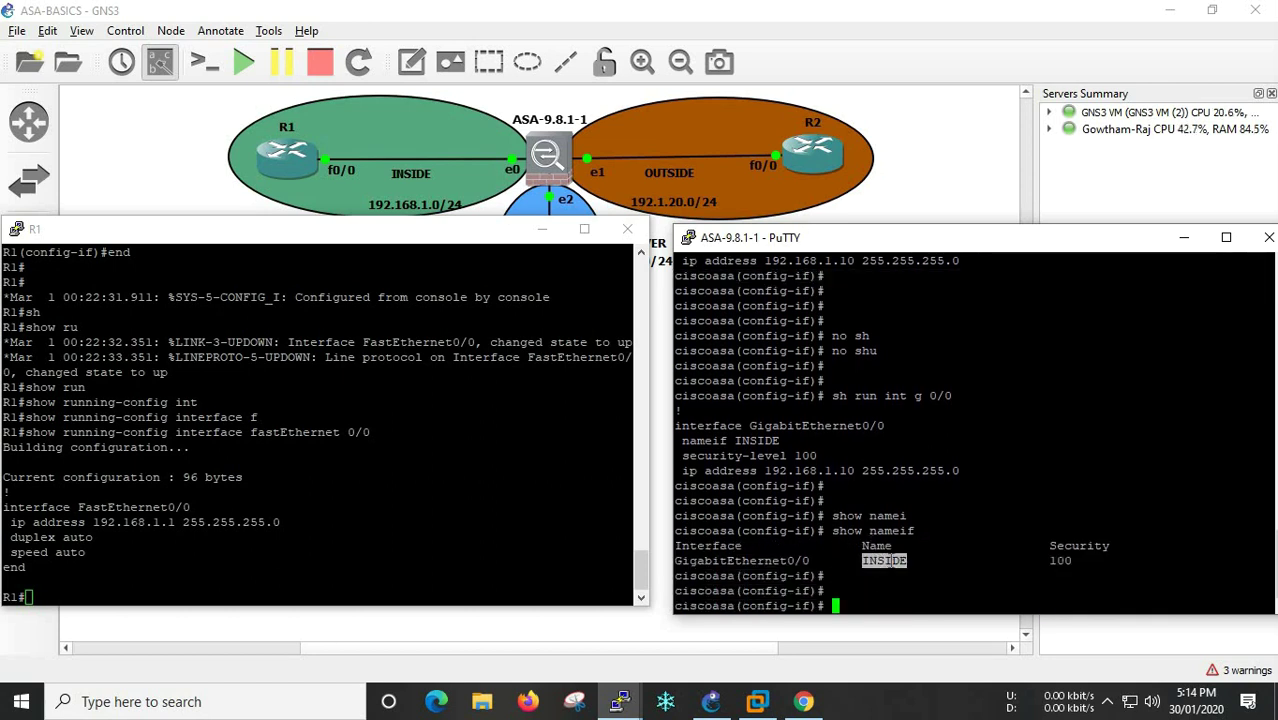
double_click(760, 561)
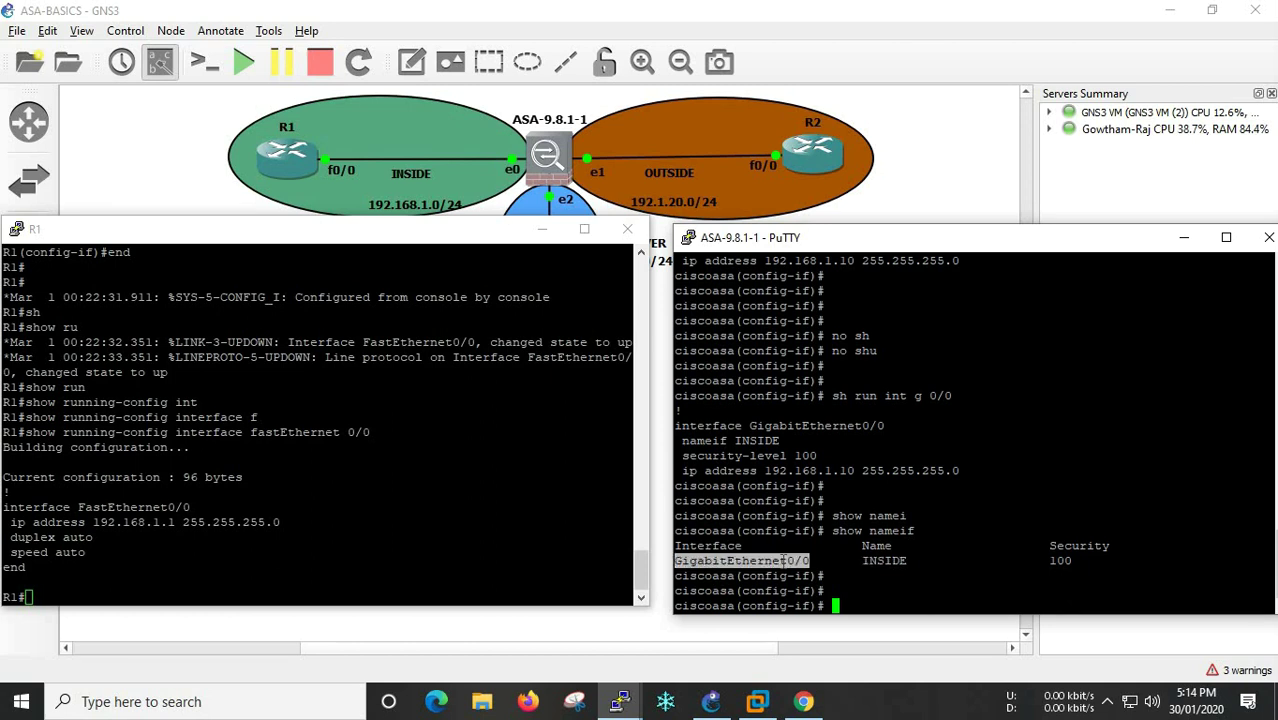
double_click(1060, 561)
left_click(992, 567)
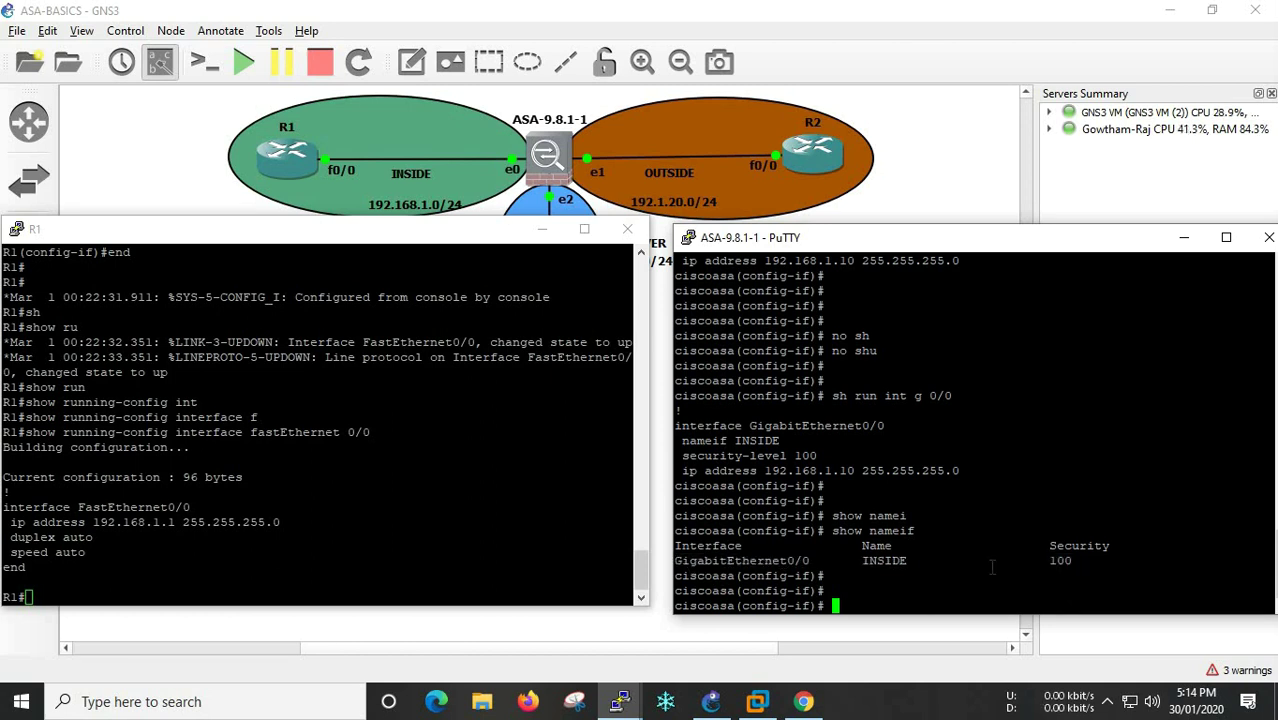
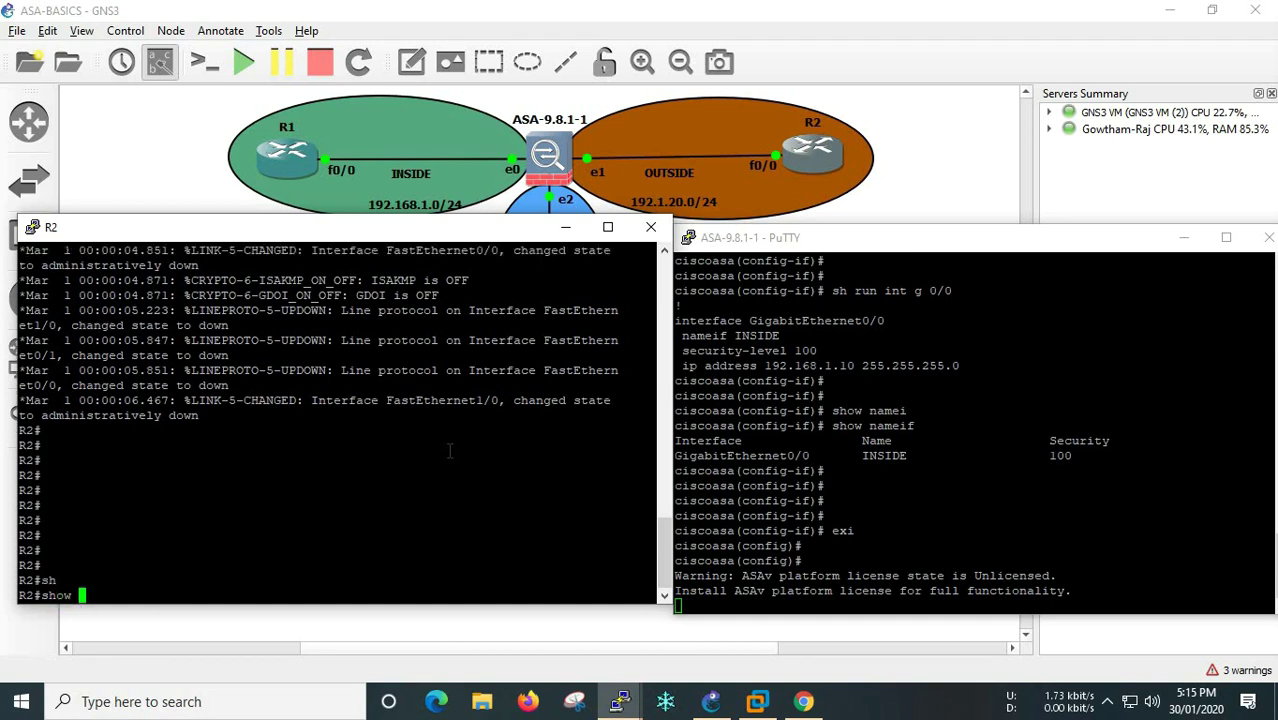
List R2's interfaces and their IP status with "show ip int brief".
type("br")
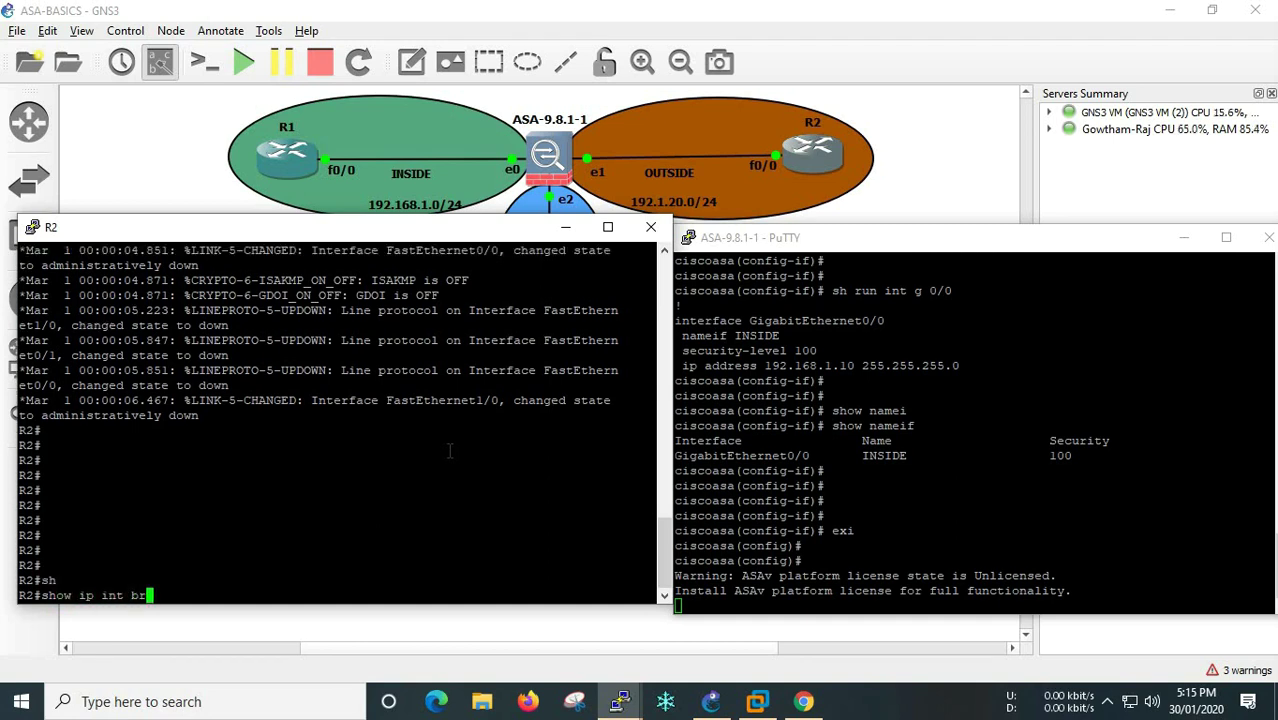
key("Tab")
key("Return")
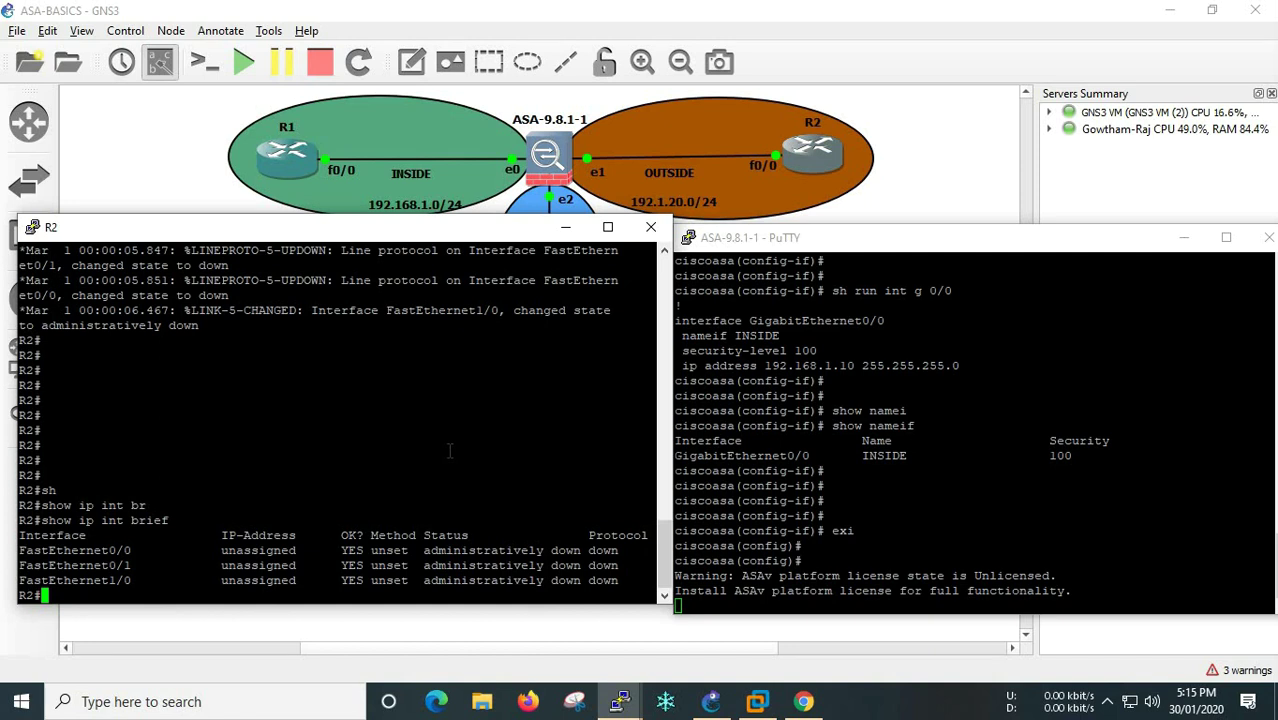
key("Return")
key("Return")
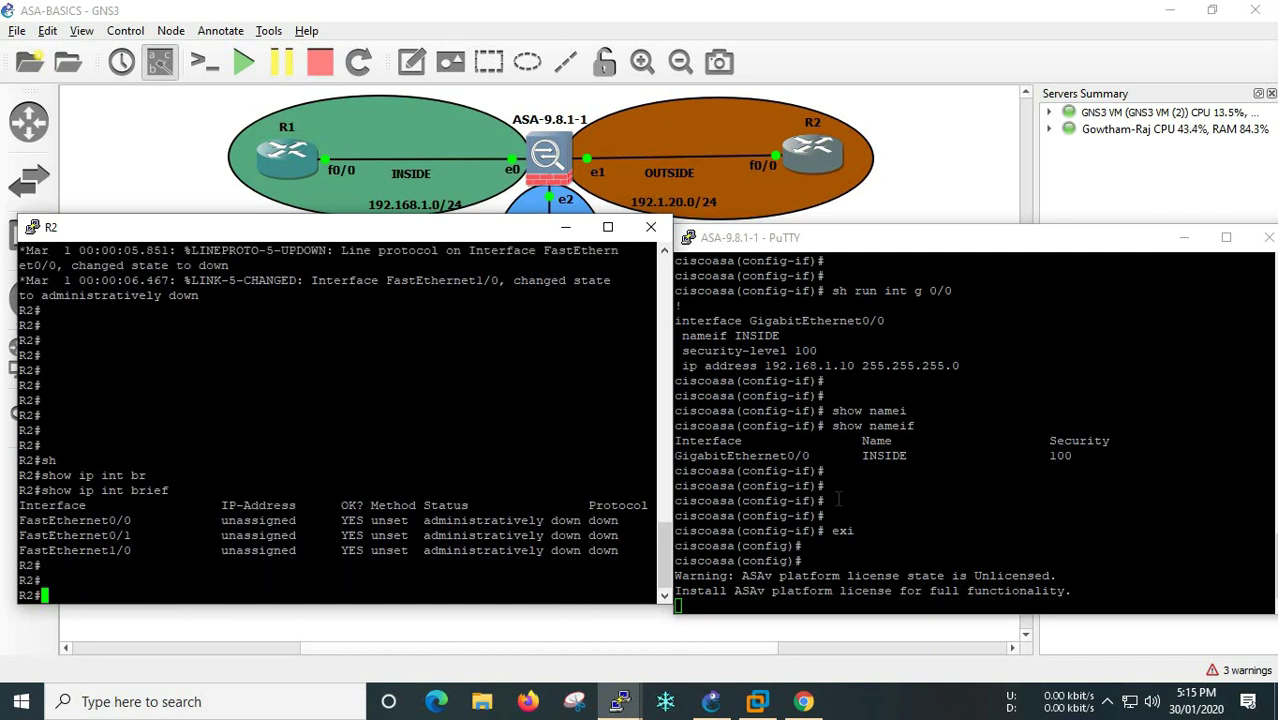
left_click(838, 498)
key("Return")
key("Return")
key("Return")
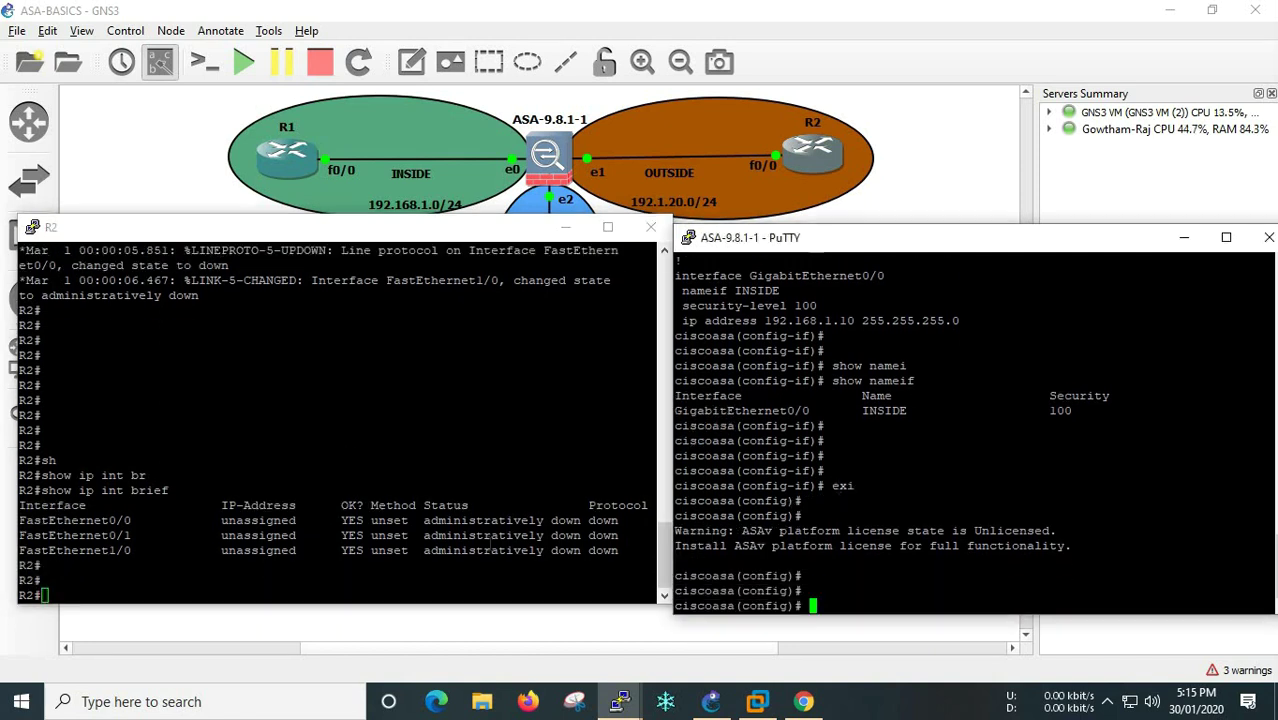
In R2's configuration mode, assign IP address 192.1.20.2 with mask 255.255.255.0 to interface f0/0.
left_click(491, 540)
type("conf")
key("Return")
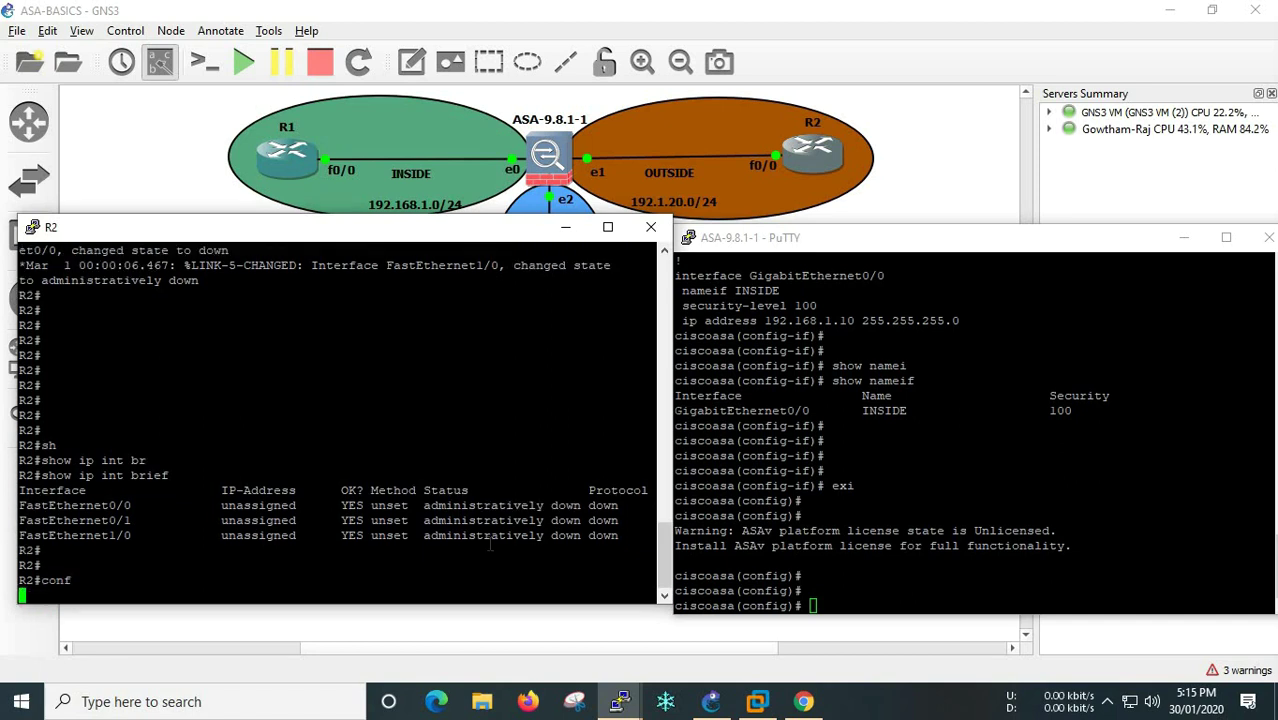
type("int f0/0")
key("Return")
type("ip add")
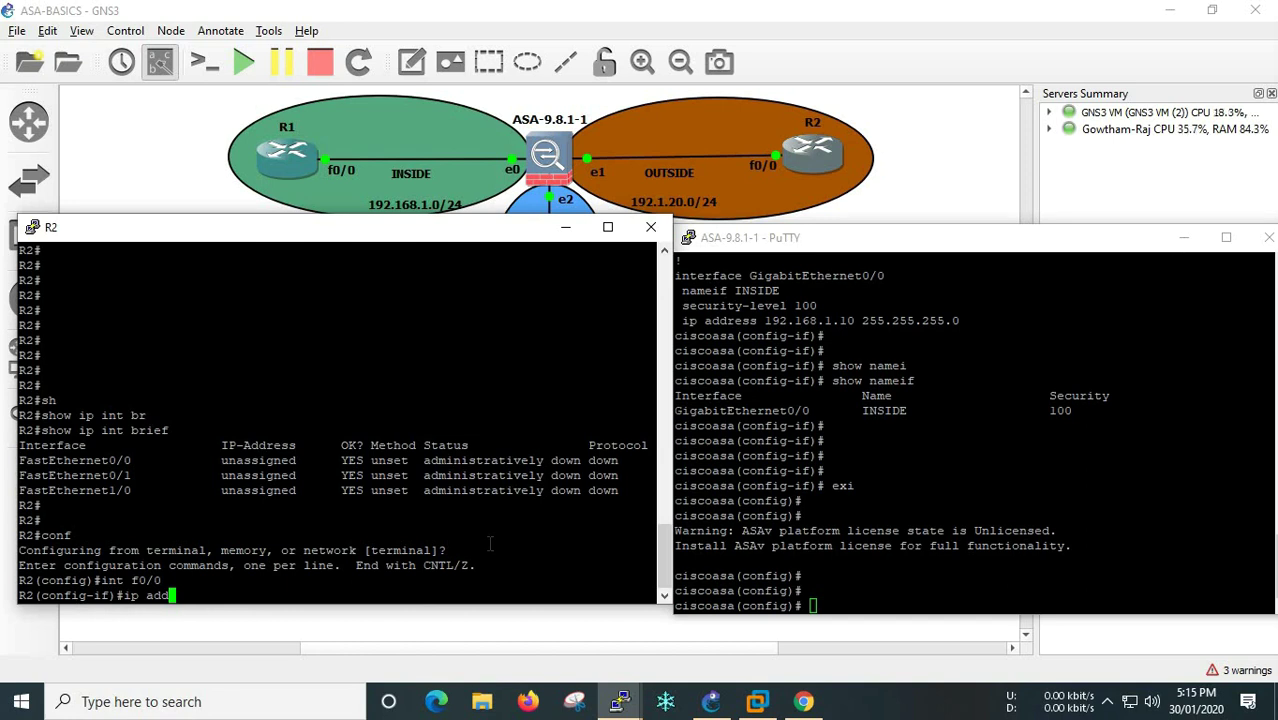
key("Tab")
type("192.168")
key("BackSpace")
key("BackSpace")
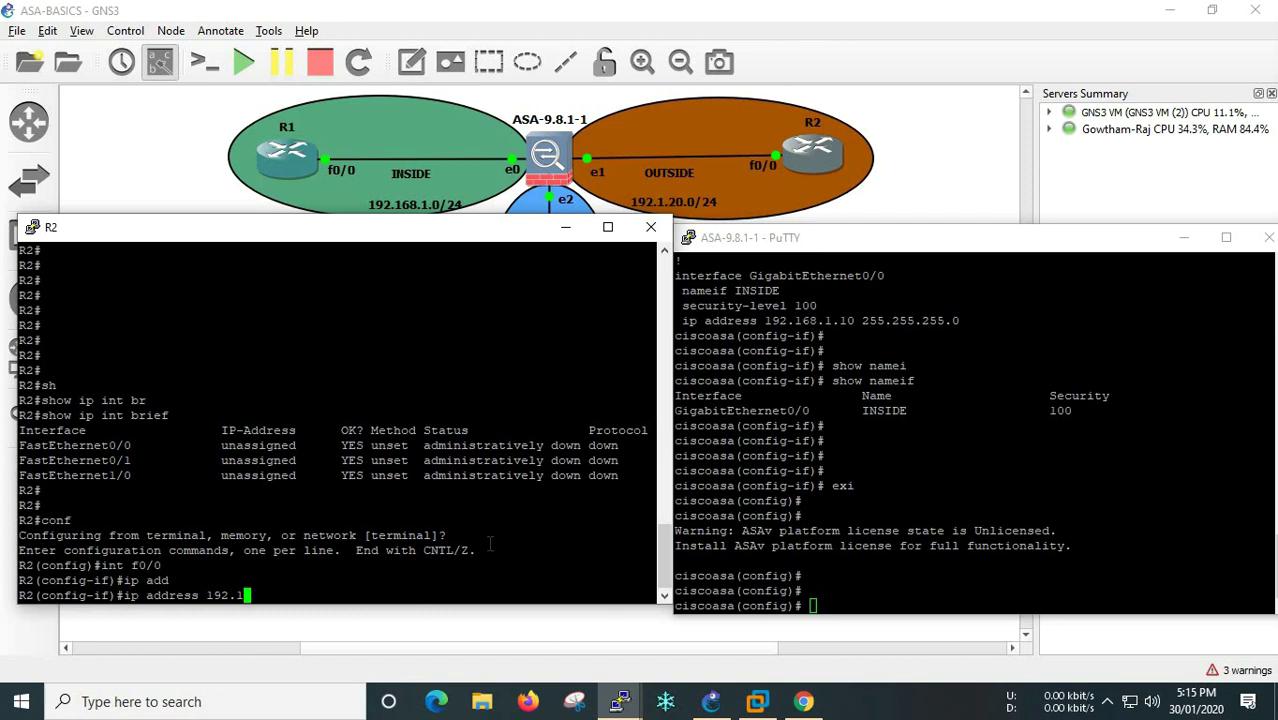
type(".20.2 255")
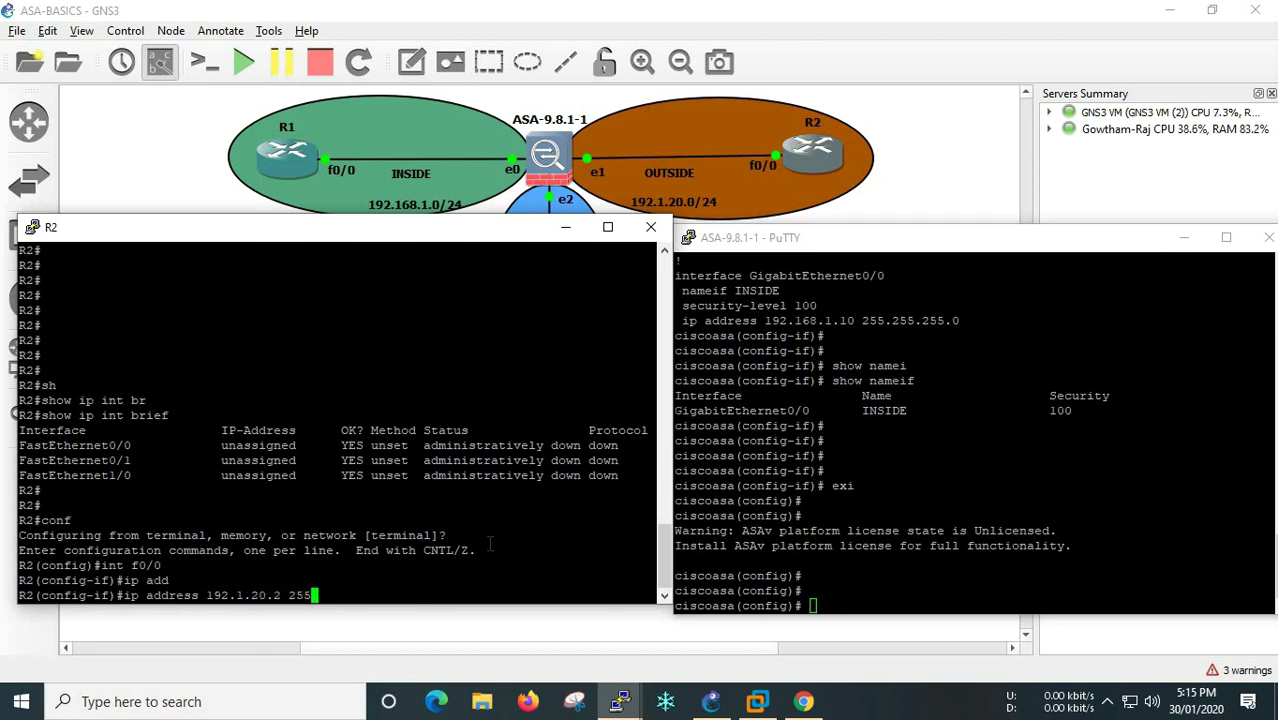
type(".255.255.0")
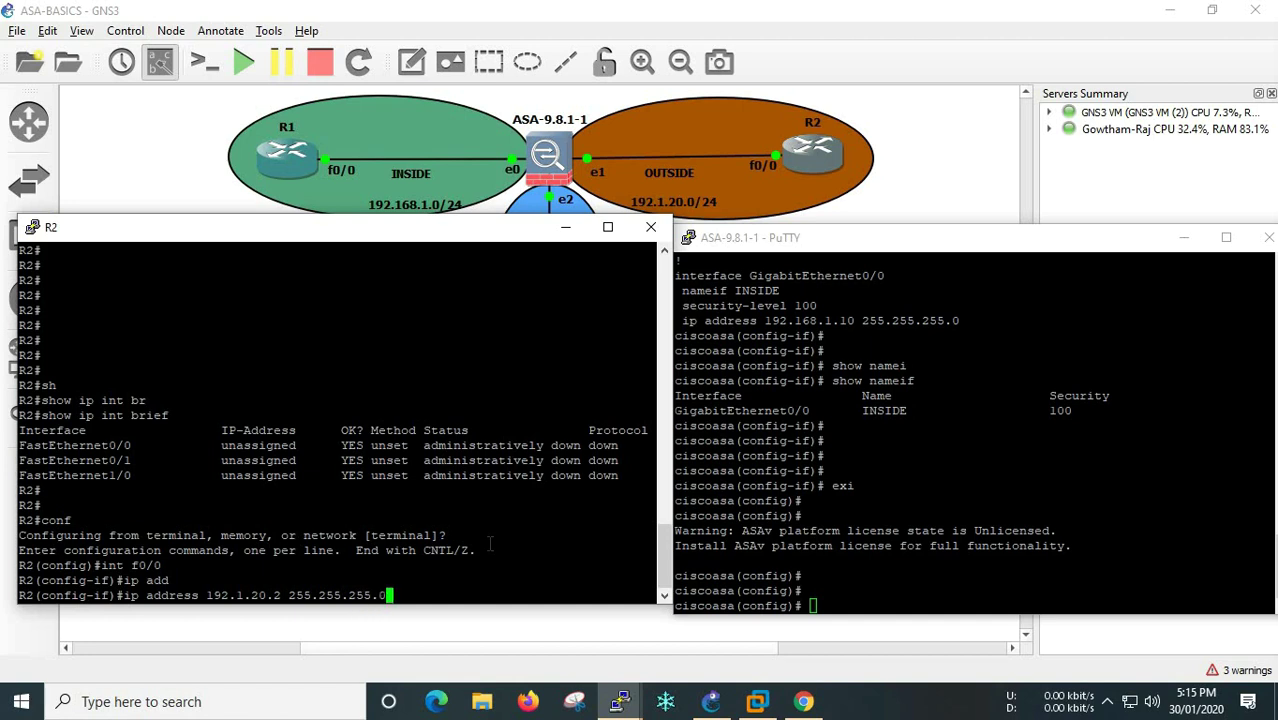
key("Return")
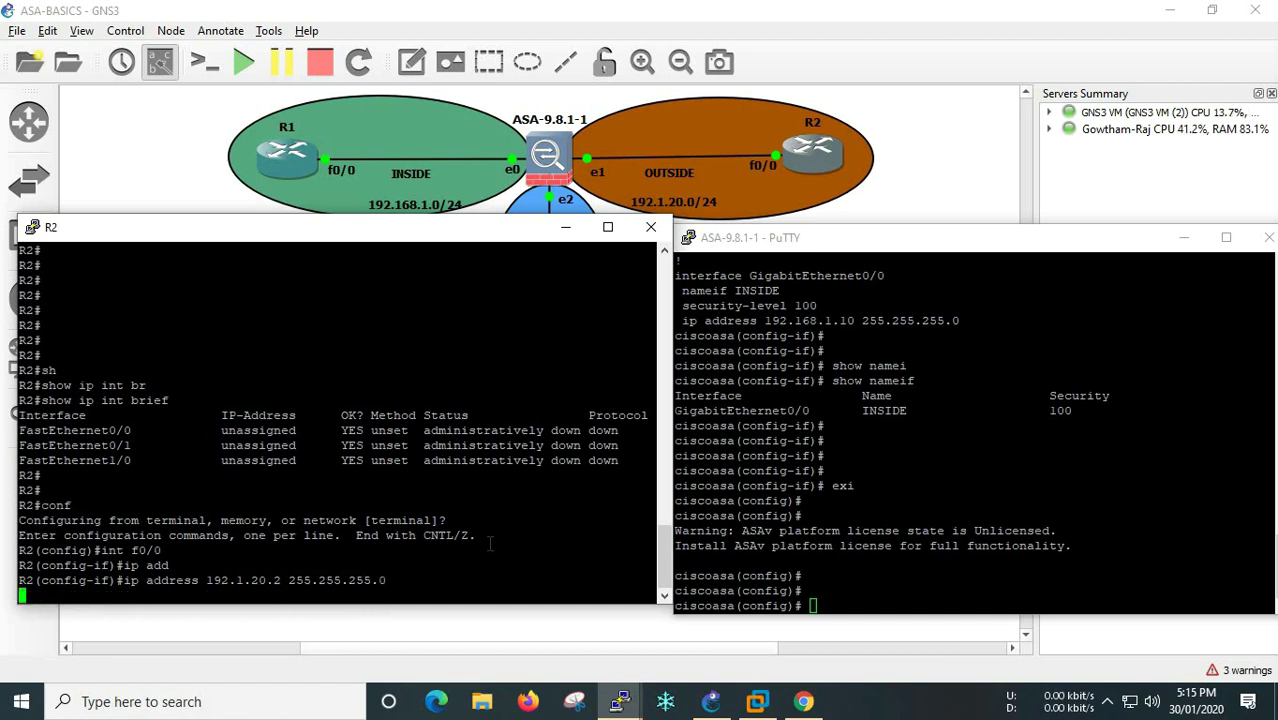
Enable R2's FastEthernet0/0 with "no shutdown" and end the configuration session.
key("Return")
type("no sh")
key("Tab")
key("Return")
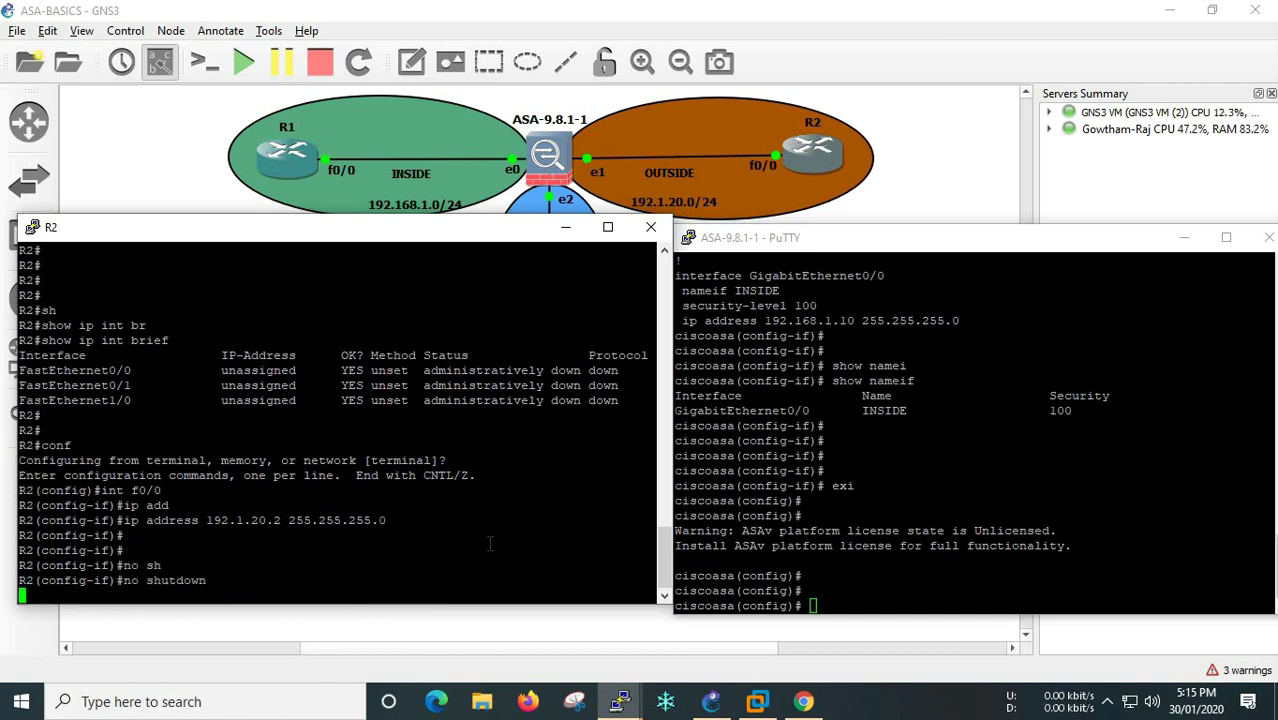
key("Return")
type("end")
key("Return")
key("Return")
key("Return")
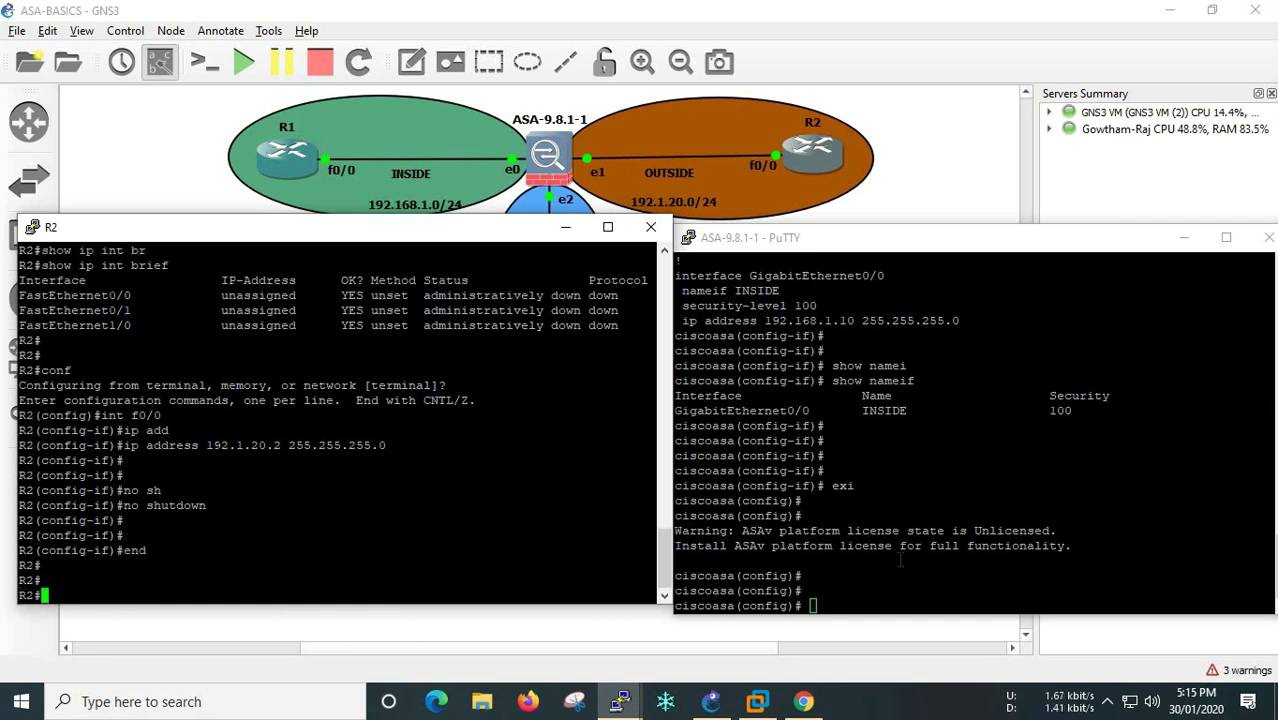
On the ASA, assign IP address 192.1.20.10 with mask 255.255.255.0 to interface g 0/1.
left_click(900, 560)
key("Return")
key("Return")
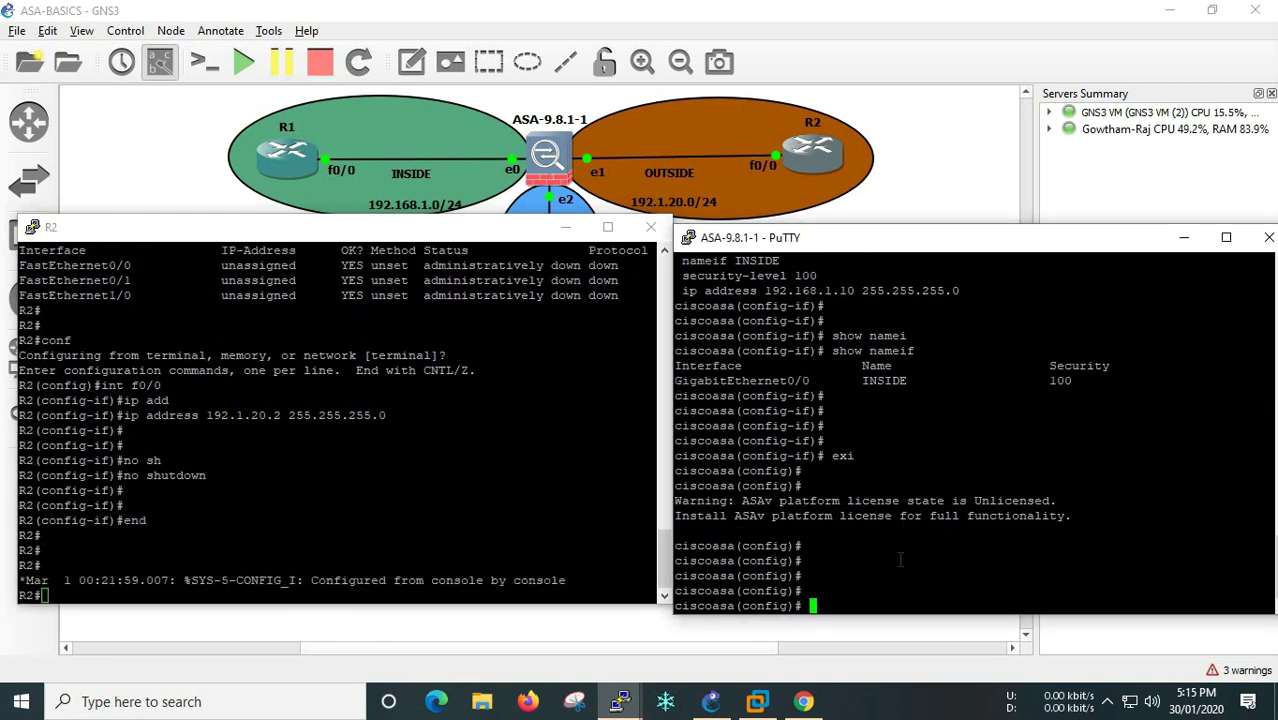
type("int ")
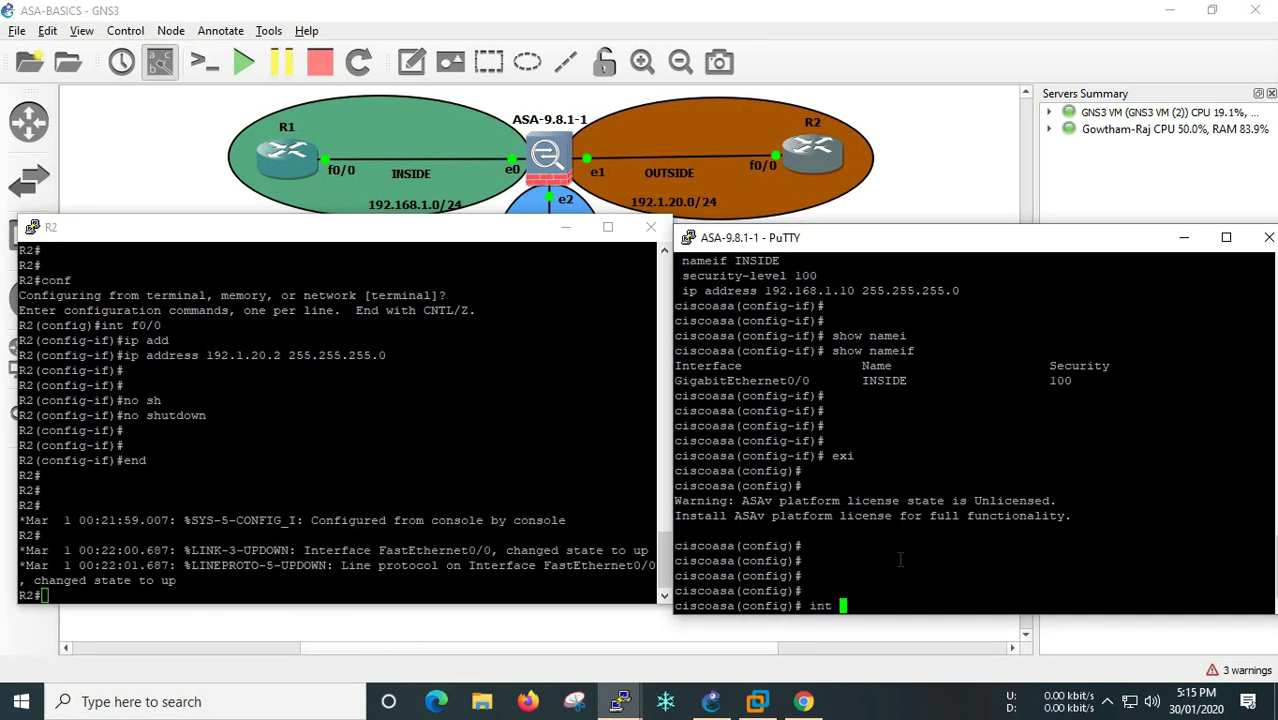
type("g 0/1")
key("Return")
type("ip add")
key("Tab")
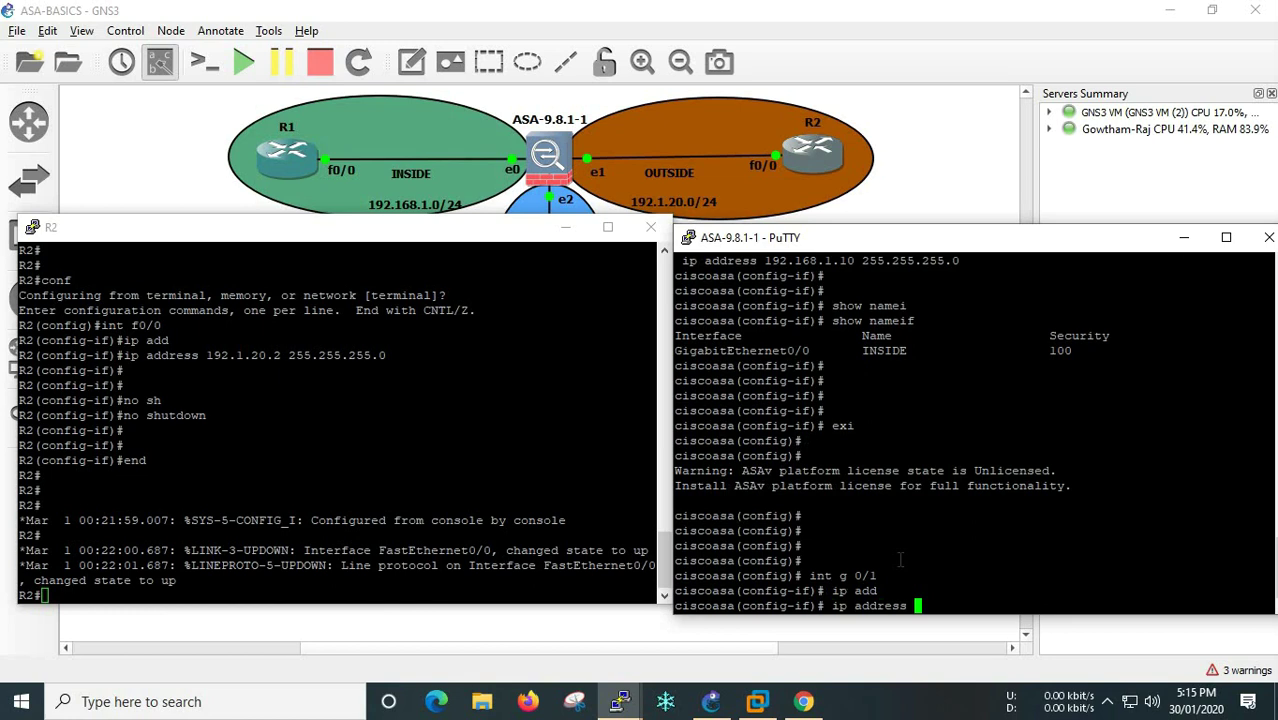
type("192.1.20.1")
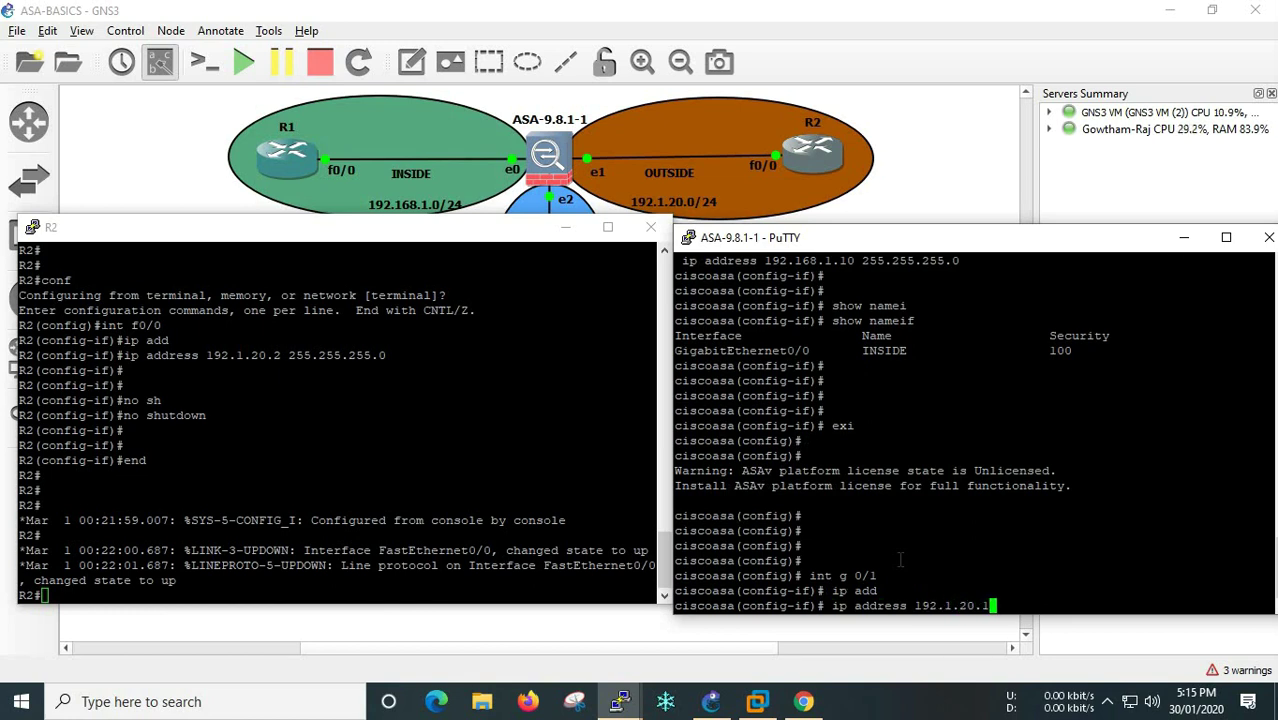
type("0 255.25")
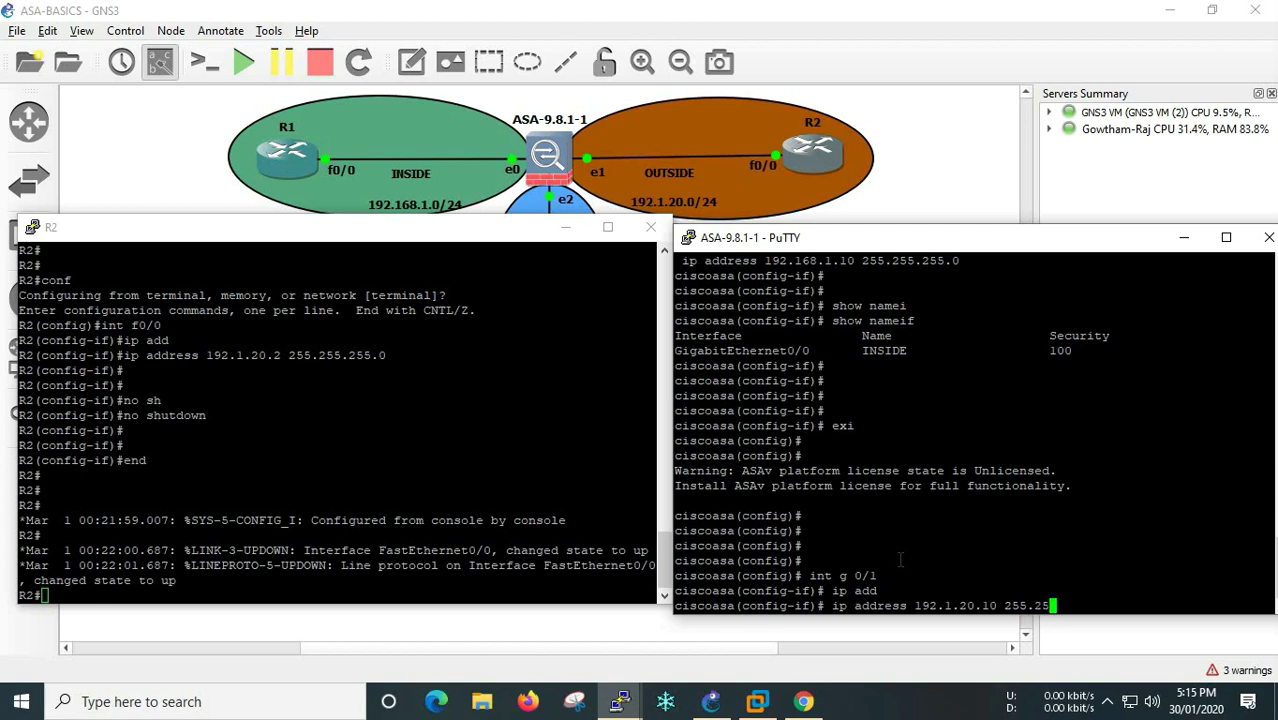
type("5.255.0")
key("Return")
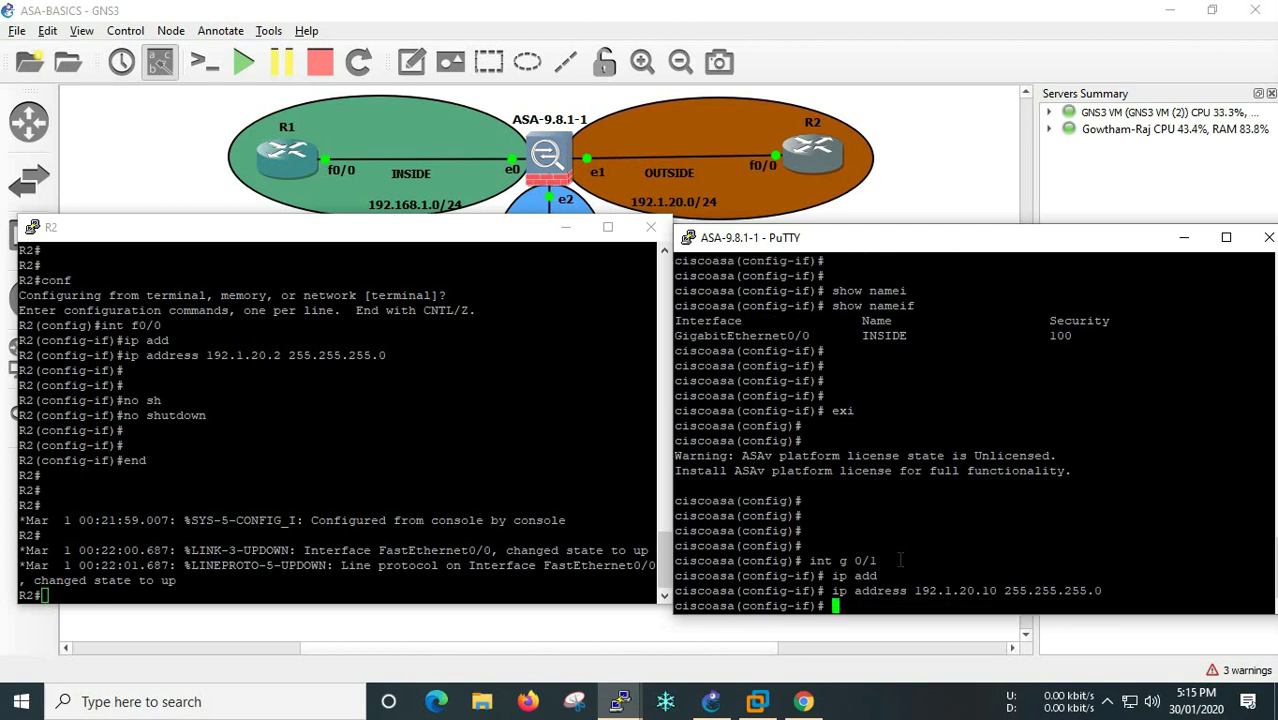
Name the ASA's GigabitEthernet0/1 interface OUTSIDE with the nameif command.
type("namei")
key("Tab")
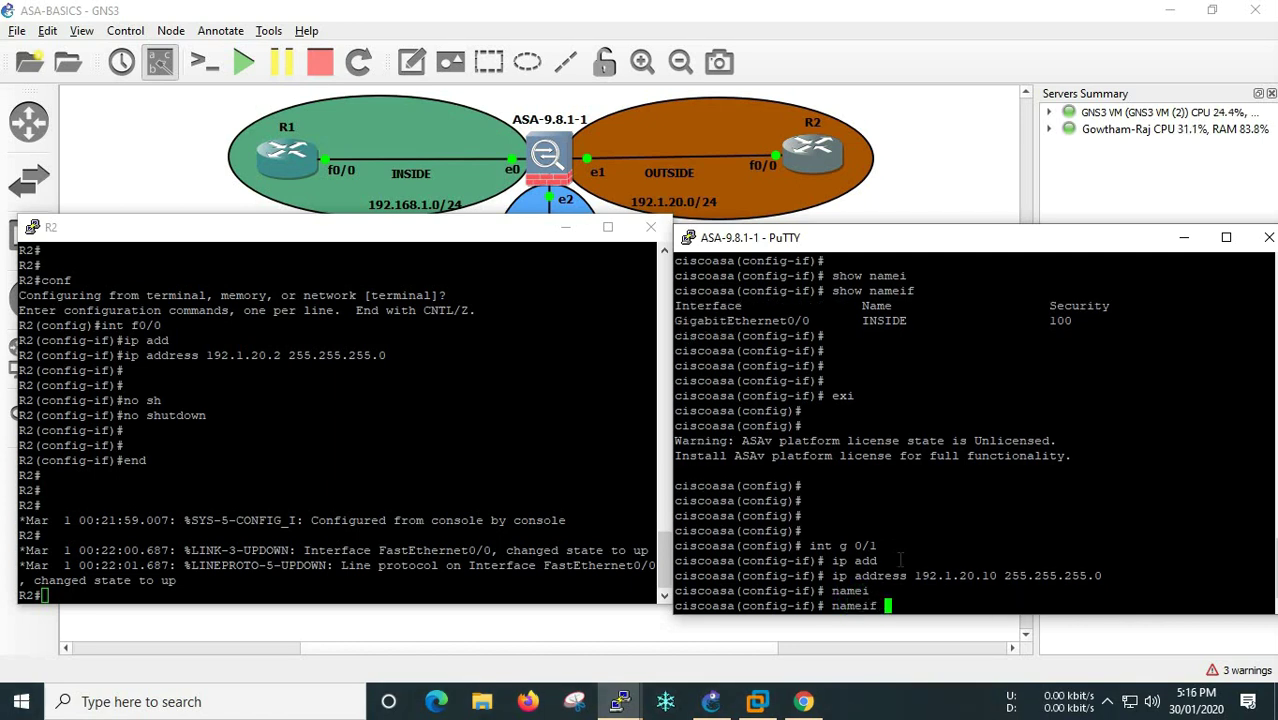
type("OUTSIDE")
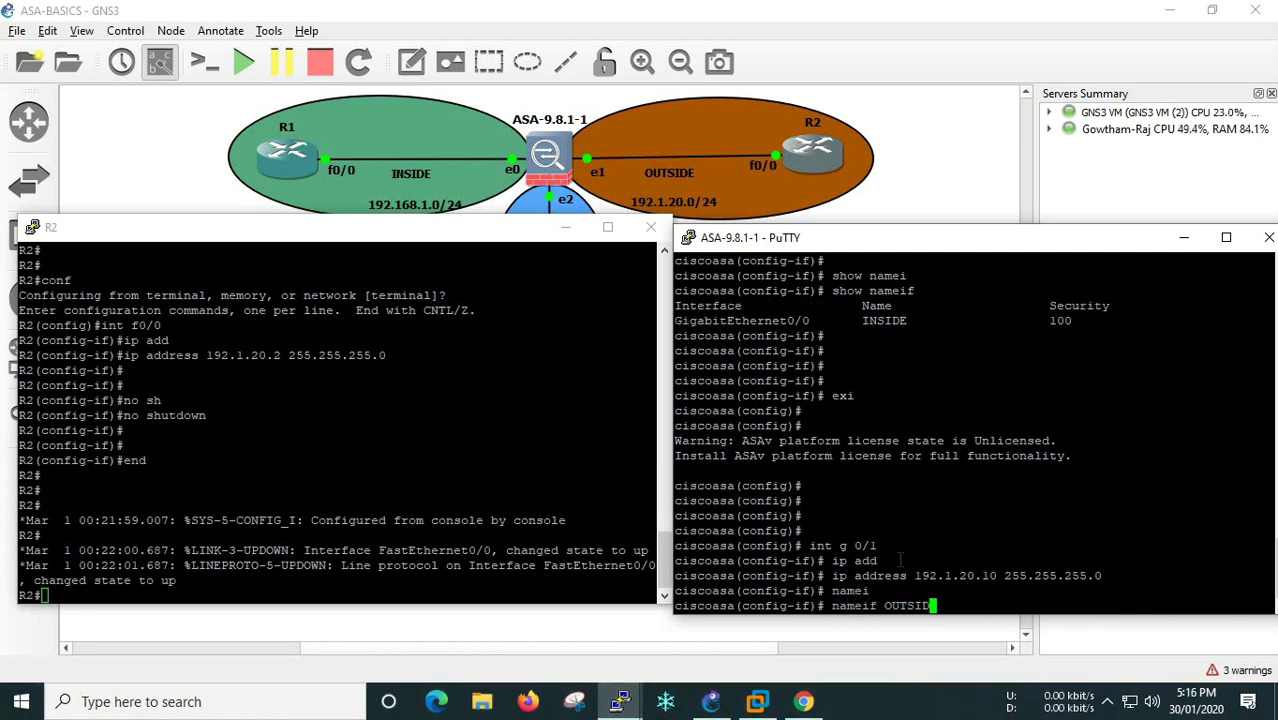
key("Return")
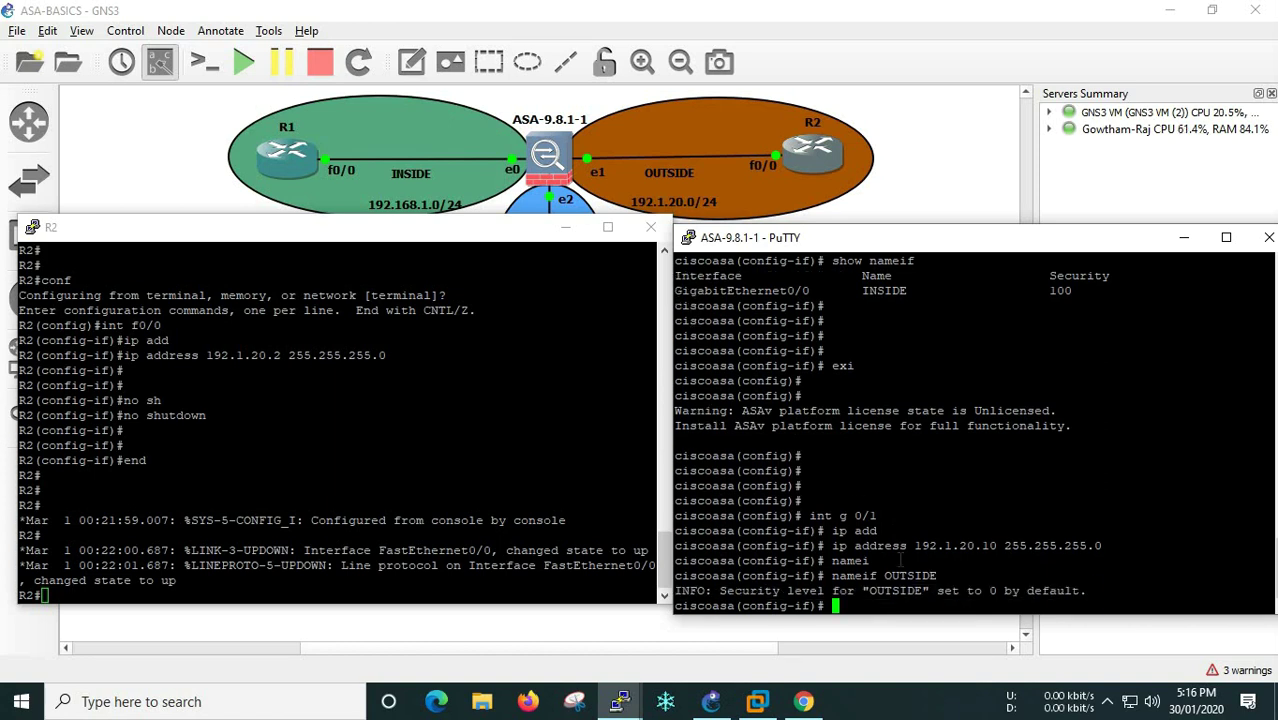
key("Return")
mouse_move(1019, 576)
left_mouse_down()
mouse_move(950, 576)
mouse_move(1019, 576)
left_mouse_up()
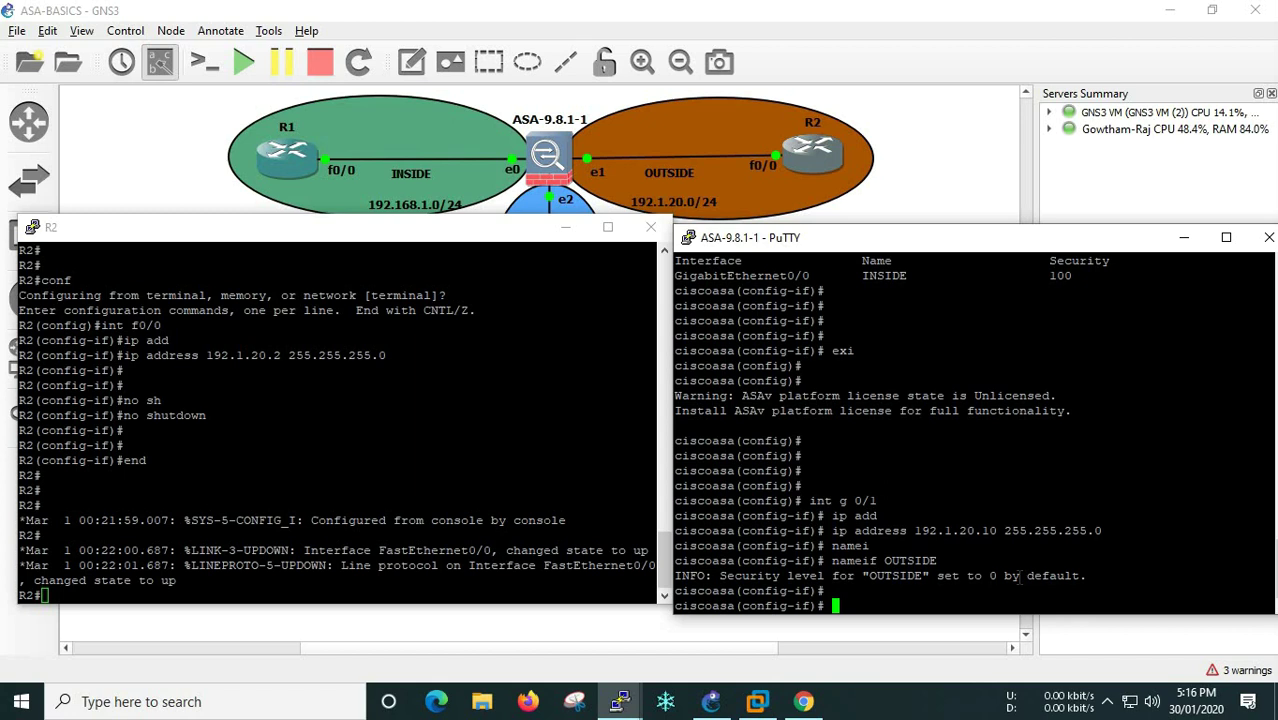
Display the ASA's running configuration for interface gigabitEthernet 0/1.
key("Return")
type("show run int ")
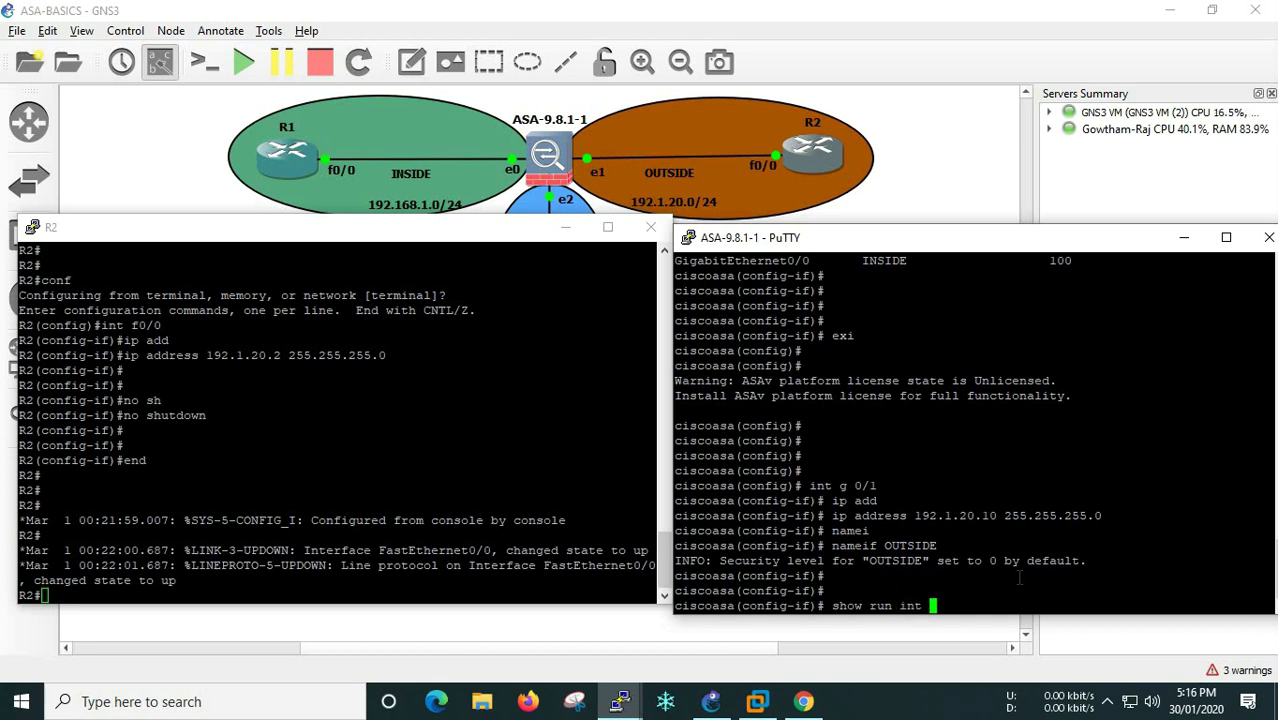
type("g")
key("Tab")
type("0/1")
key("Return")
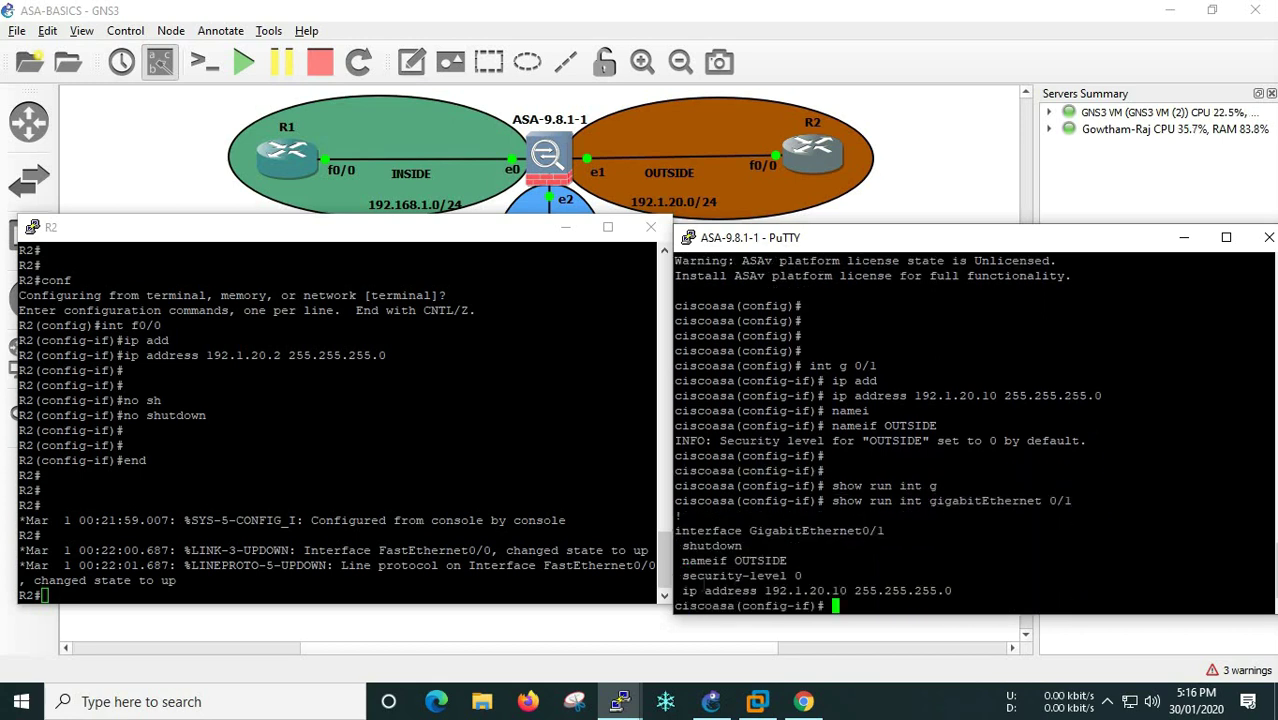
Check the nameif and security-level values in GigabitEthernet0/1's displayed configuration.
mouse_move(793, 590)
left_mouse_down()
mouse_move(700, 592)
mouse_move(797, 575)
left_mouse_up()
double_click(760, 561)
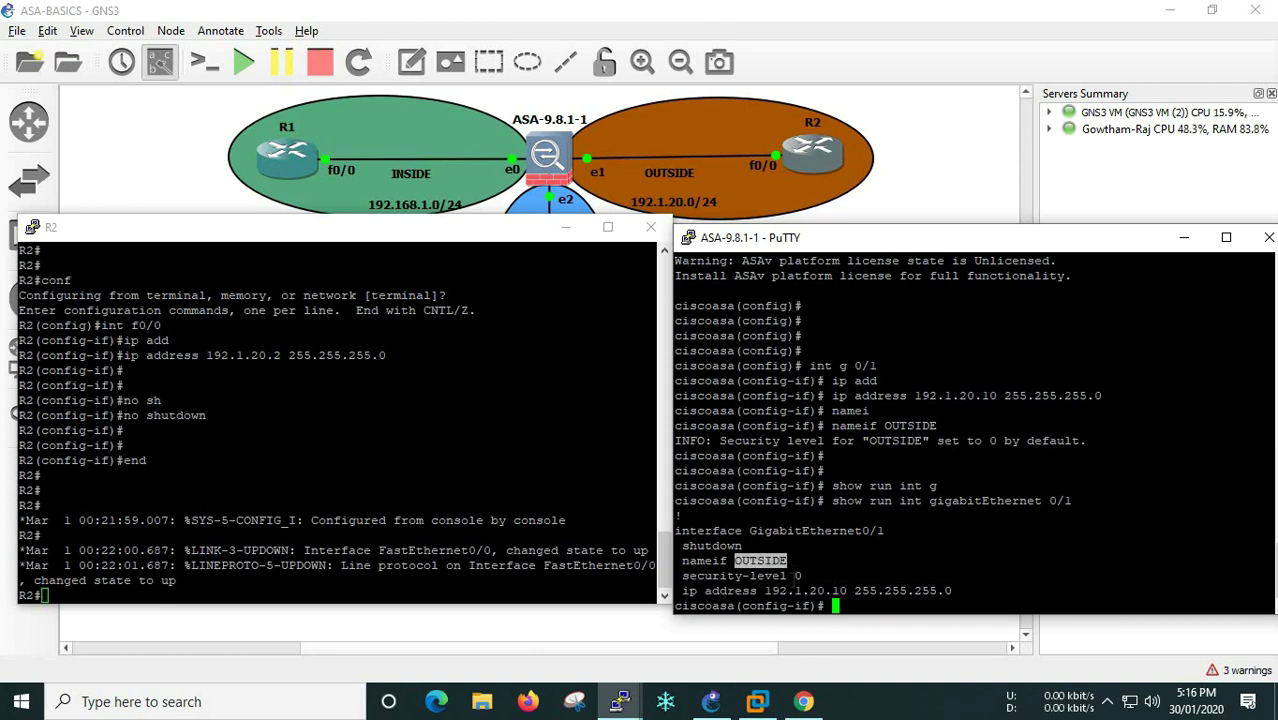
double_click(797, 576)
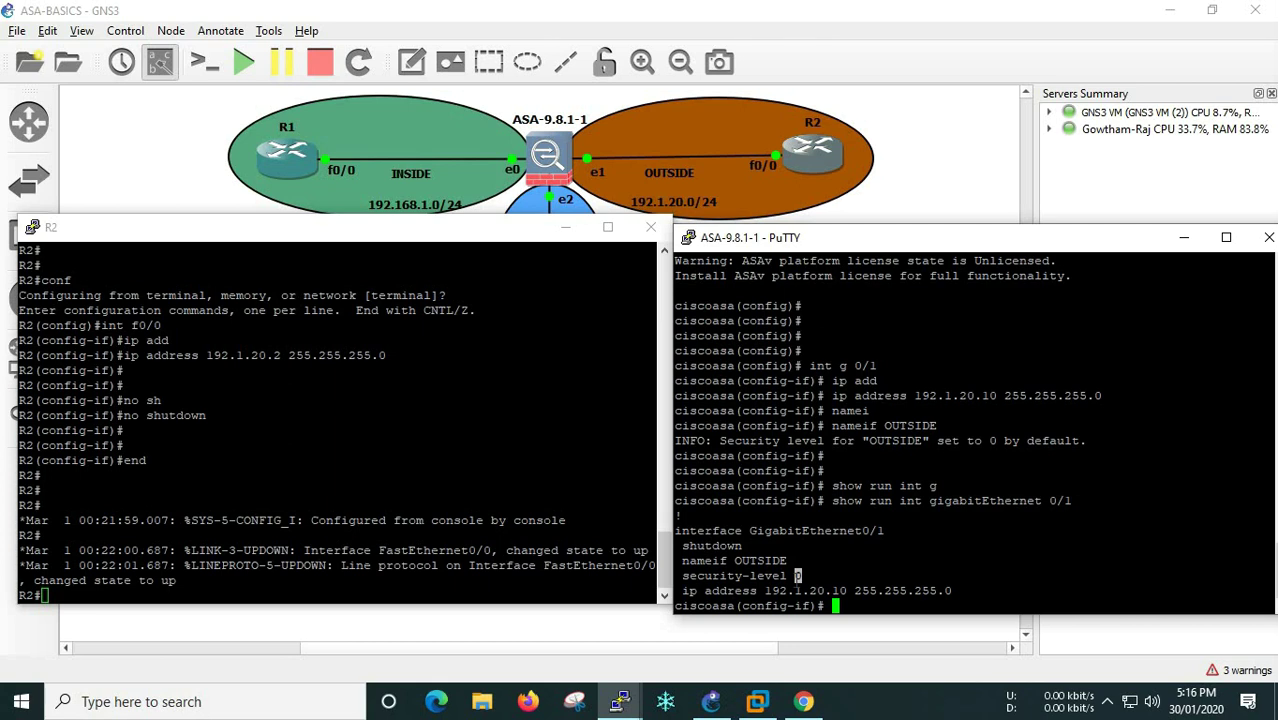
left_click(909, 573)
key("Return")
key("Return")
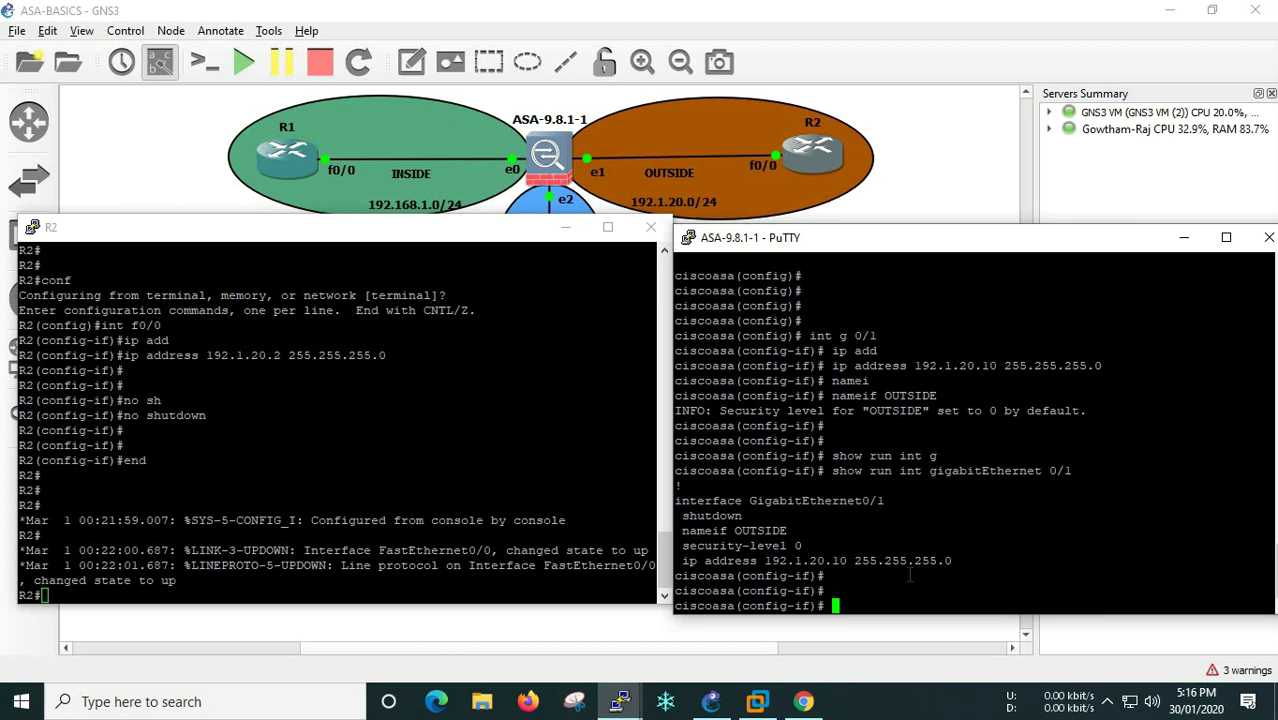
Run "show nameif" on the ASA again to list all named interfaces with their security levels.
key("Return")
key("Return")
key("Return")
type("show ")
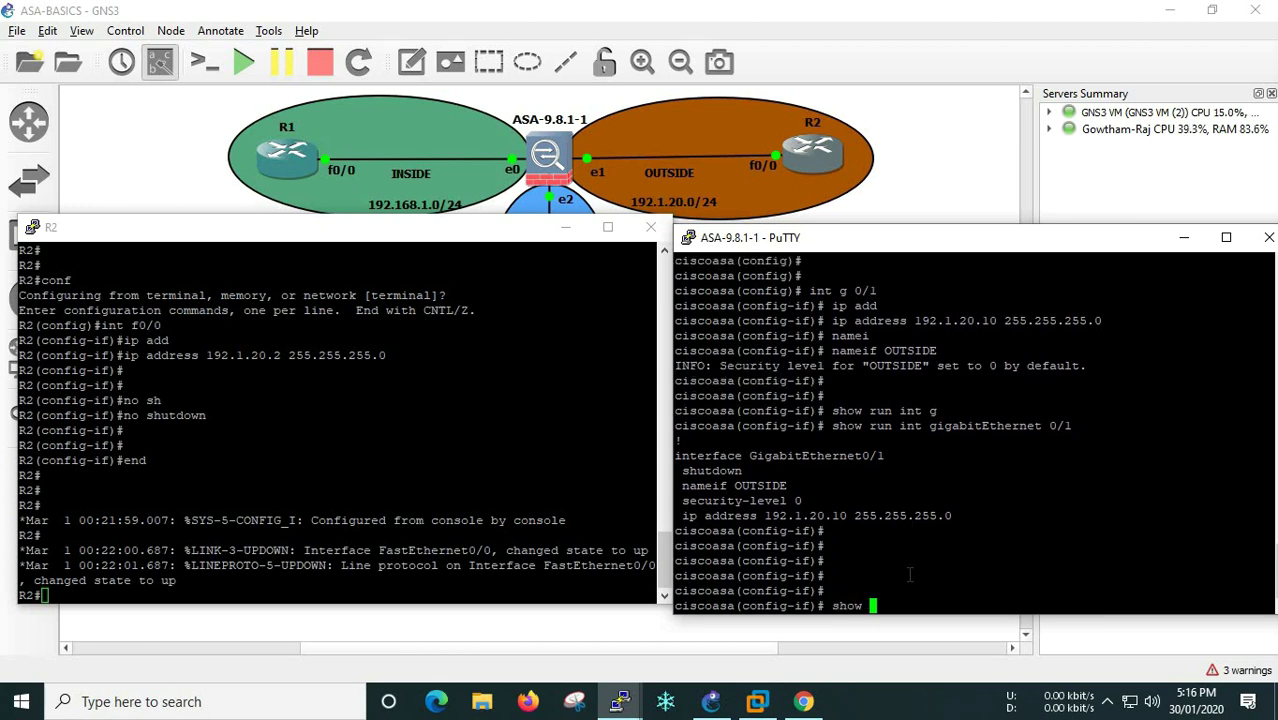
type("name")
key("Tab")
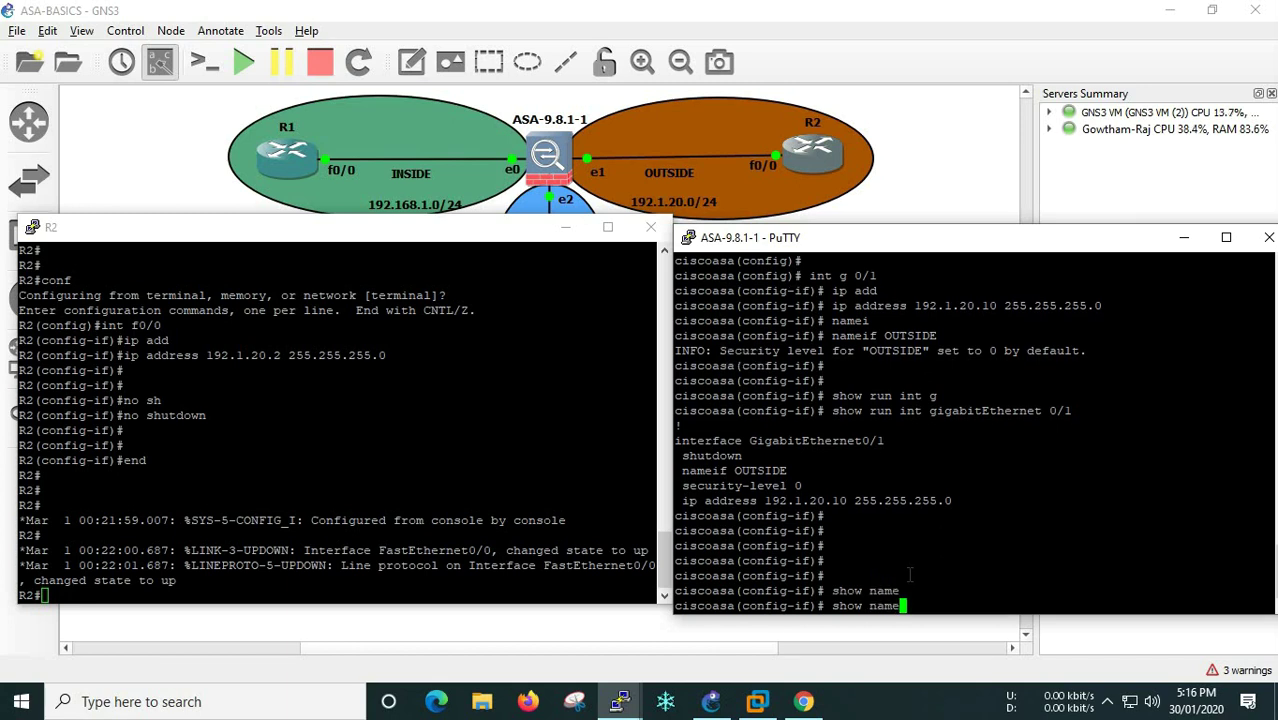
type("i")
key("Tab")
type("f")
key("Return")
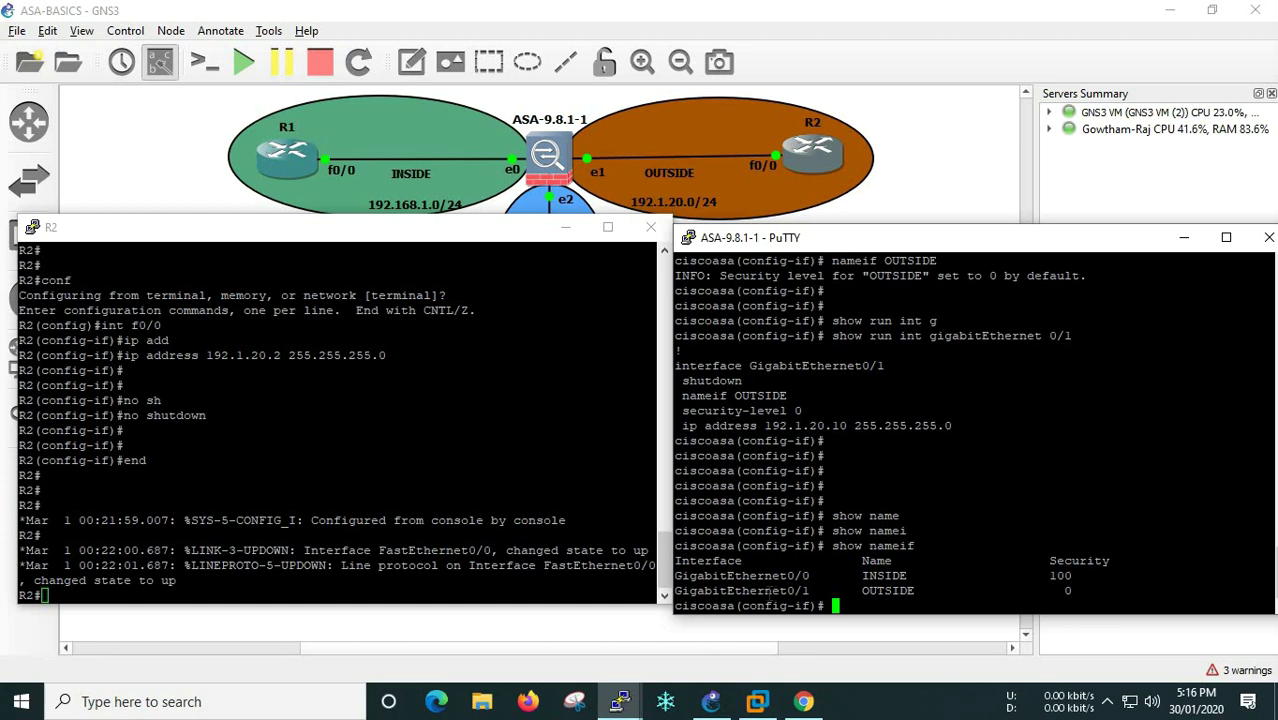
Compare the GigabitEthernet0/1 and GigabitEthernet0/0 rows for interface name and security level in the listing.
double_click(769, 591)
double_click(886, 591)
left_click(733, 591)
double_click(740, 576)
double_click(1060, 576)
left_click(950, 568)
key("Return")
key("Return")
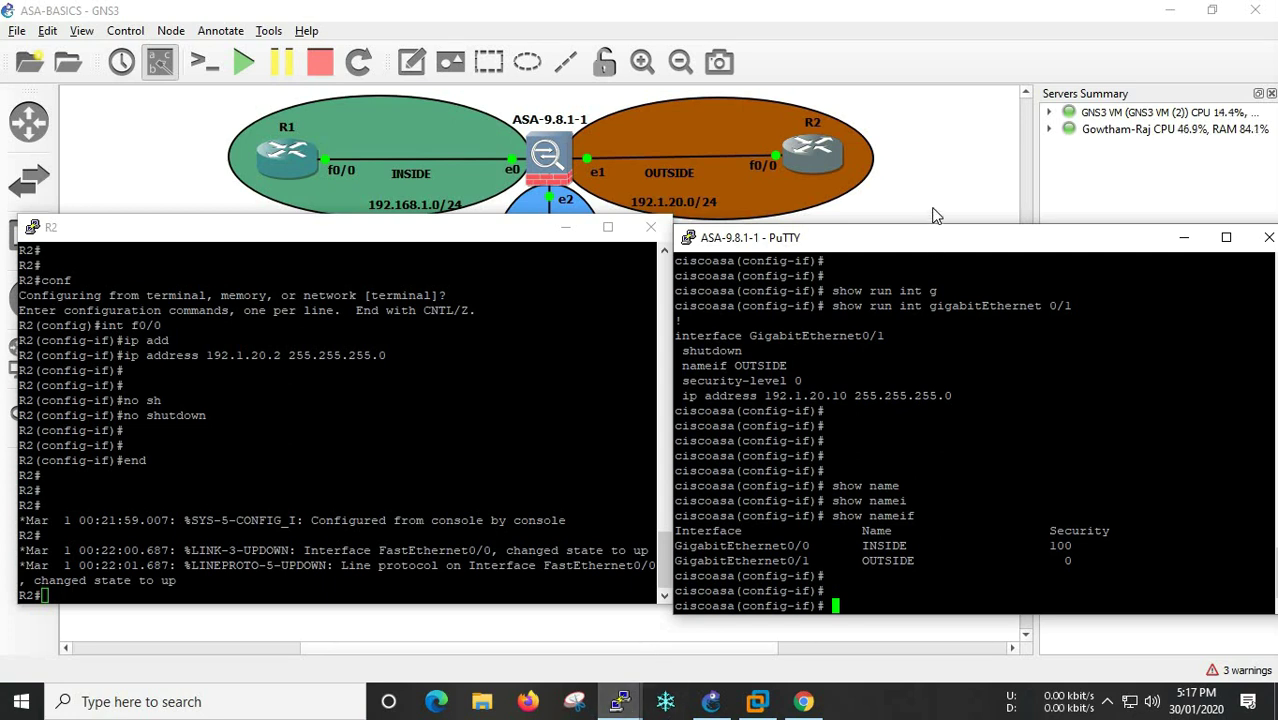
Open R3's console from the topology, widen its window and arrange it beside the ASA console.
left_click(935, 215)
right_click(556, 318)
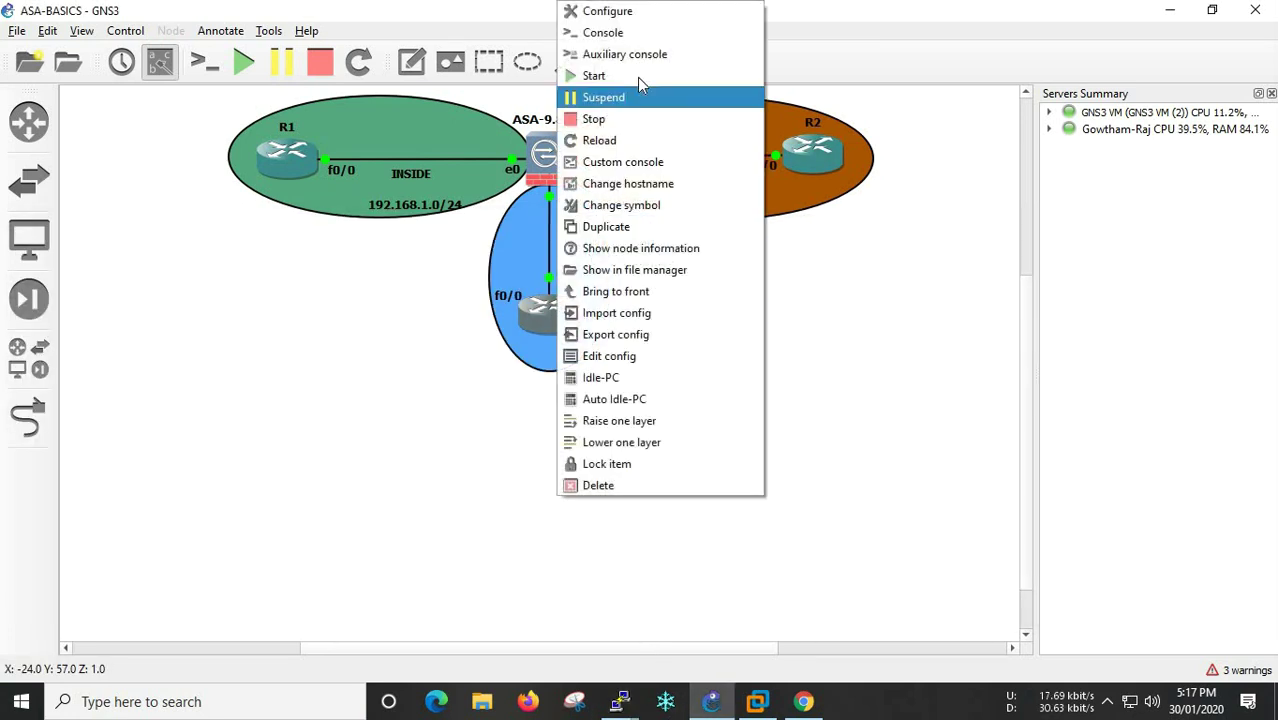
left_click(641, 33)
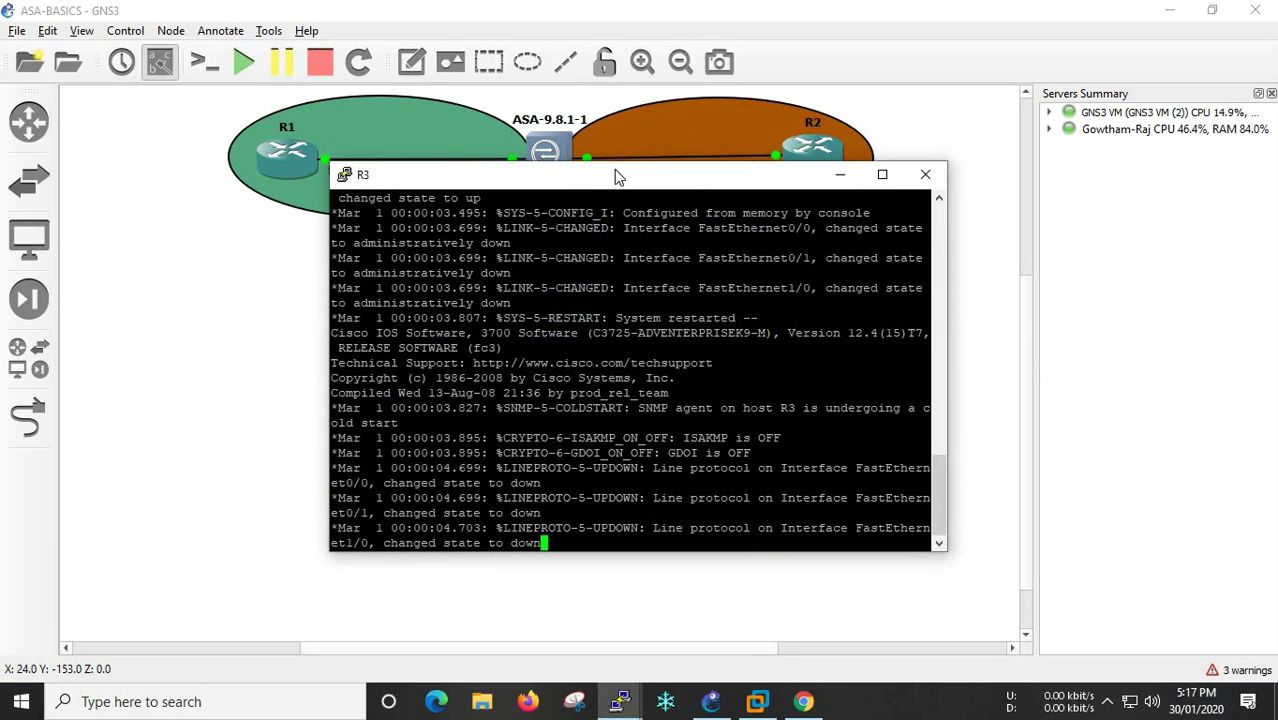
left_click_drag(616, 176, 292, 210)
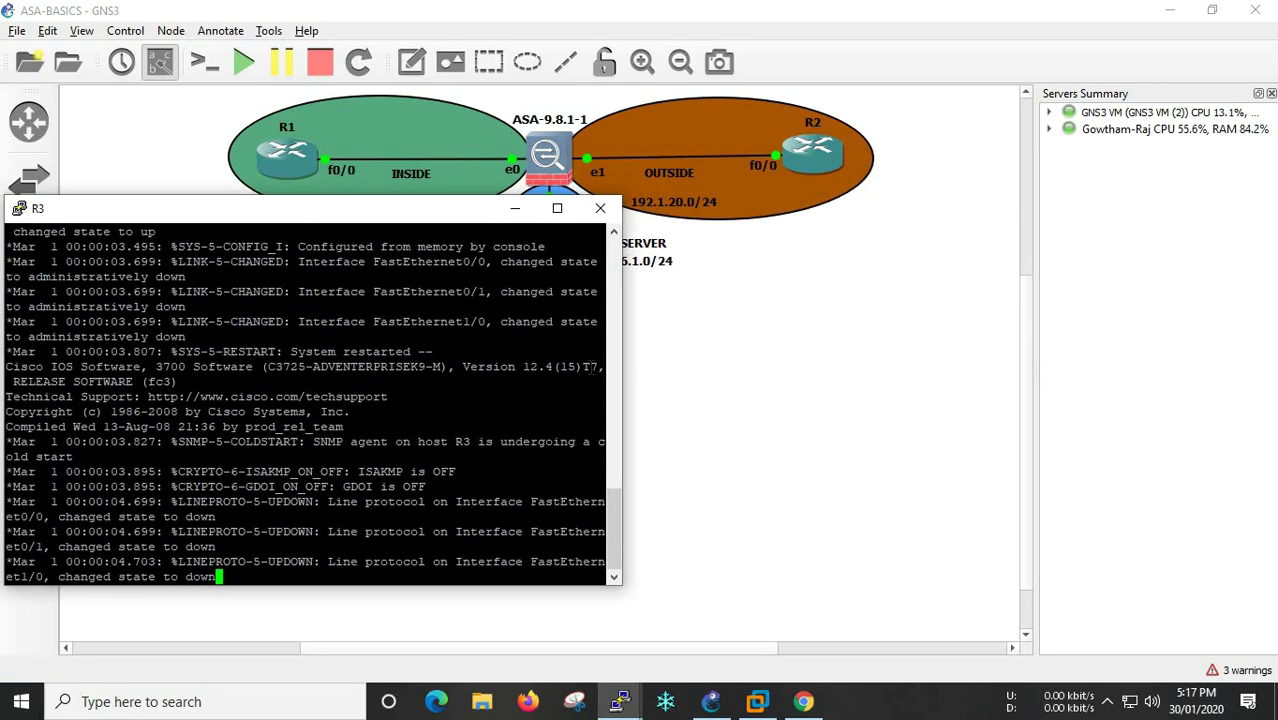
left_click_drag(621, 366, 674, 378)
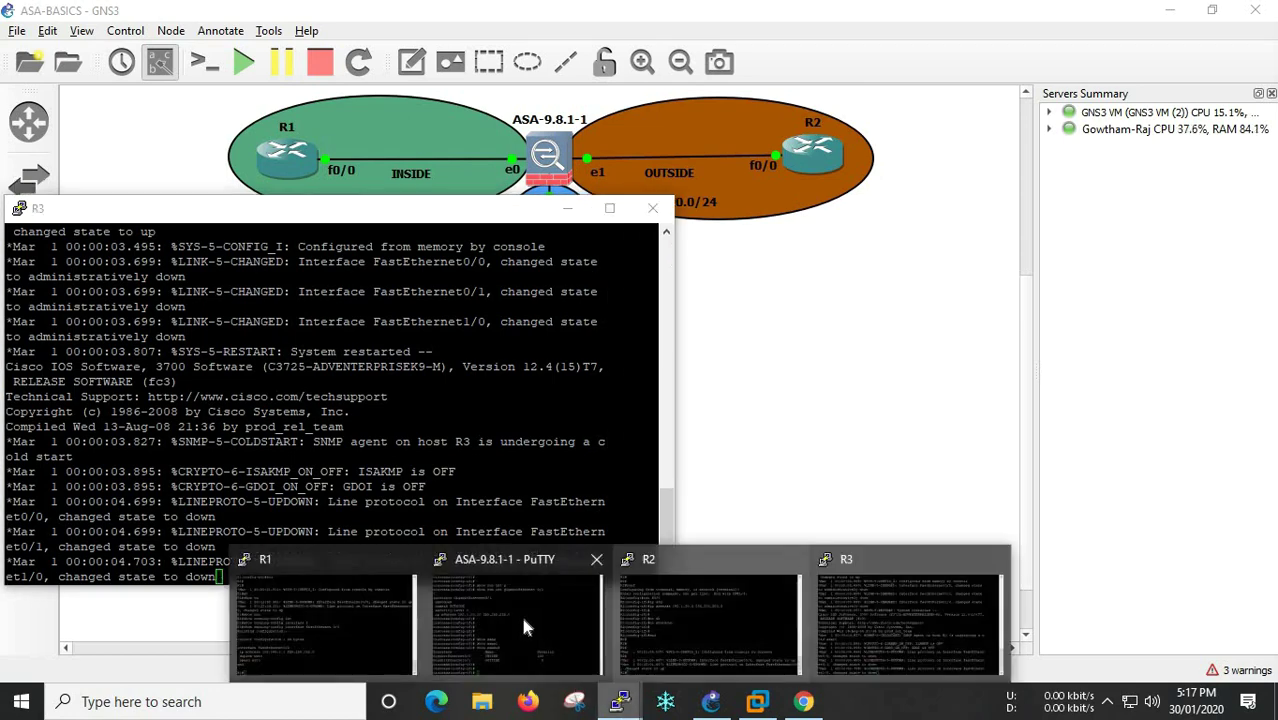
left_click(520, 612)
left_click(440, 447)
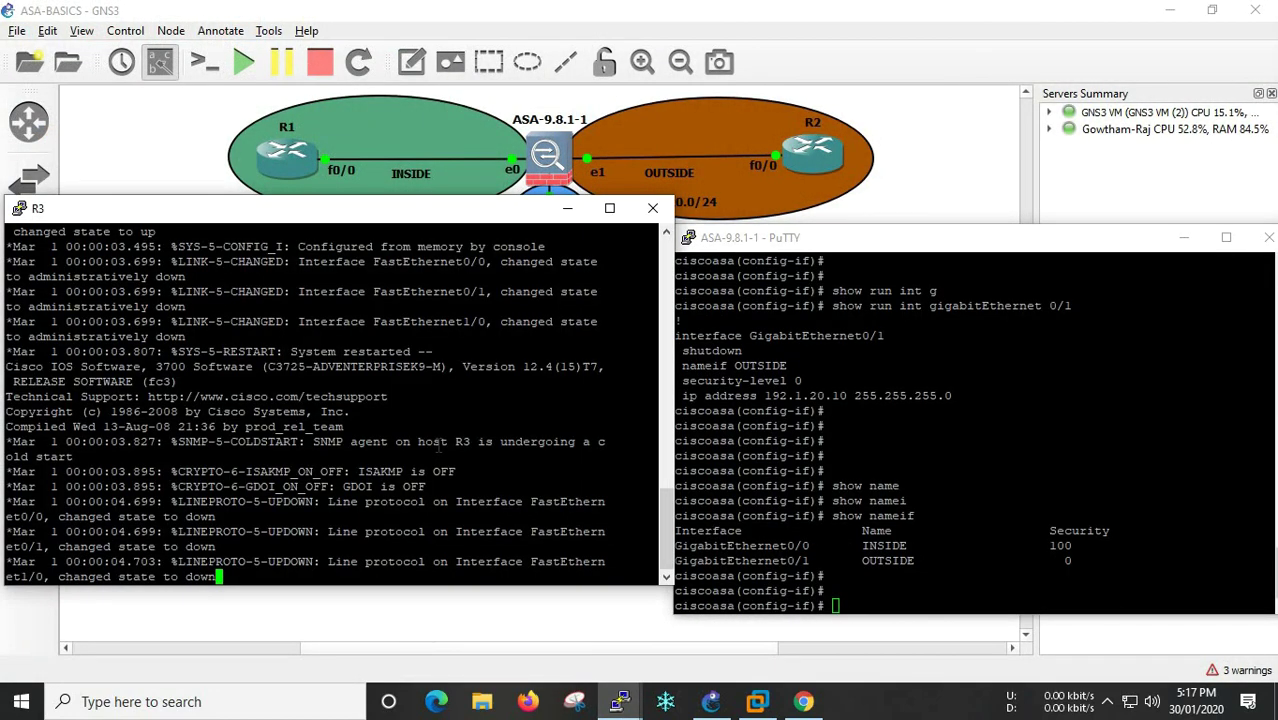
Bring up R3's command prompt and run "show ip int brief" to list its interfaces.
key("Return")
key("Return")
key("Return")
key("Return")
key("Return")
key("Return")
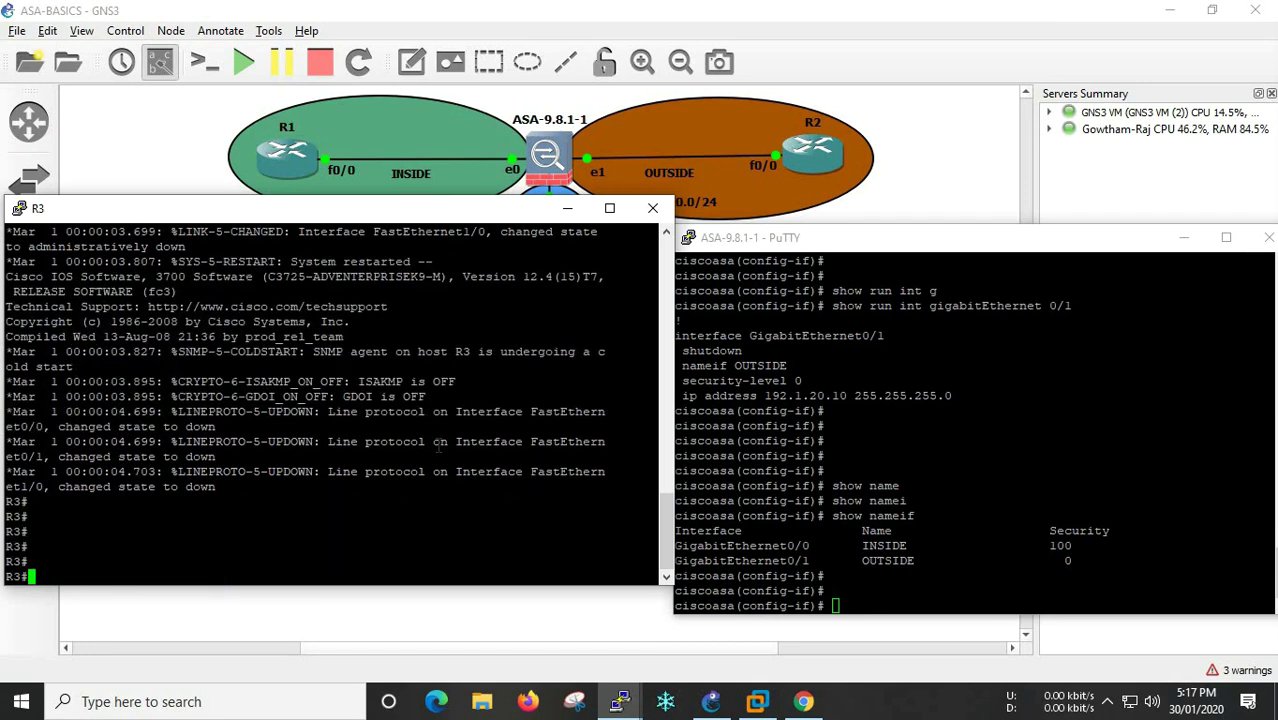
type("sho")
key("Tab")
type("ip int br")
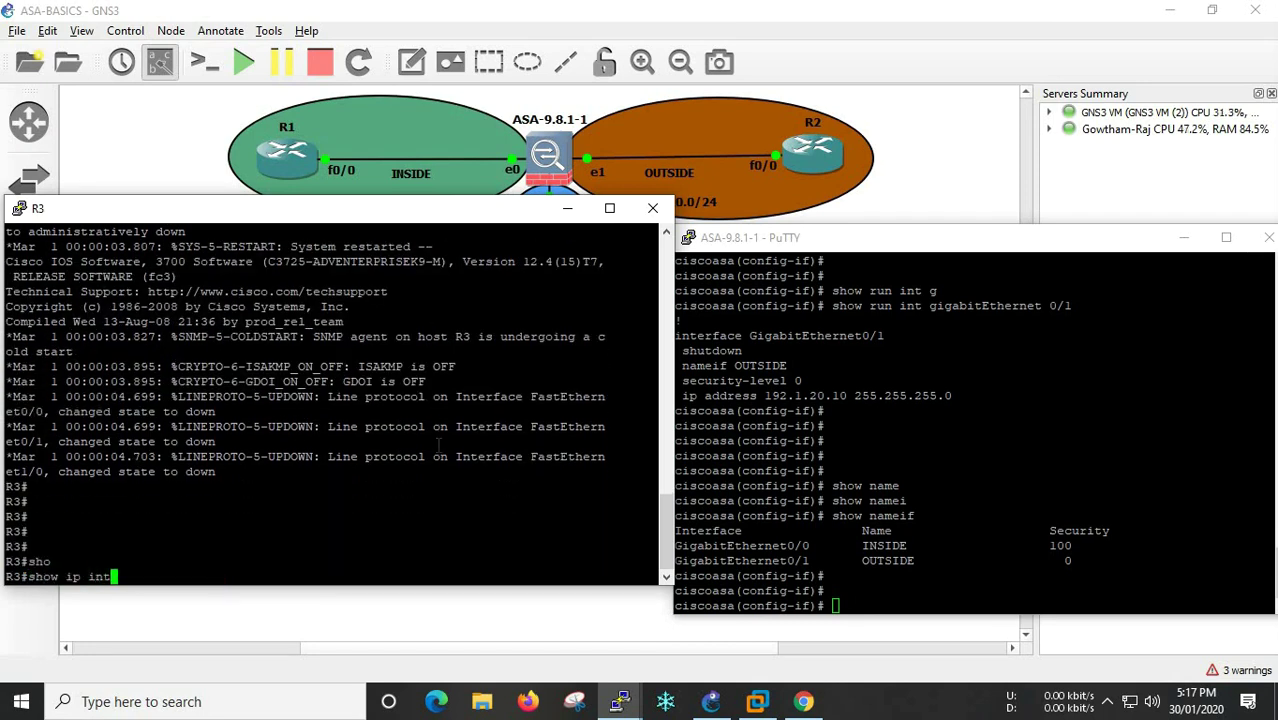
key("Tab")
key("Return")
key("Return")
key("Return")
key("Return")
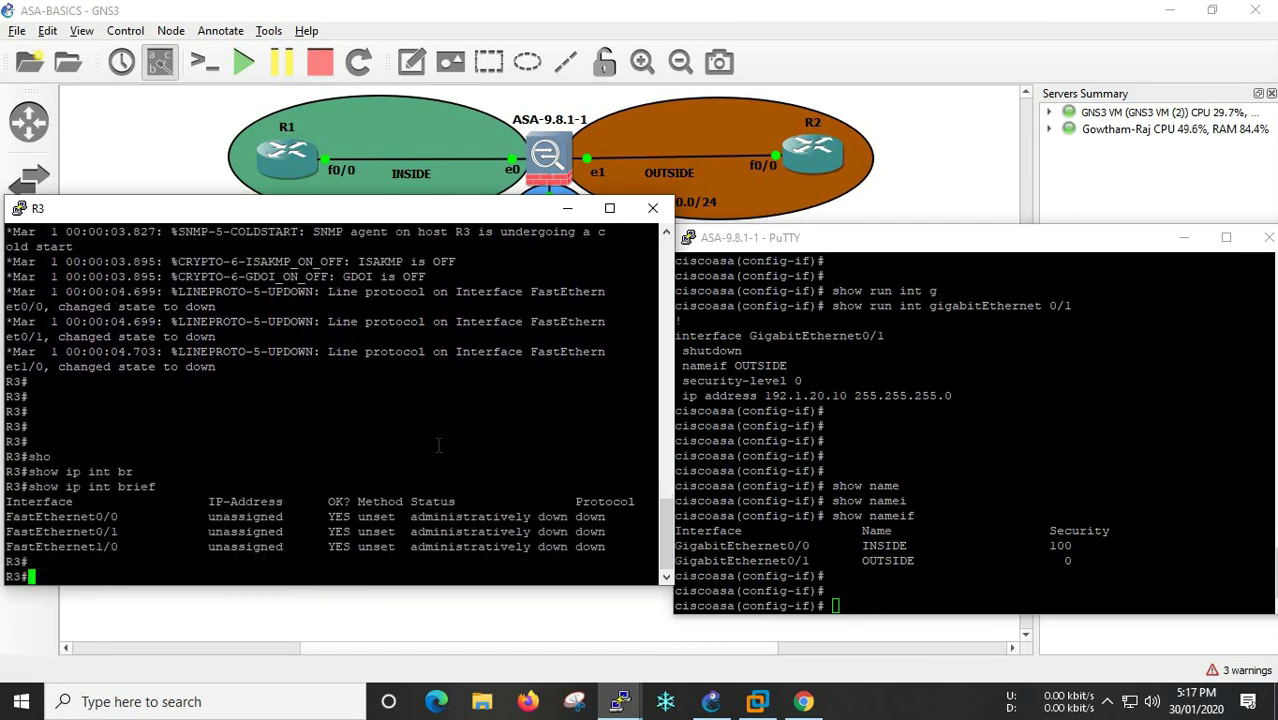
Enter configuration mode on R3 and open interface fastEthernet 0/0 for configuration.
type("conf")
key("Tab")
key("Return")
key("Return")
type("int")
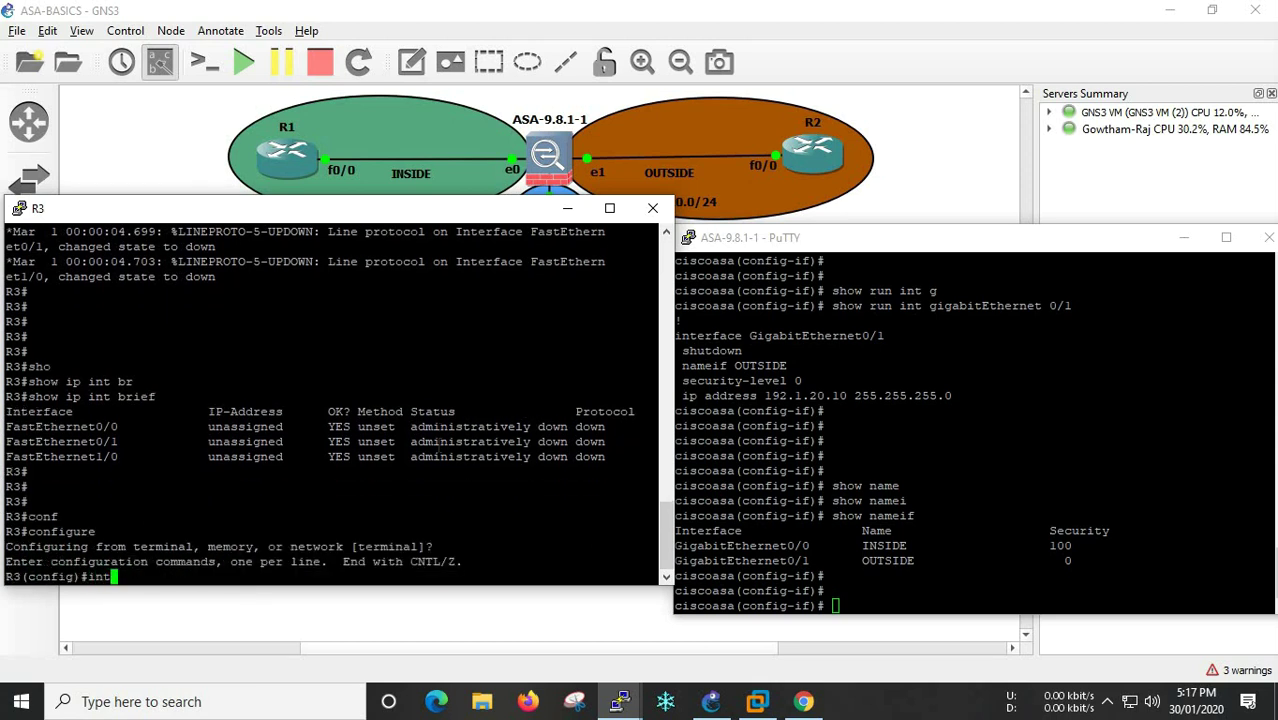
key("Tab")
type("f")
key("Tab")
type("0/0")
key("Return")
key("Return")
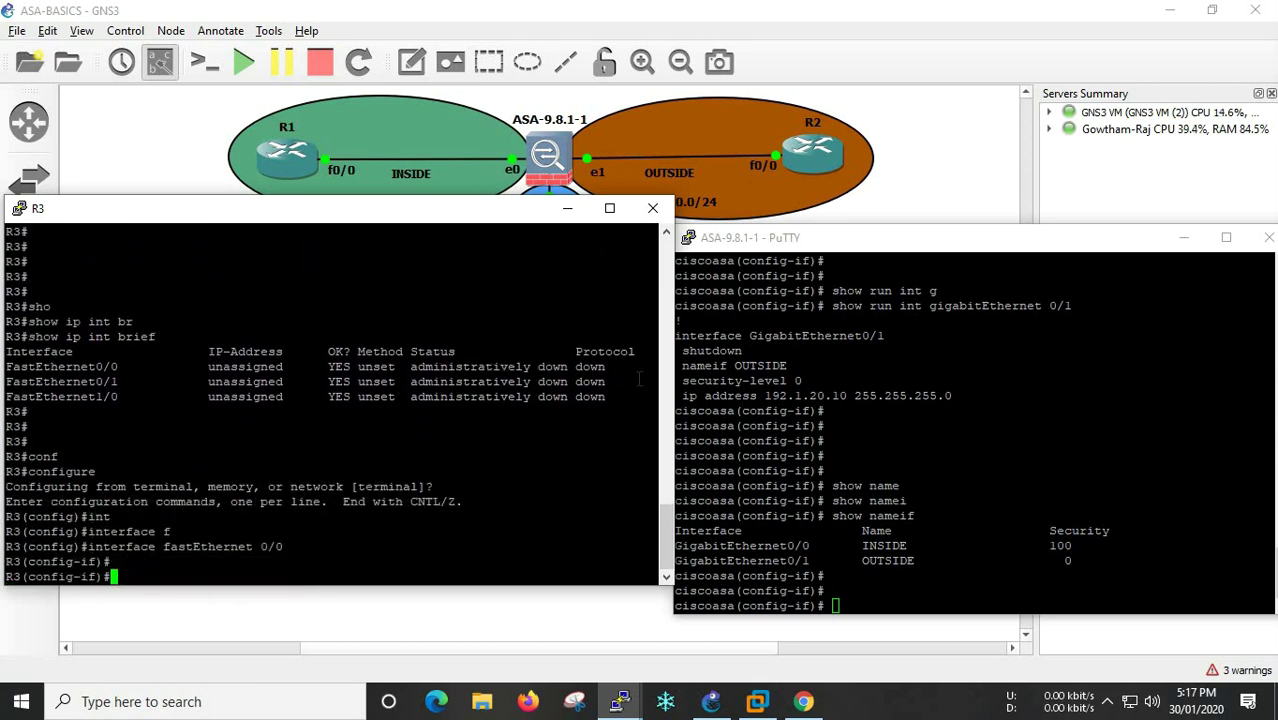
Check the WEB-SERVER subnet in the topology and assign 172.16.1.3 255.255.255.0 to R3's fastEthernet 0/0.
left_click(1006, 172)
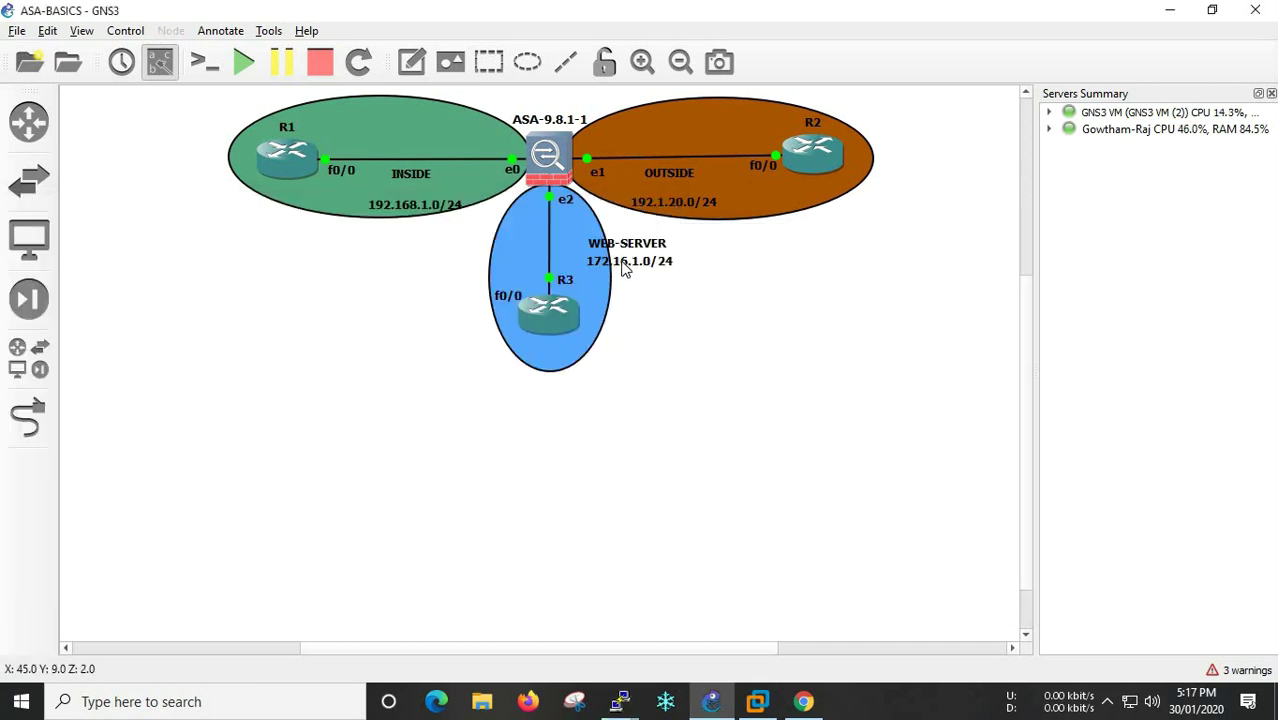
key("alt+Tab")
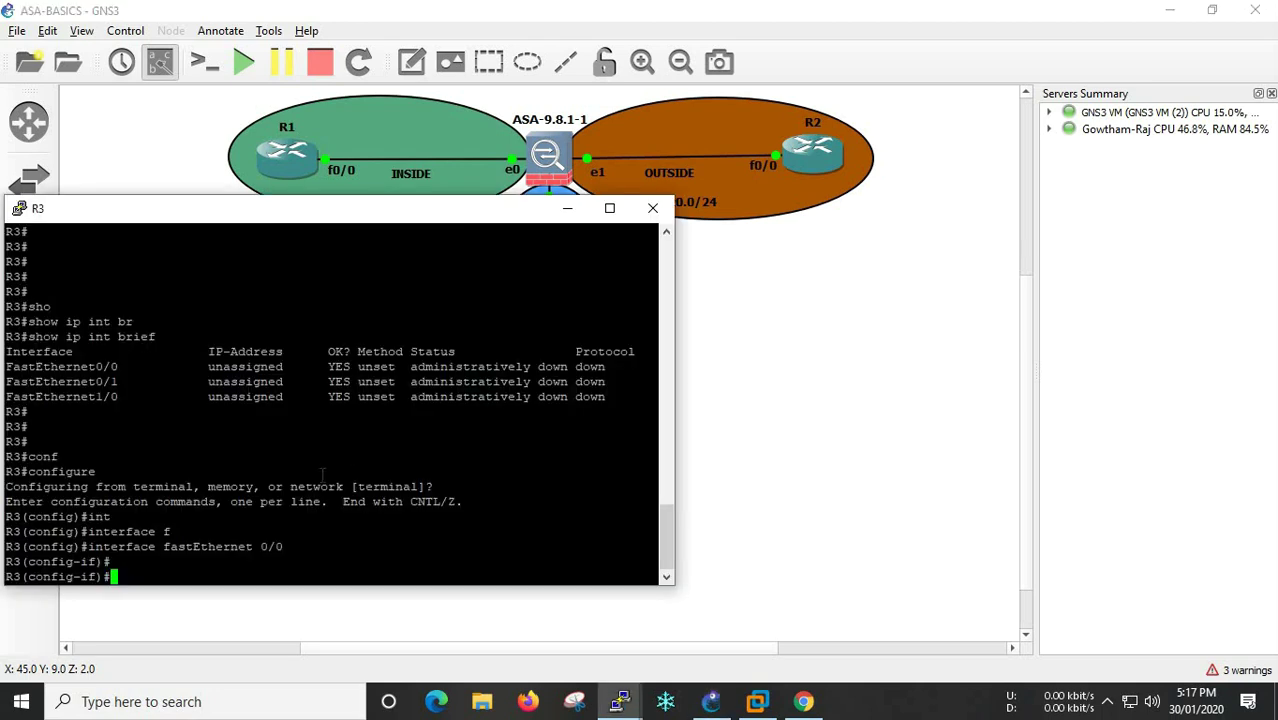
type("ip addre")
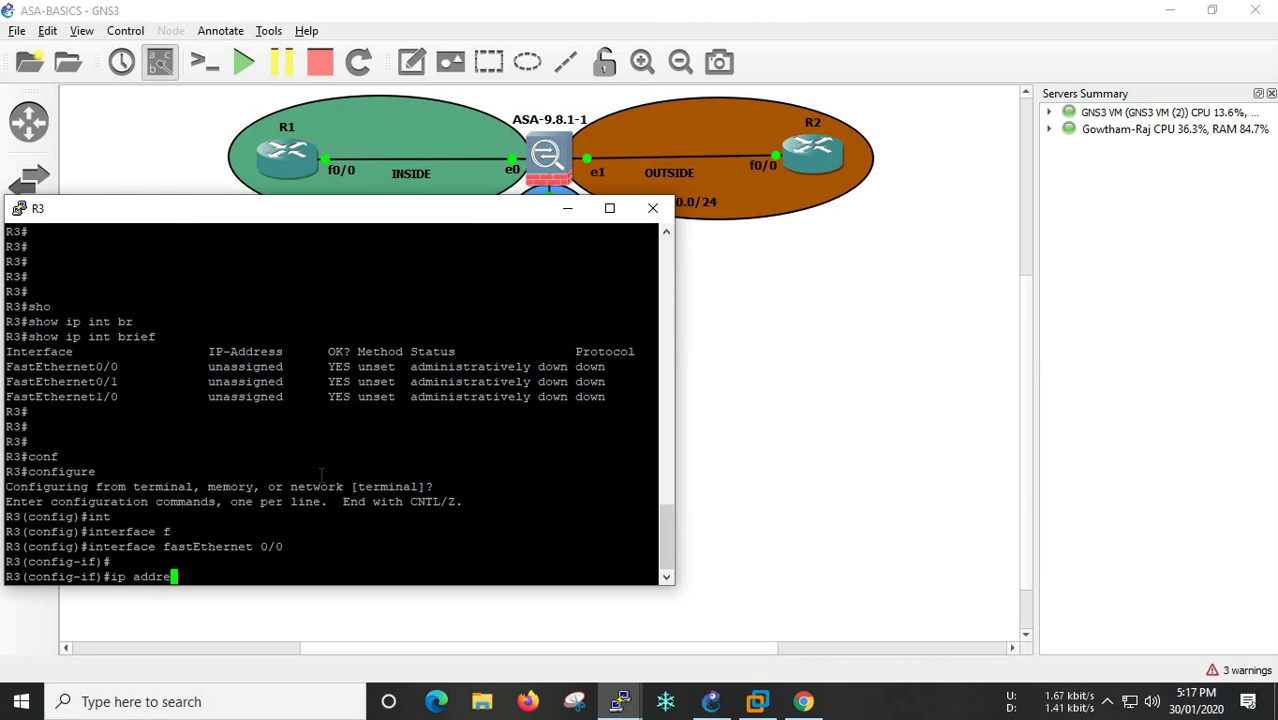
key("Tab")
type("1")
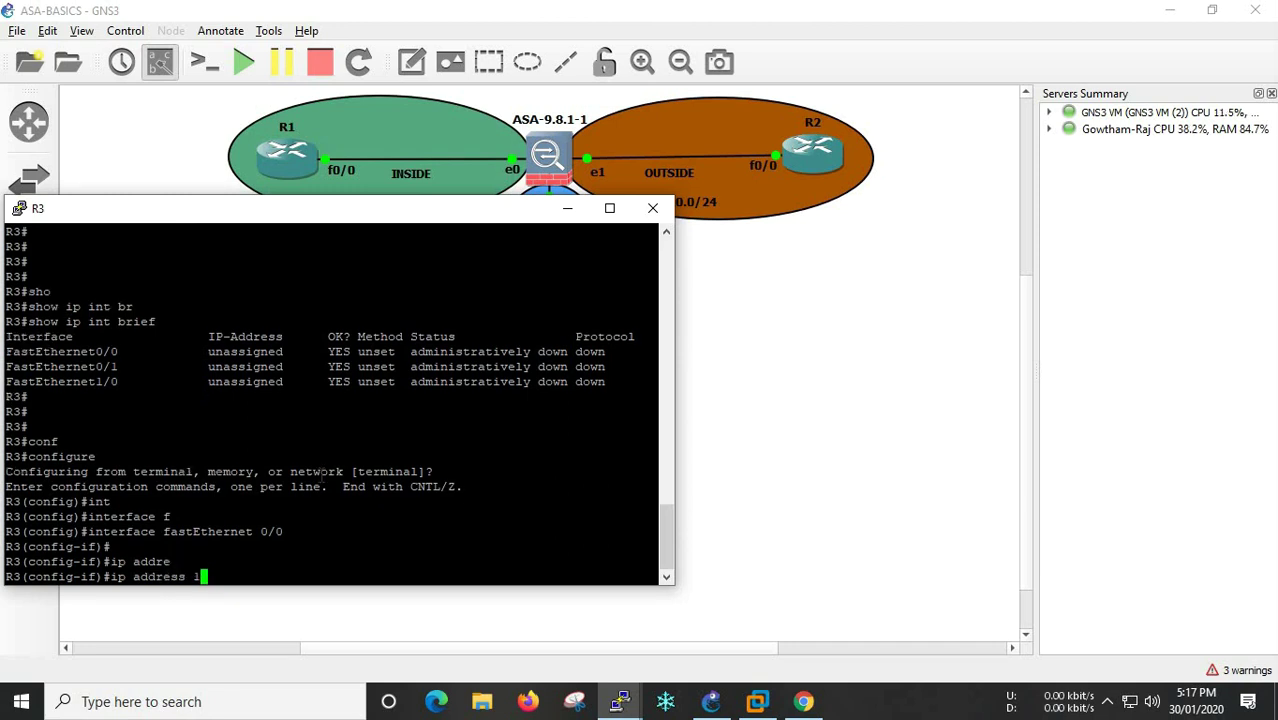
type("72.16.")
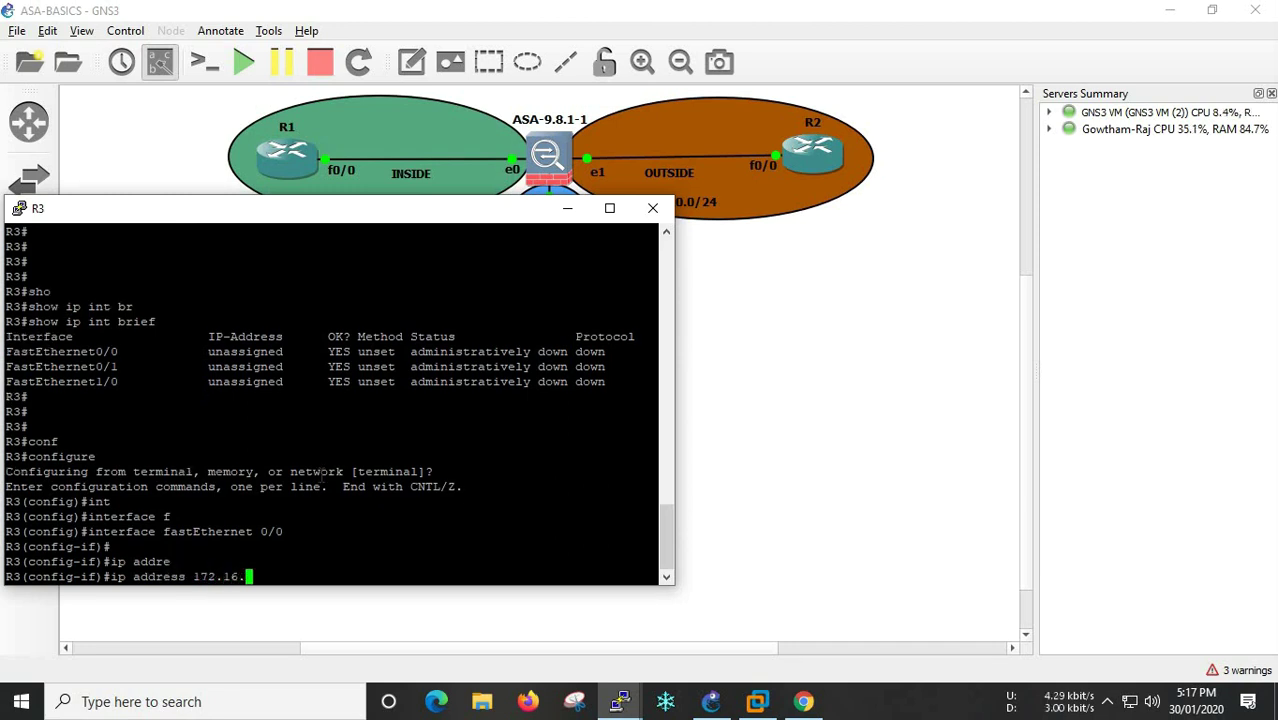
type("1.")
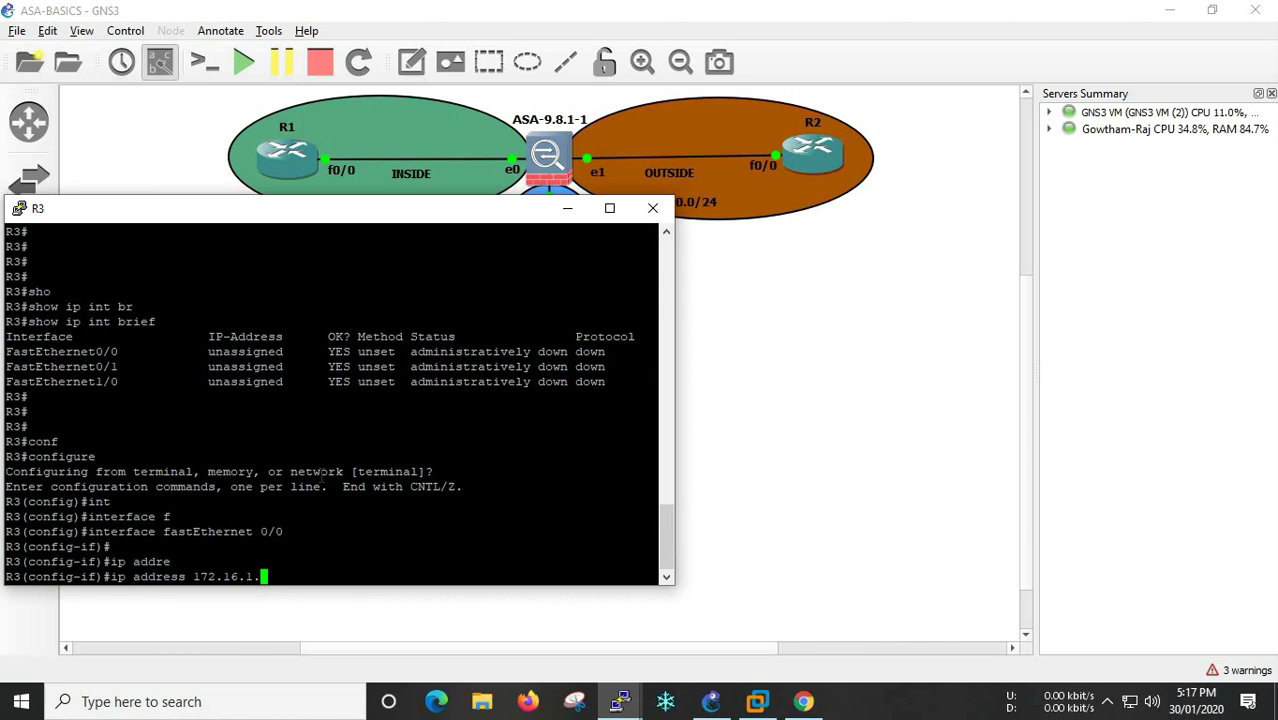
type("3 255.255.255.0")
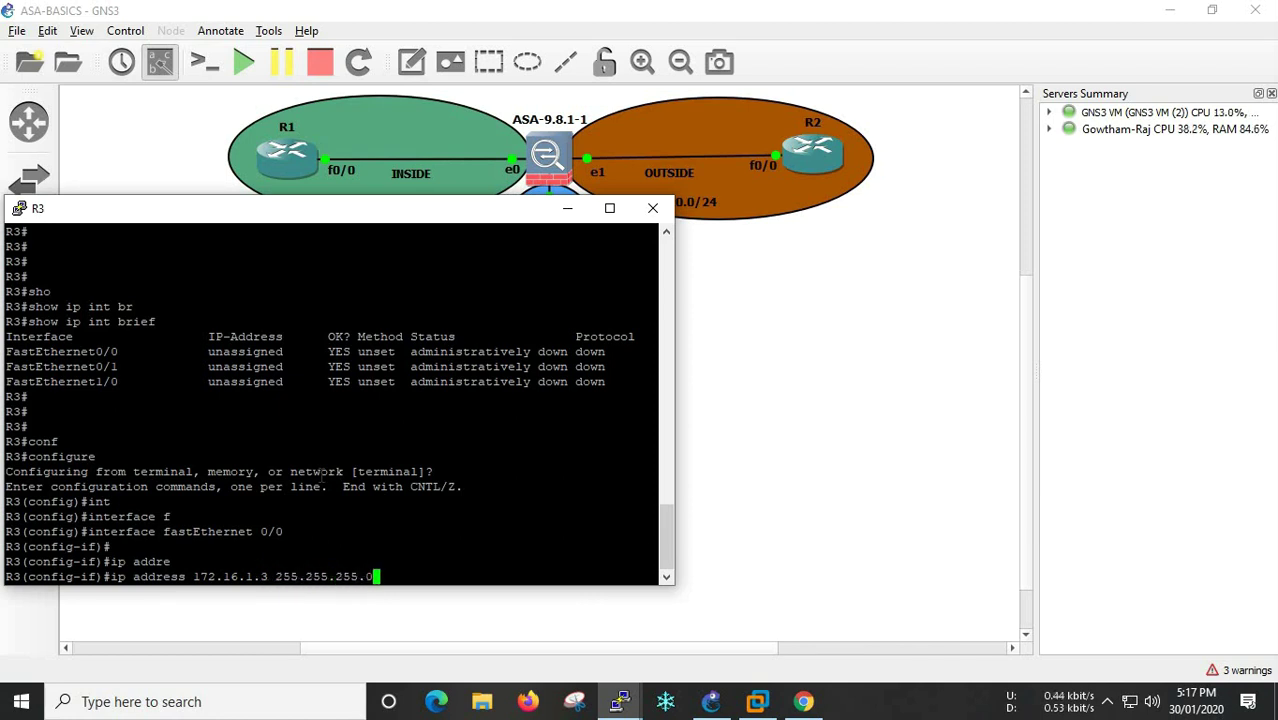
key("Return")
Enable R3's fastEthernet 0/0 with "no shutdown" and leave configuration mode.
type("no sh")
key("Tab")
key("Return")
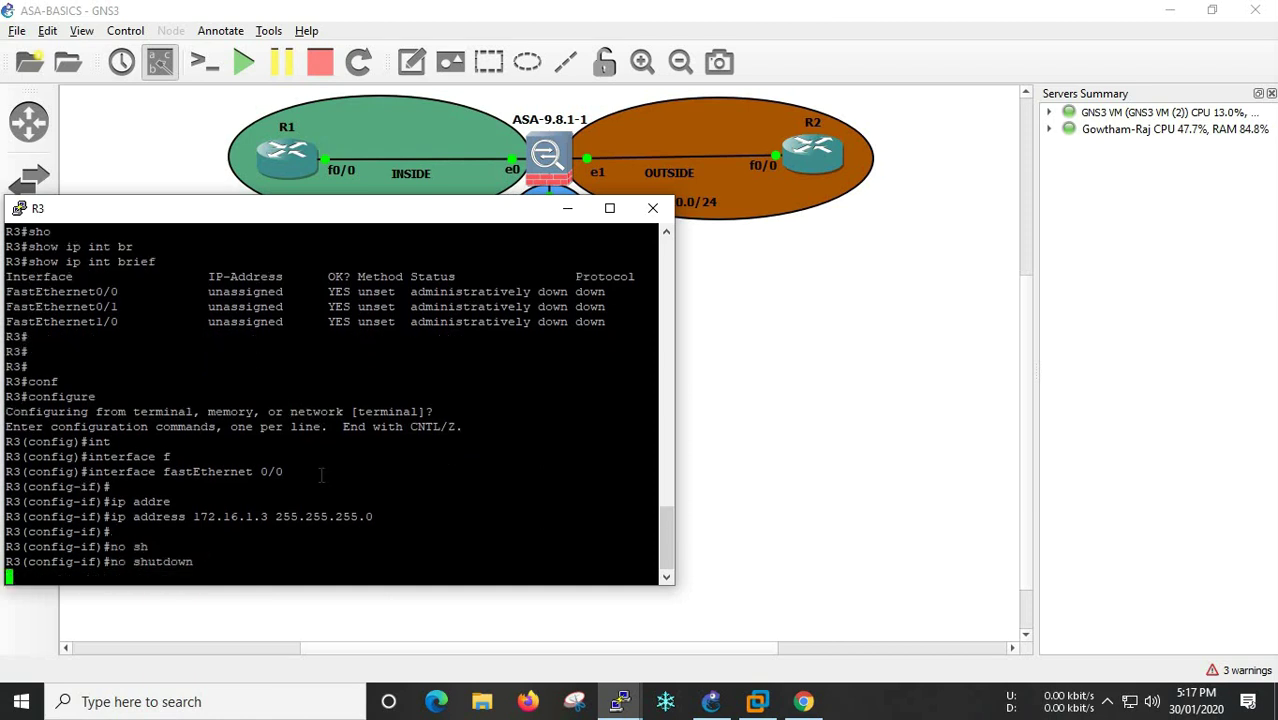
type("end")
key("Return")
key("Return")
key("Return")
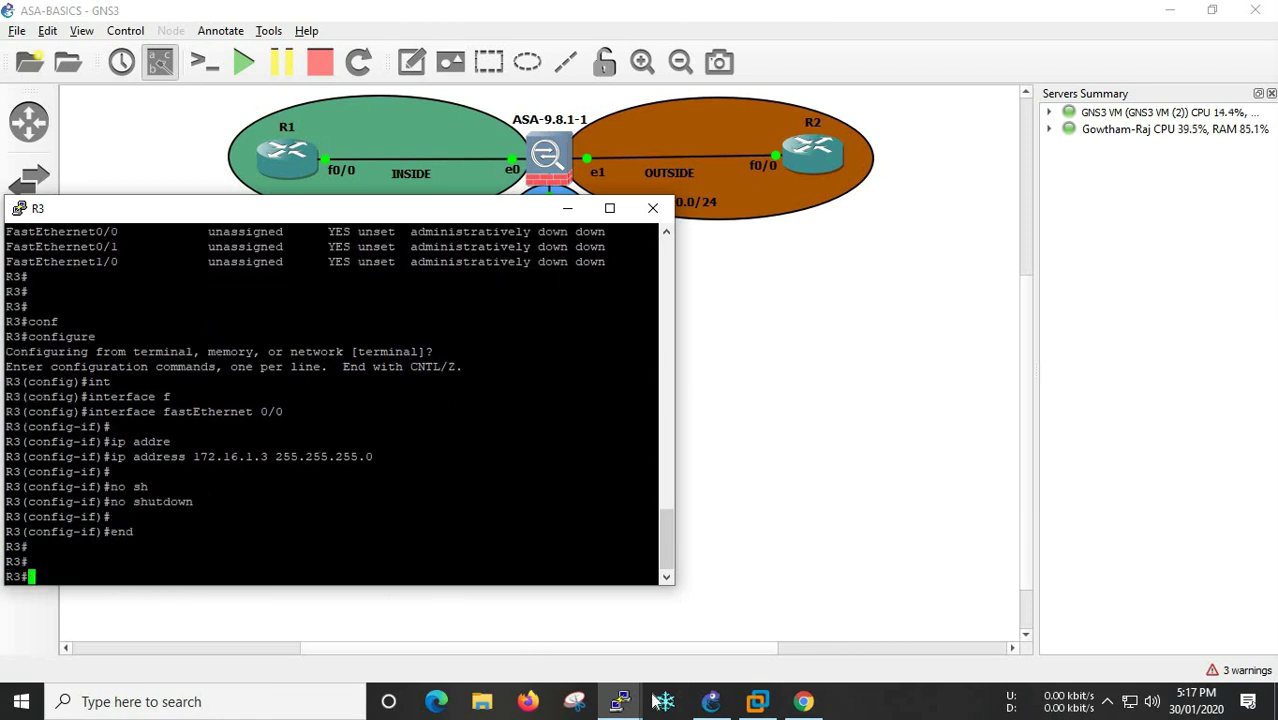
Switch to the ASA console, exit the current interface and enter configuration of interface gigabitEthernet 0/2.
mouse_move(621, 688)
left_click(508, 626)
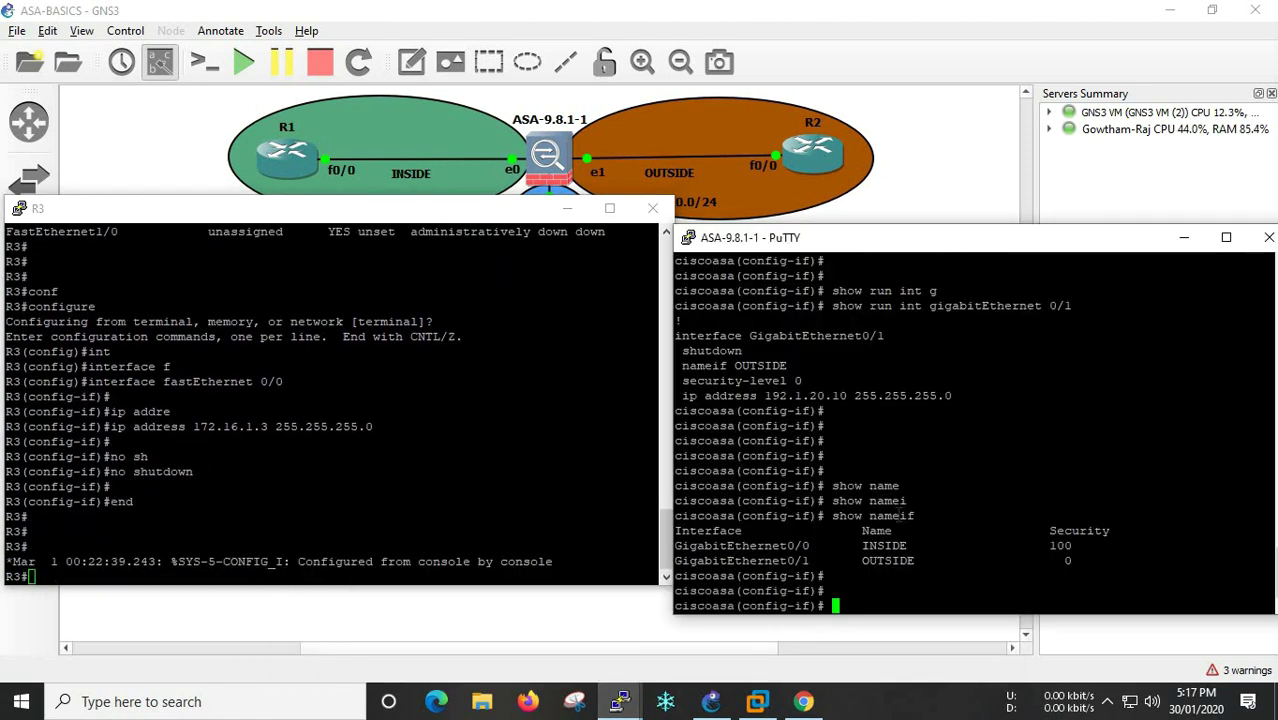
key("Return")
type("exi")
key("Return")
type("int g")
key("Tab")
type("0/")
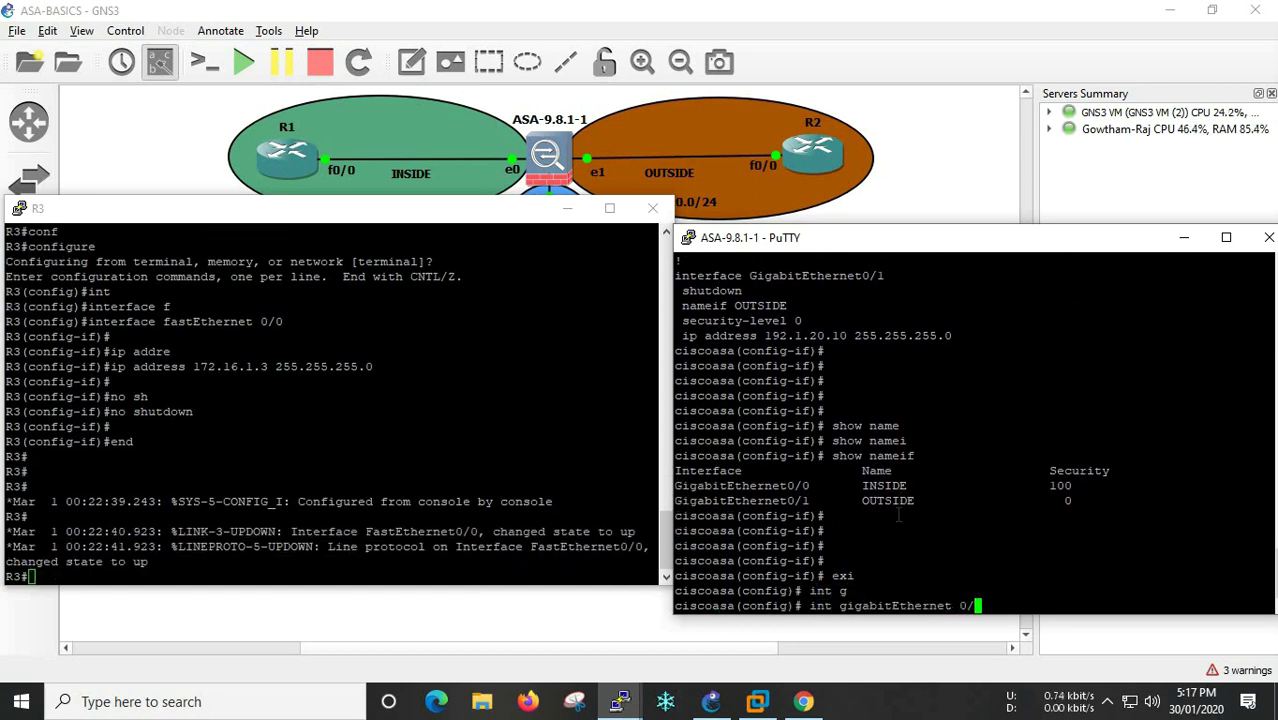
type("2")
key("Return")
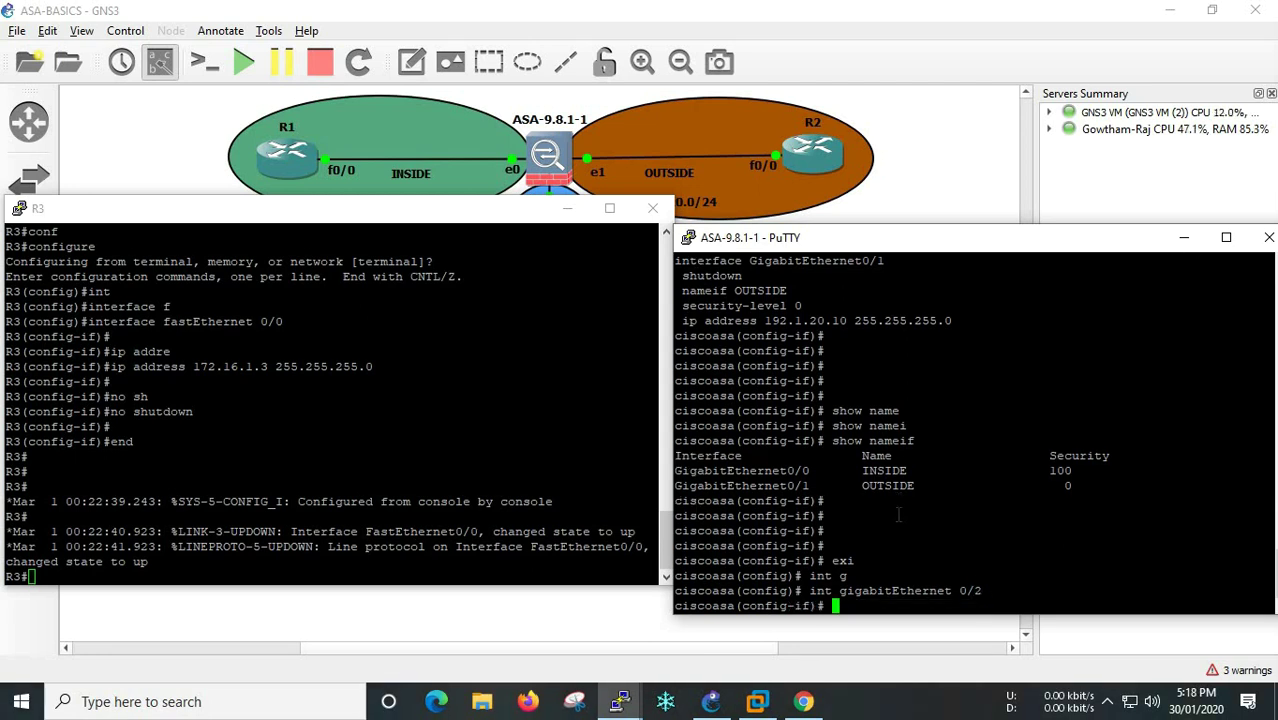
type("name")
key("Tab")
type("i")
key("Tab")
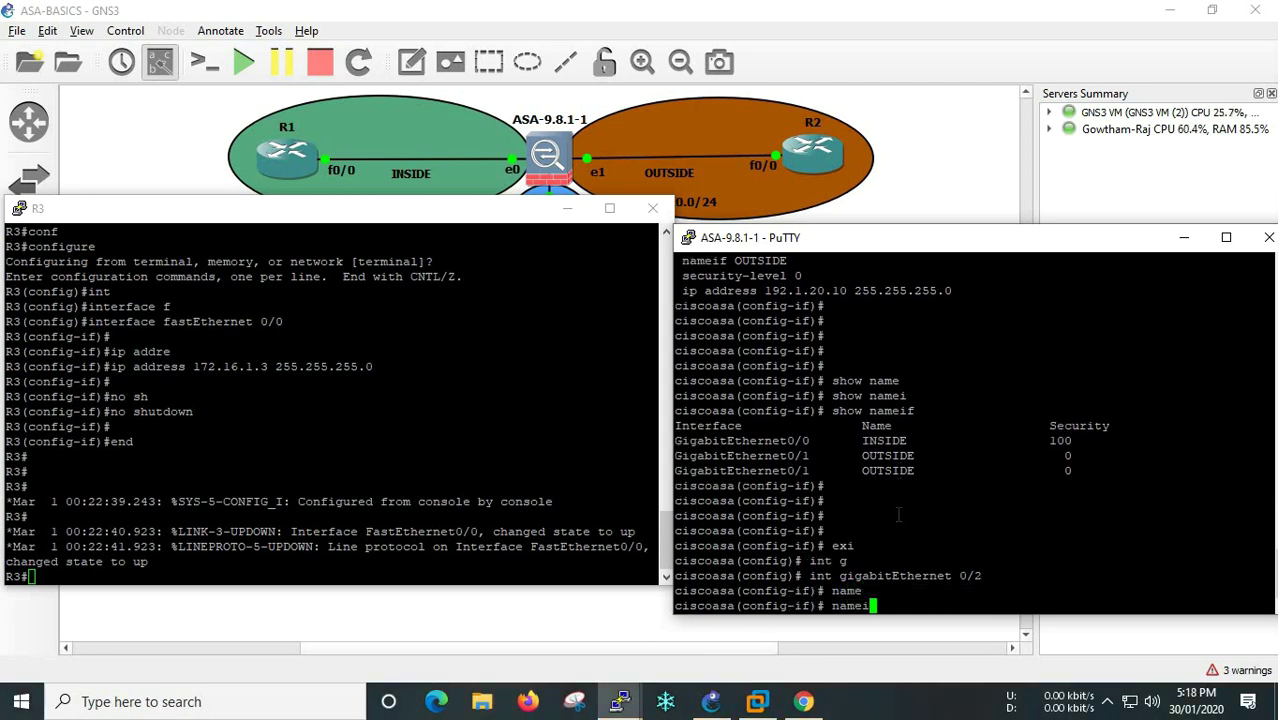
type("f")
key("BackSpace")
key("BackSpace")
key("BackSpace")
key("BackSpace")
key("BackSpace")
key("BackSpace")
Assign IP address 172.16.1.10 to the ASA's gigabitEthernet 0/2 without specifying a subnet mask.
type("ip")
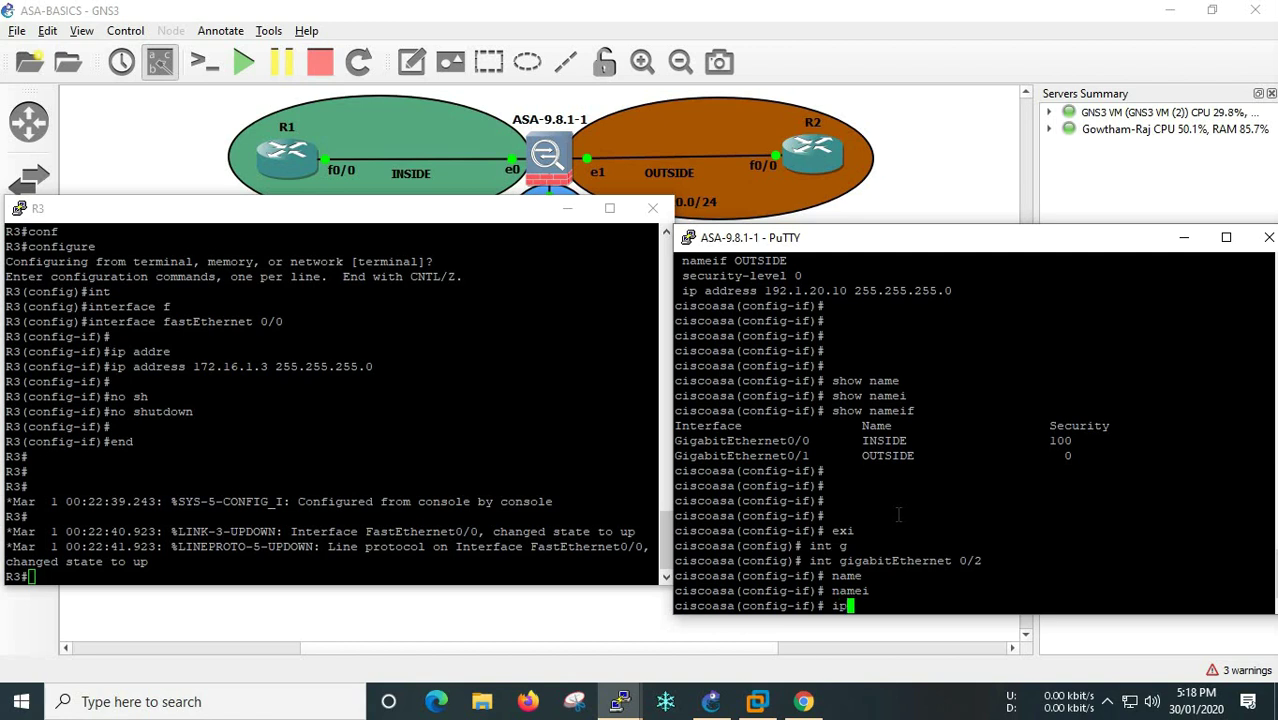
type(" add")
key("Tab")
type("172.16.1.")
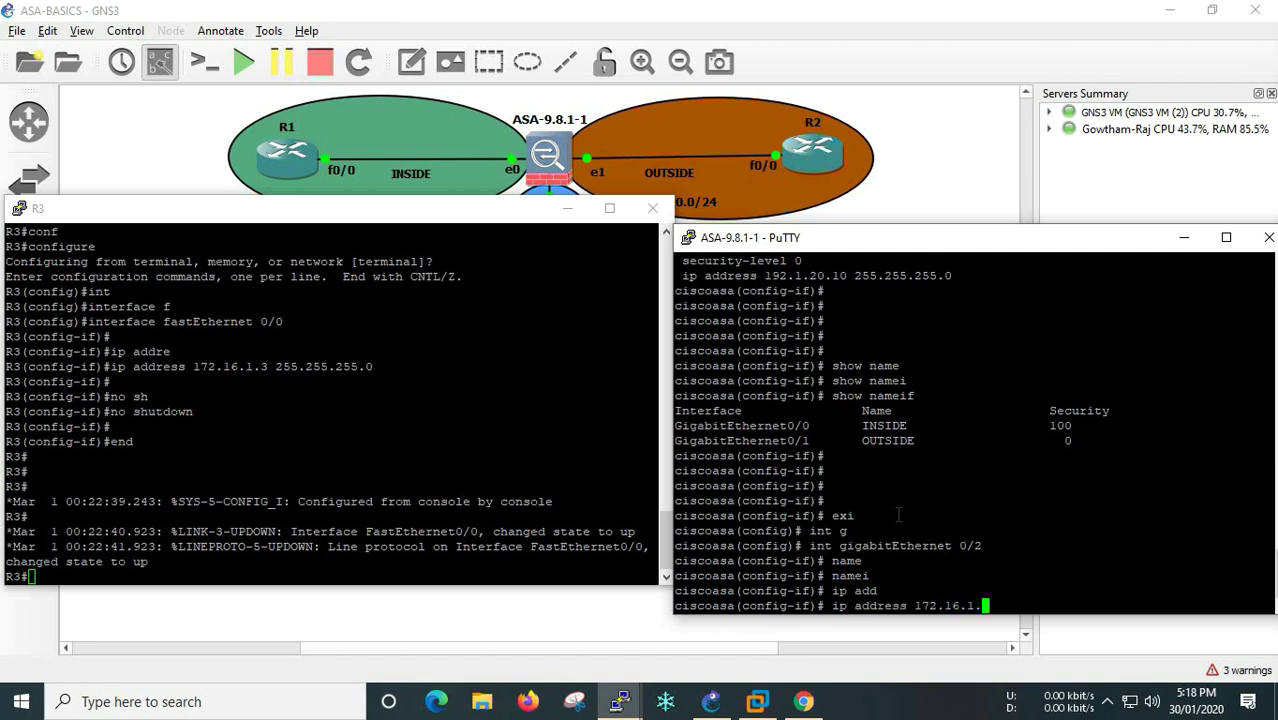
type("10 255.255")
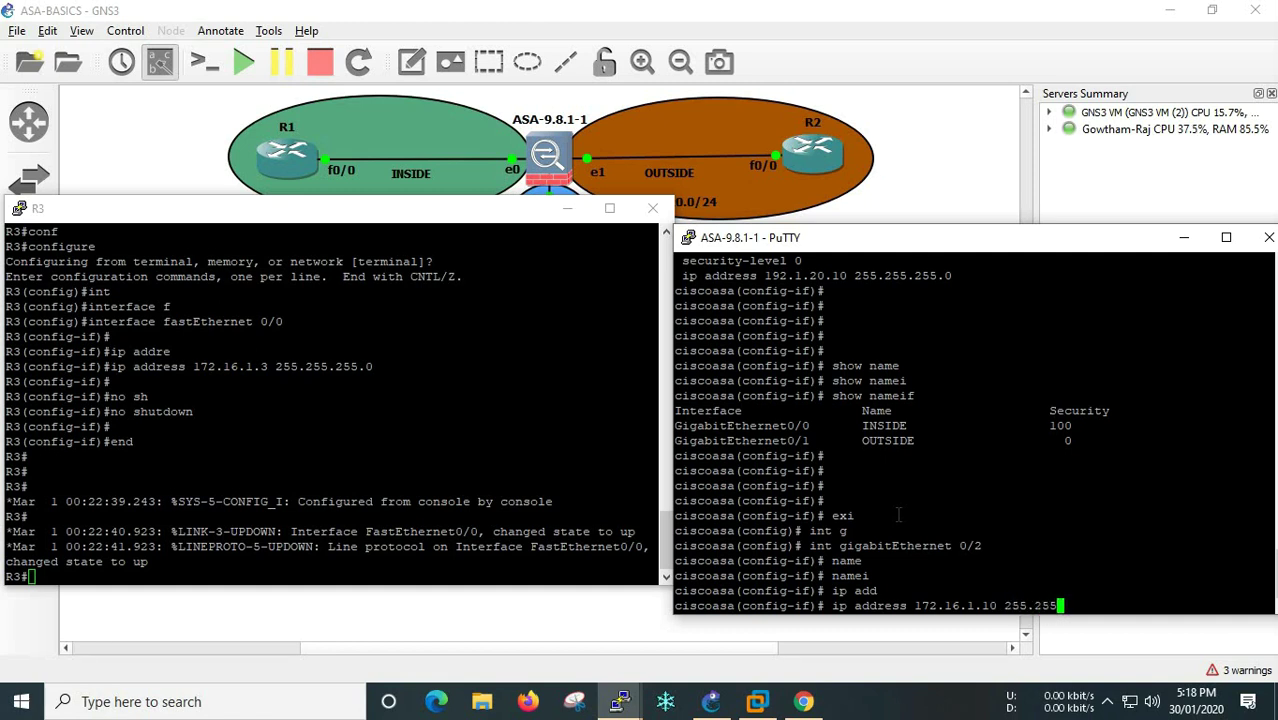
key("BackSpace")
key("BackSpace")
key("BackSpace")
key("BackSpace")
key("BackSpace")
key("BackSpace")
key("BackSpace")
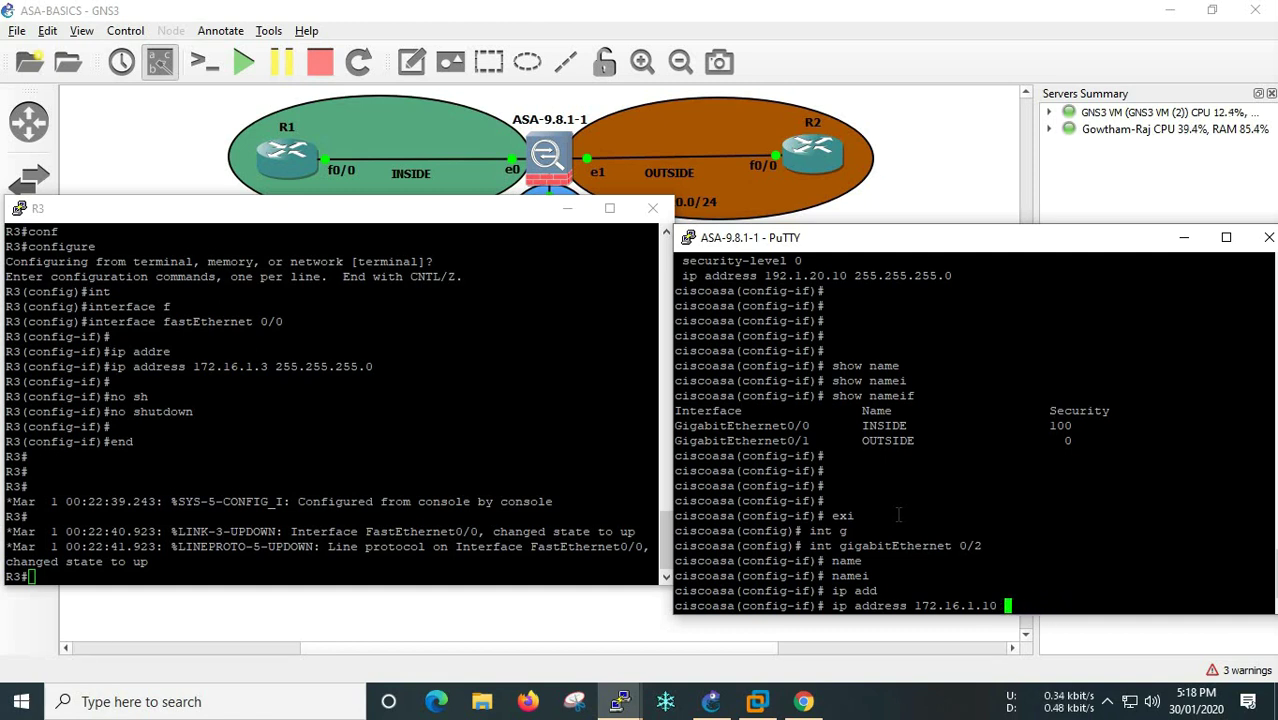
key("BackSpace")
key("Return")
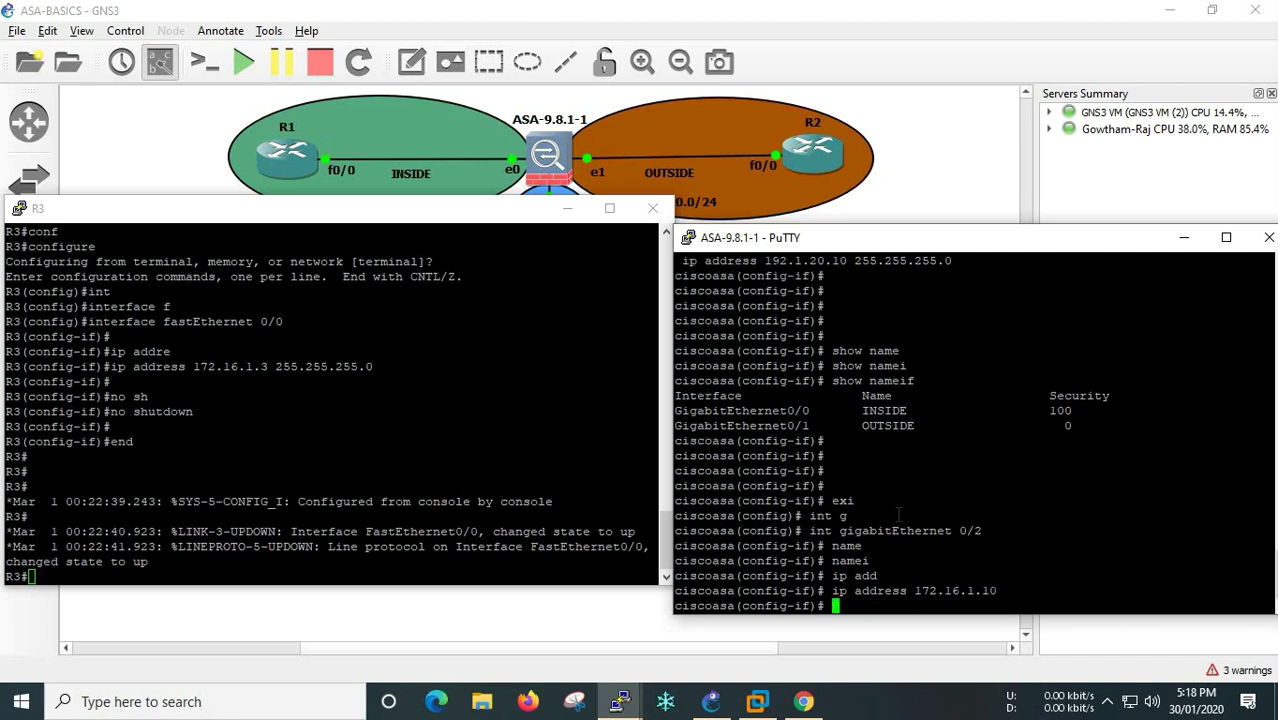
key("Return")
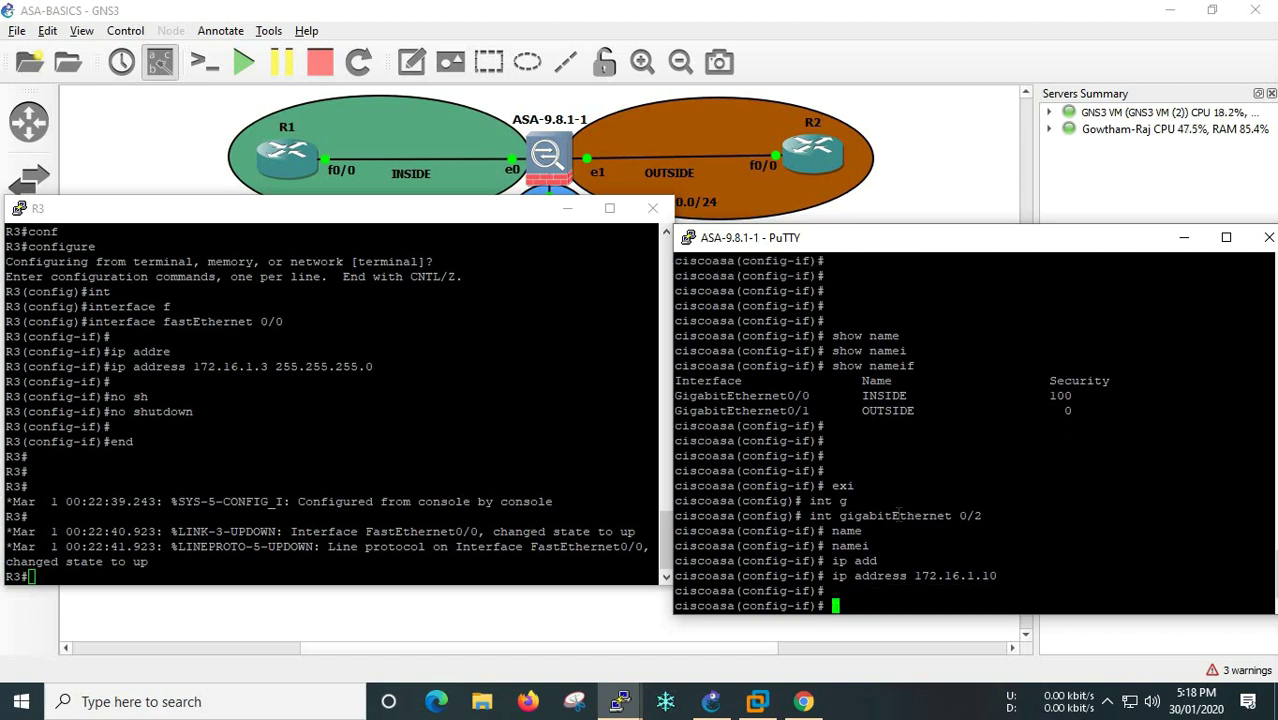
Display the ASA's running configuration for interface g 0/2 and examine its IP address and subnet mask.
type("show run oin")
key("BackSpace")
type("int g 0/2")
key("Return")
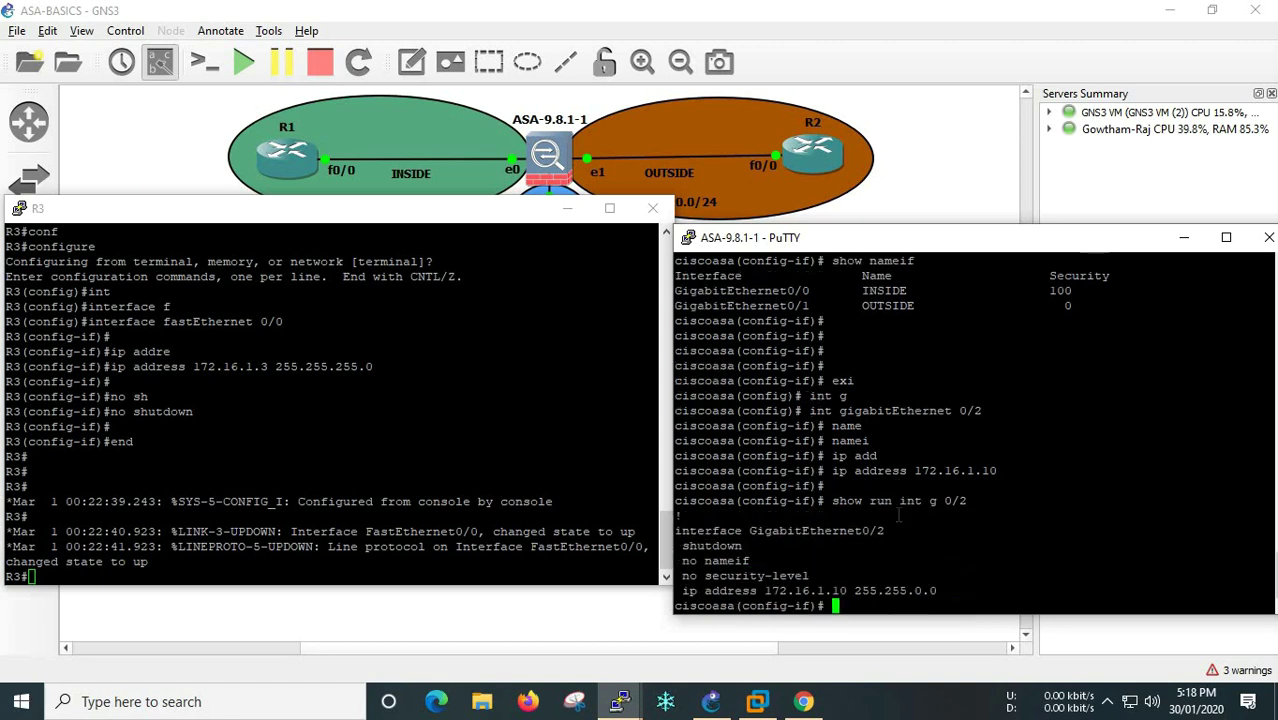
double_click(832, 591)
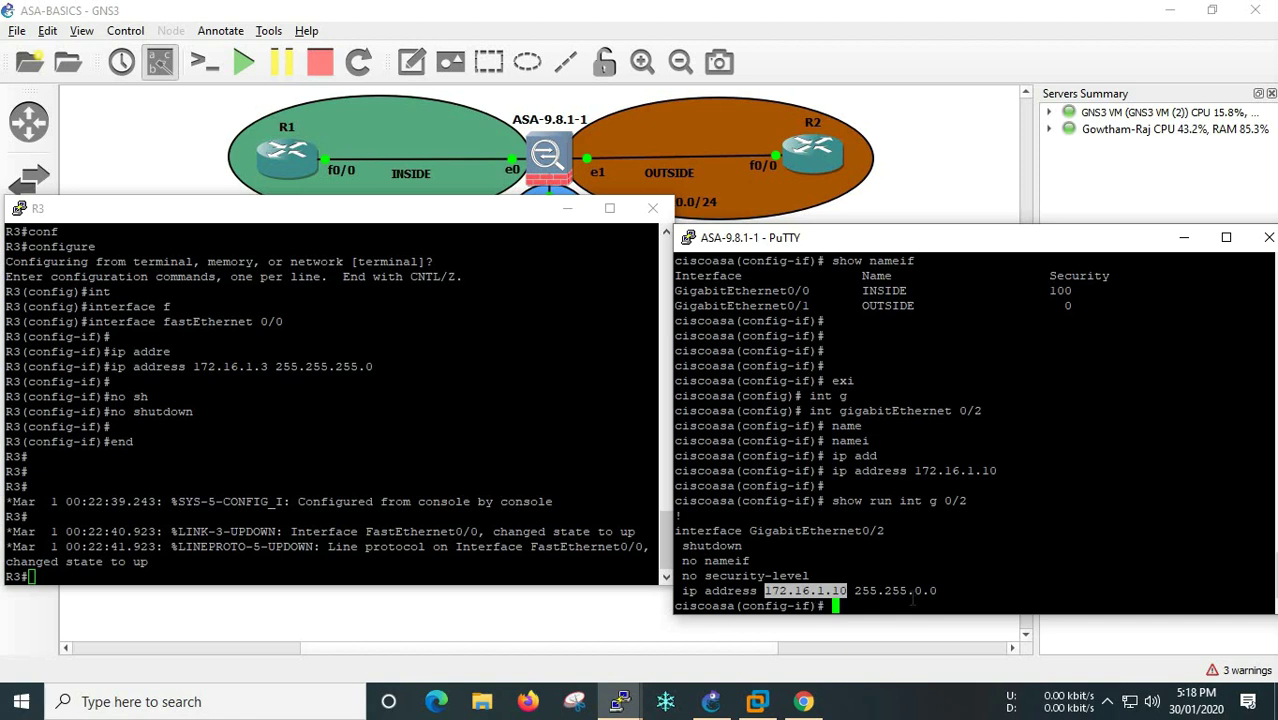
double_click(912, 592)
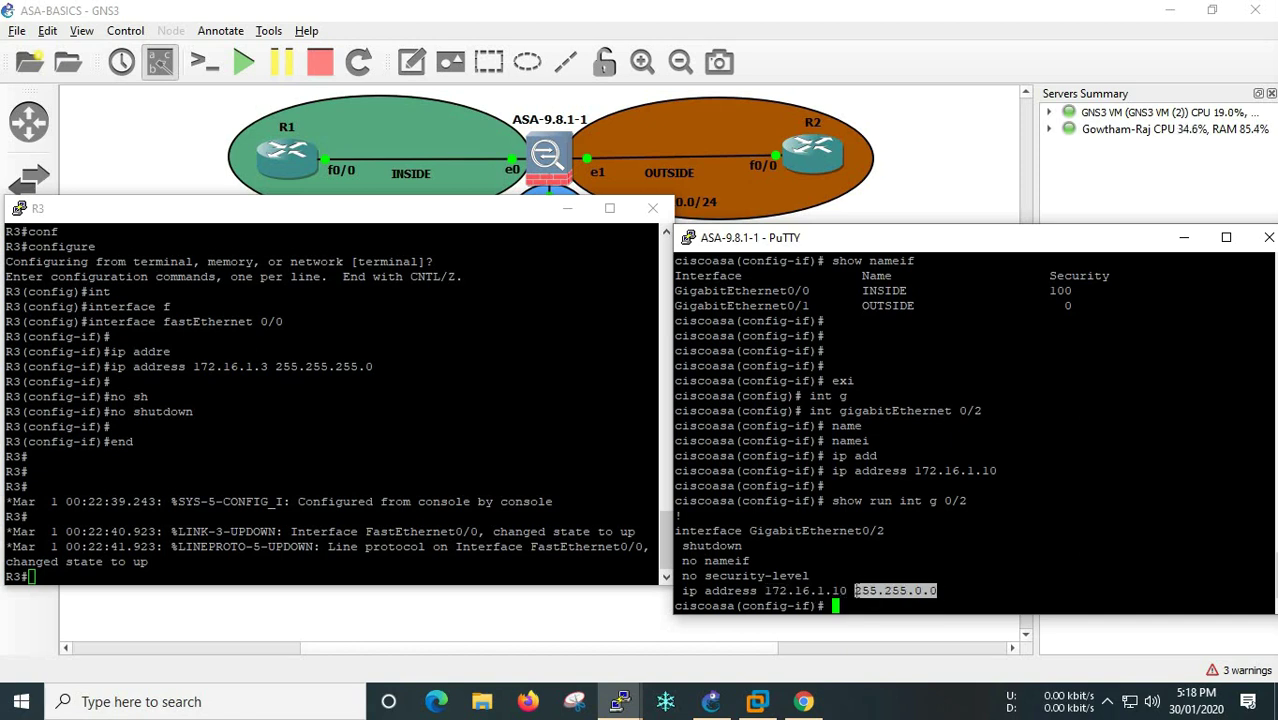
double_click(898, 591)
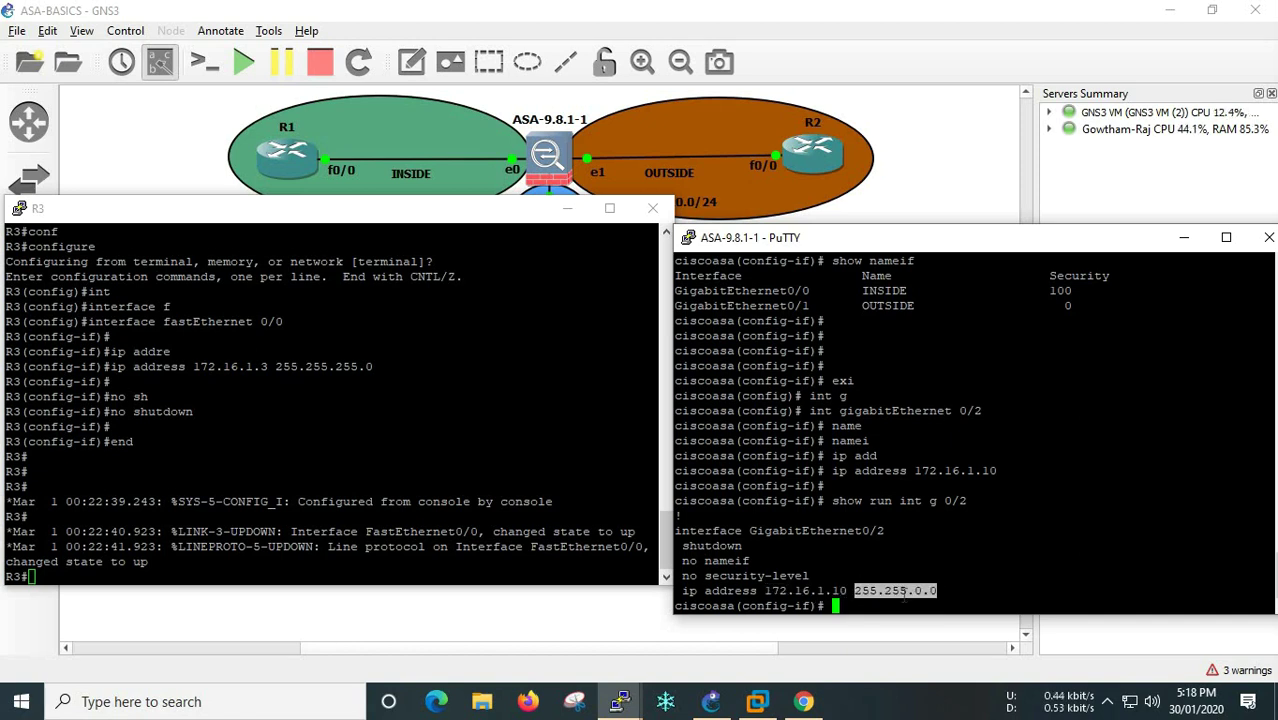
left_click(954, 572)
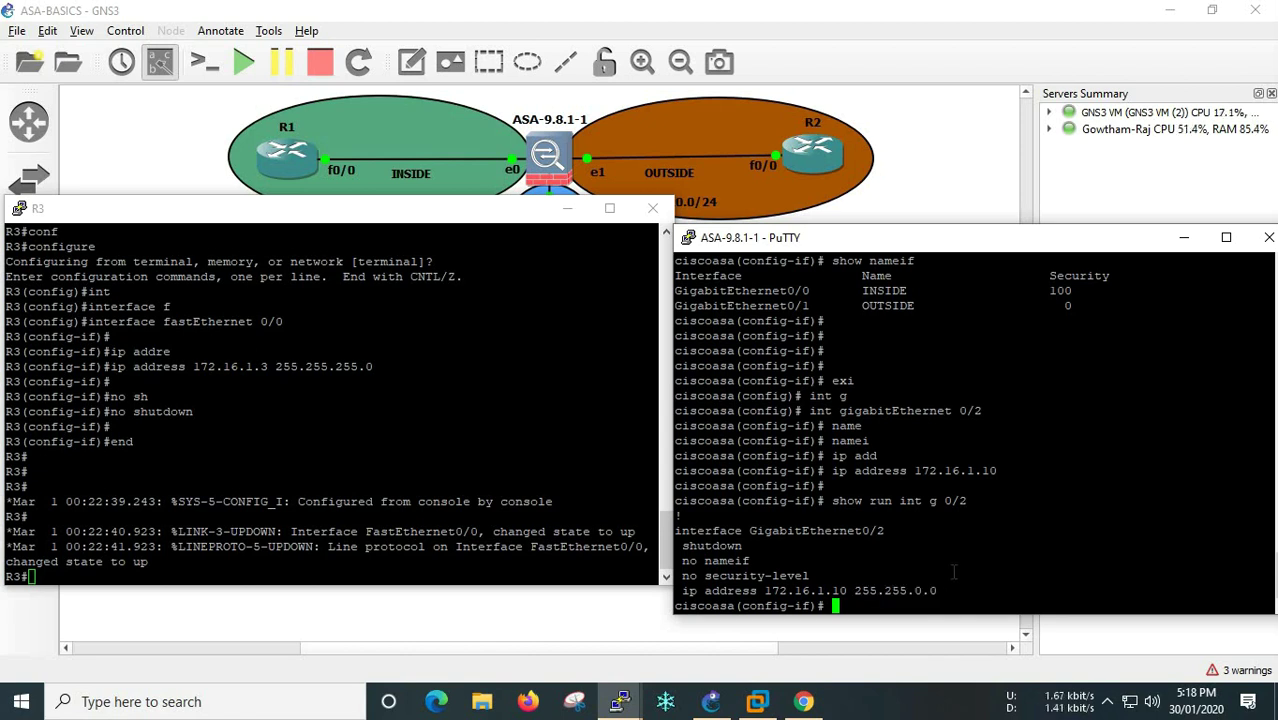
Reissue the ASA's gigabitEthernet 0/2 address as 172.16.1.10 with the explicit subnet mask 255.255.255.0.
key("Up")
key("Up")
type("255.255.255.0")
key("Return")
key("Return")
key("Return")
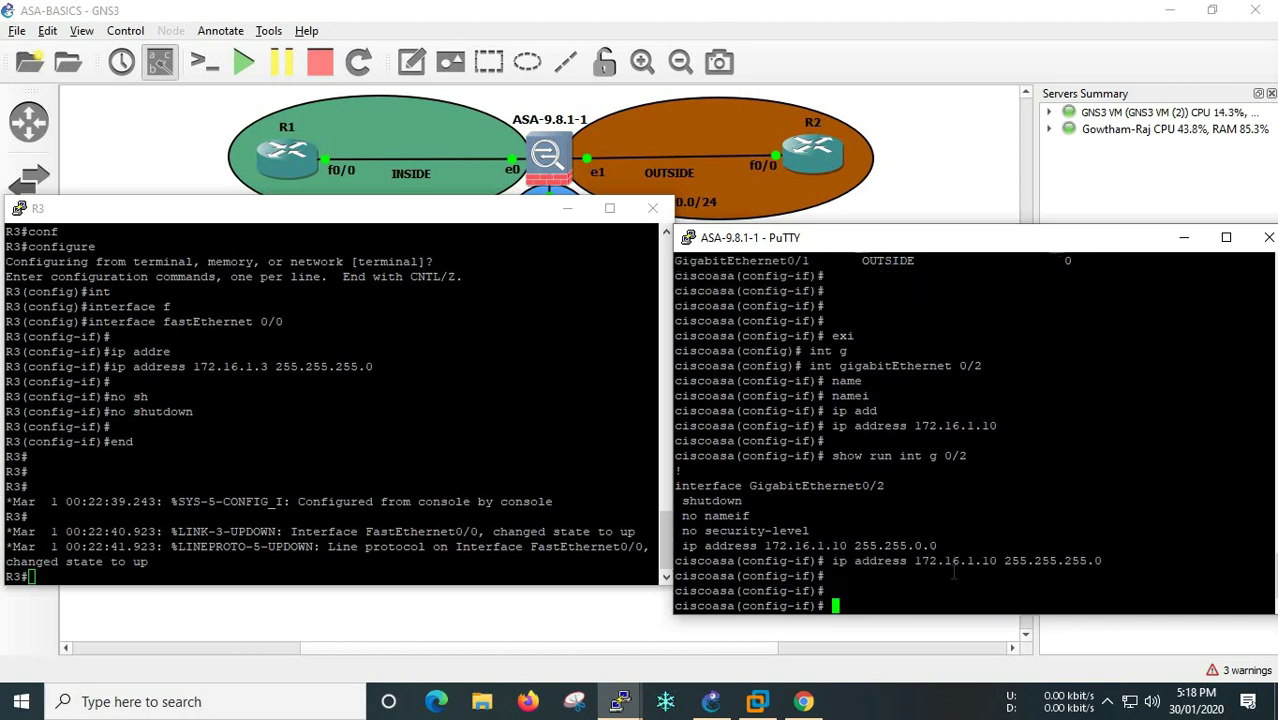
Redisplay the ASA's running configuration for interface g 0/2 and examine its subnet mask, nameif and security-level lines.
key("Up")
key("Up")
key("Return")
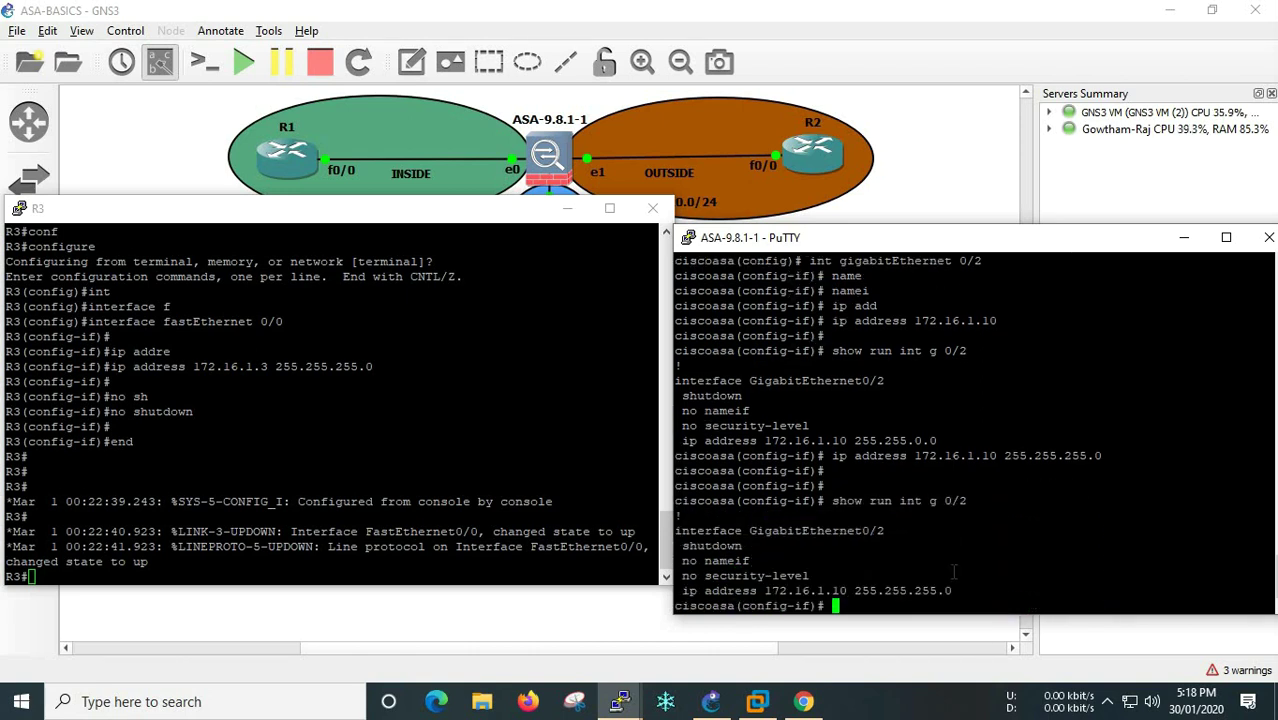
left_click_drag(682, 558, 830, 578)
left_click(864, 556)
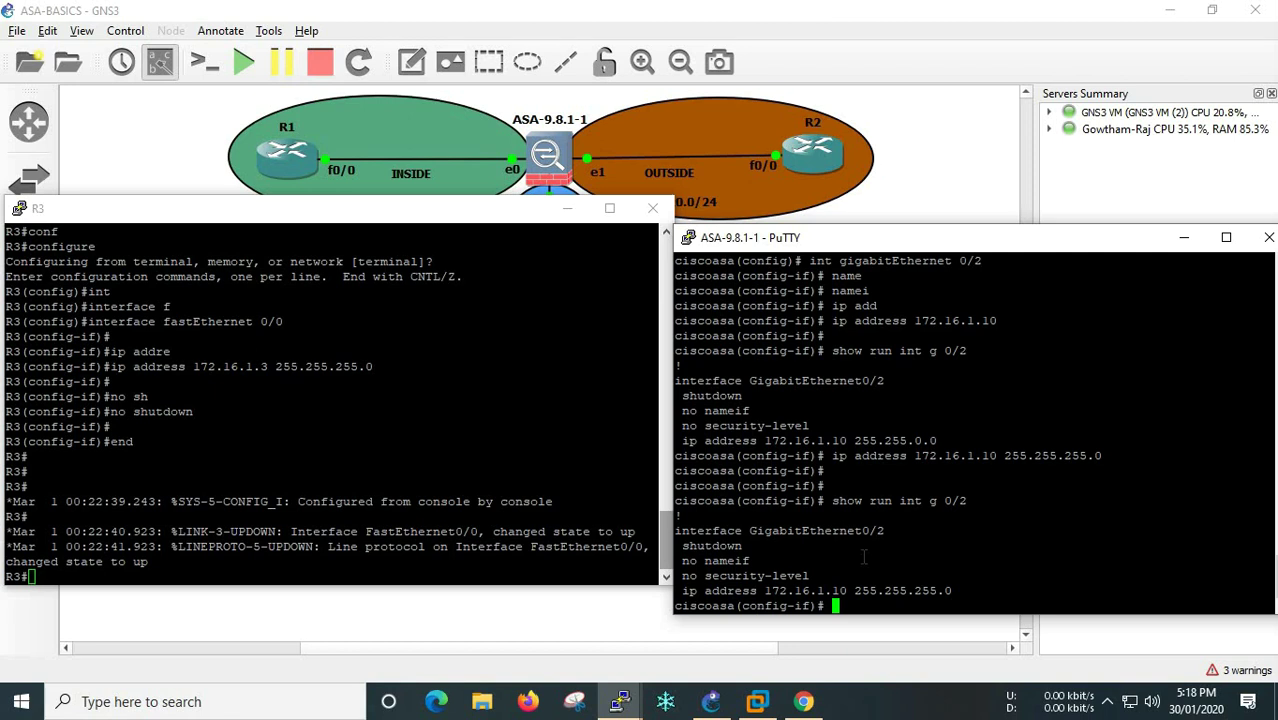
key("Return")
key("Return")
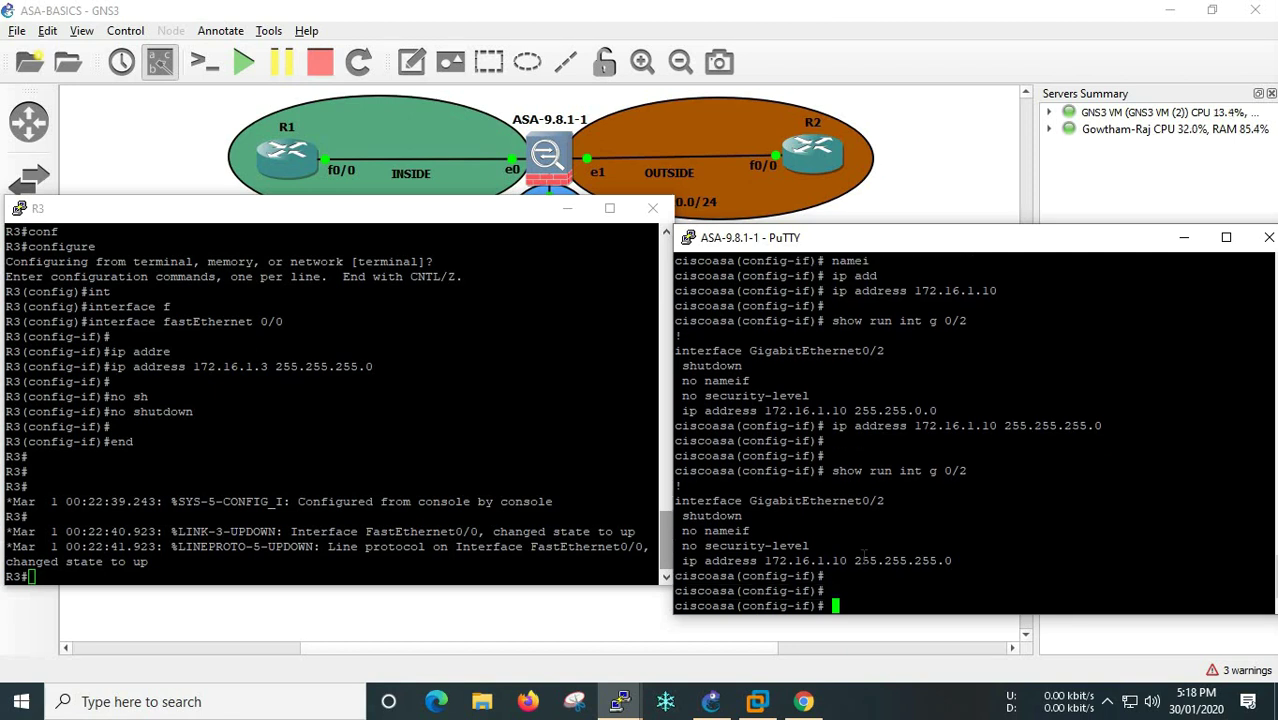
Begin the nameif command for the ASA's gigabitEthernet 0/2, check R3's zone label in the GNS3 topology, and return to the ASA console.
type("name")
key("Tab")
type("i")
key("Tab")
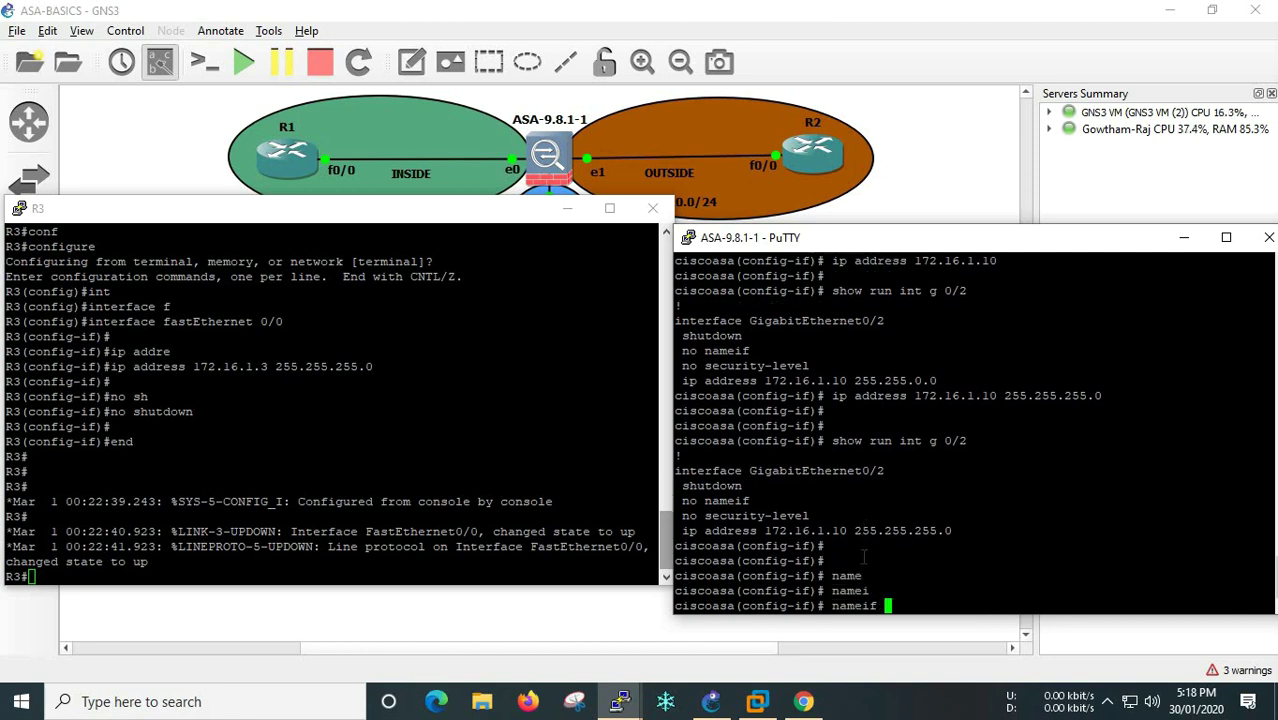
left_click(922, 205)
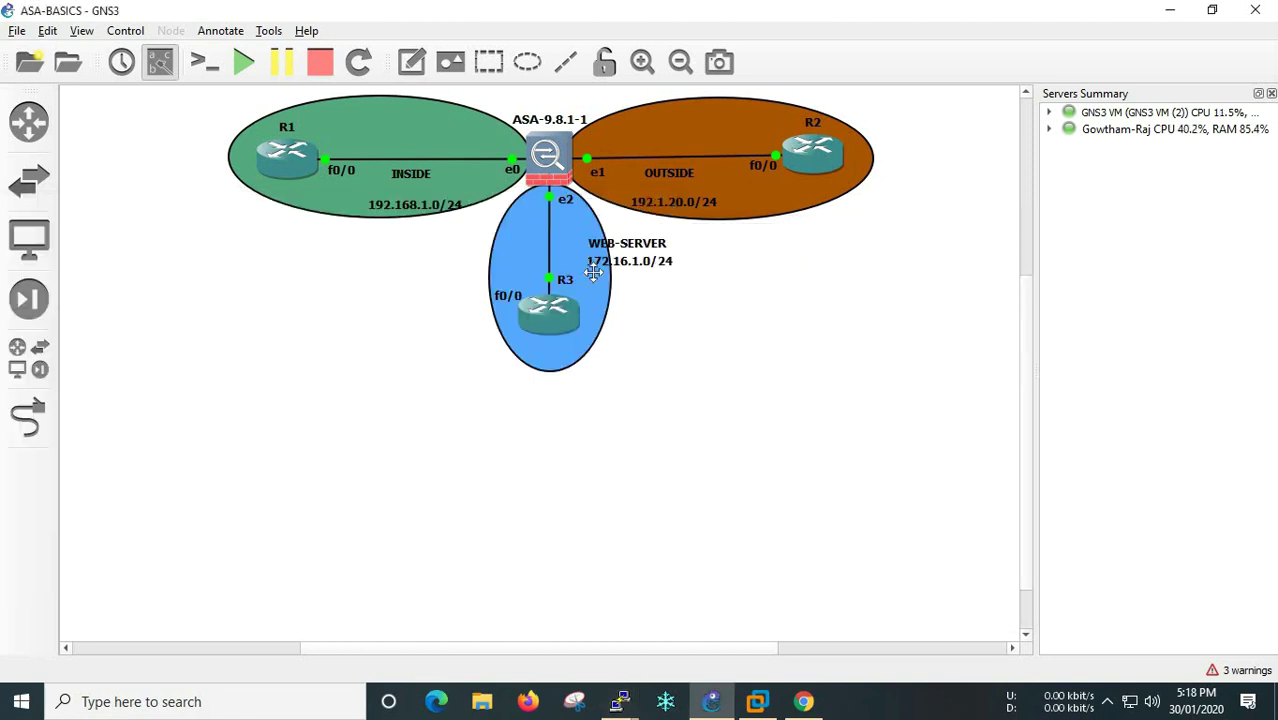
key("alt+Tab")
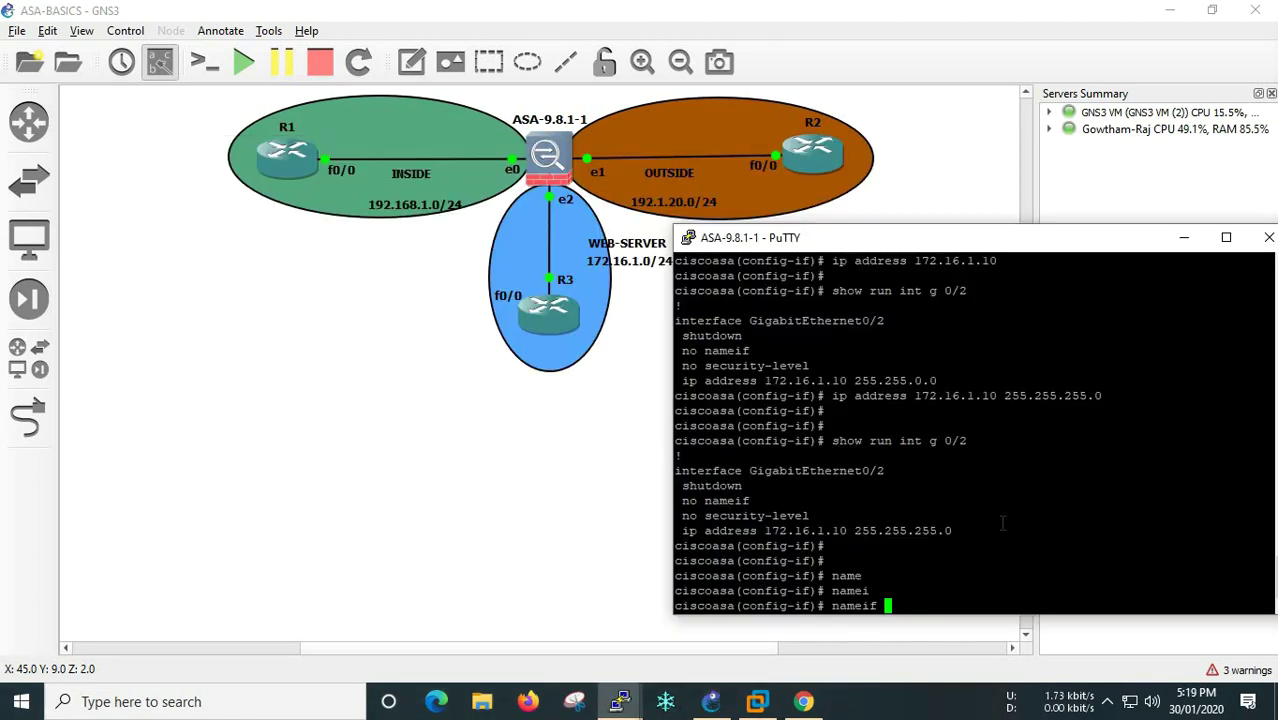